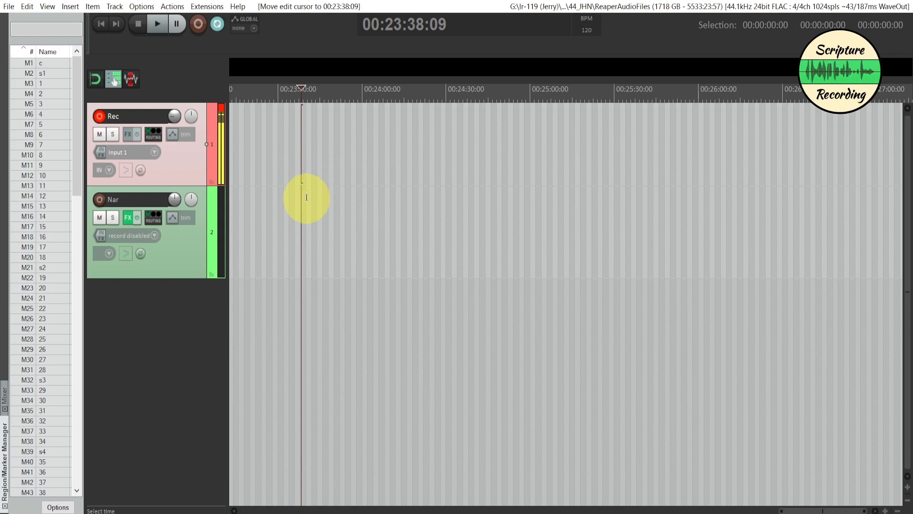
pyautogui.click(9, 7)
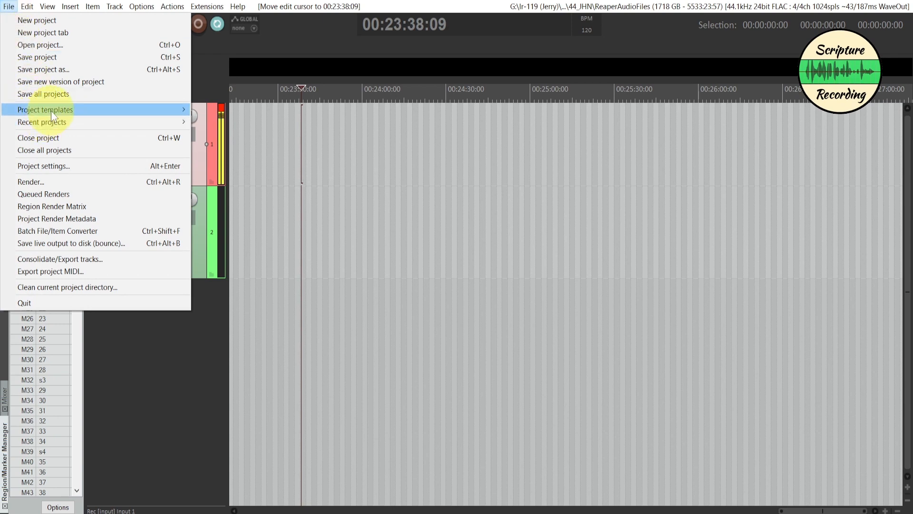
pyautogui.moveTo(58, 111)
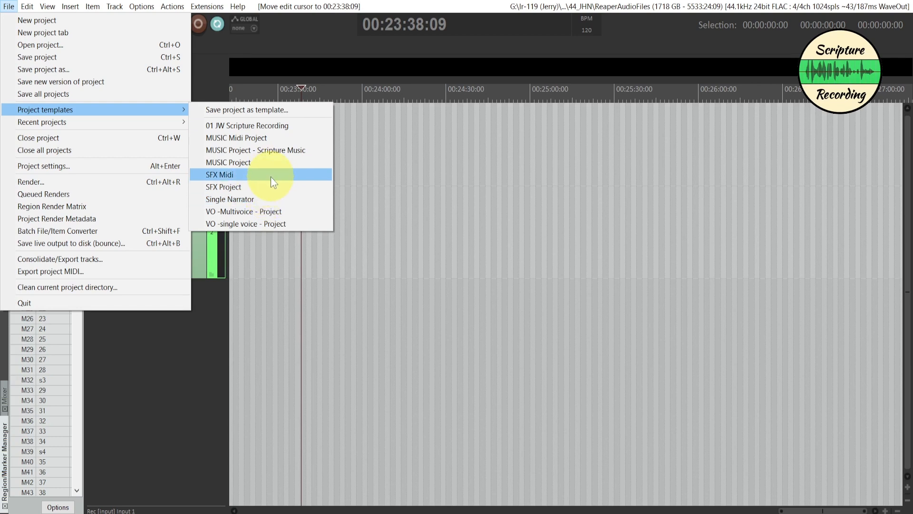
pyautogui.click(368, 195)
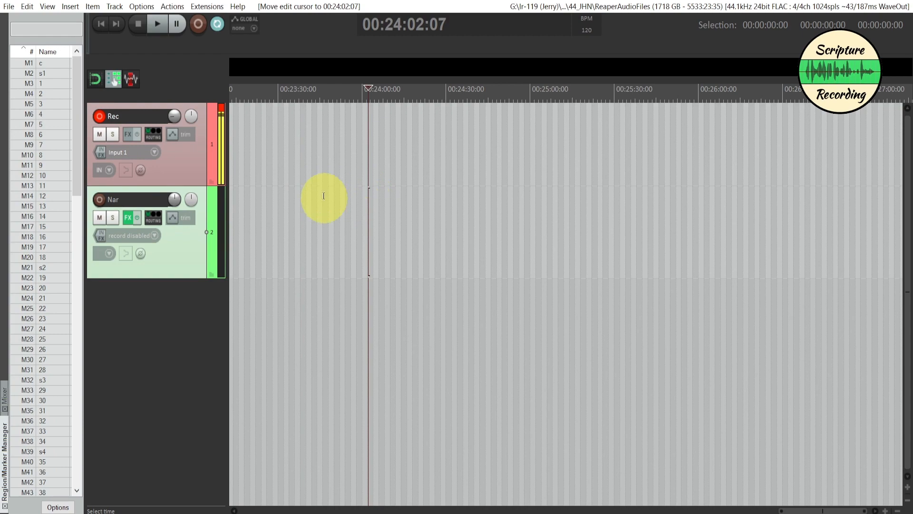
pyautogui.click(268, 231)
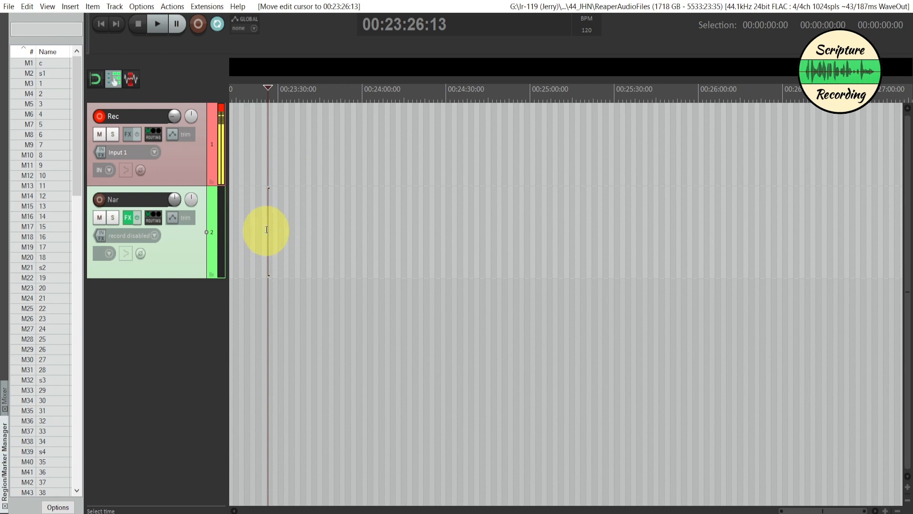
# - Start saving the project under a new name, create a folder 45_ACT inside the 0 Reaper folder, and open it as the save location
pyautogui.click(10, 7)
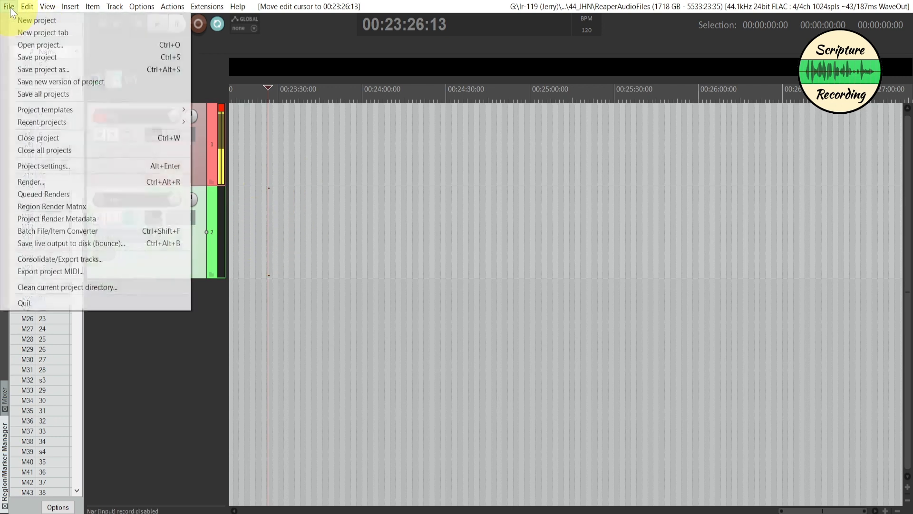
pyautogui.click(26, 73)
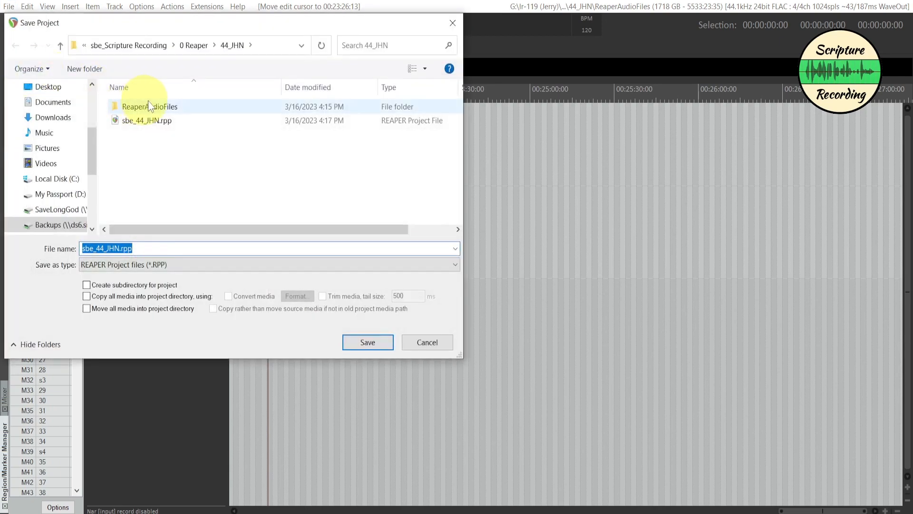
pyautogui.click(197, 49)
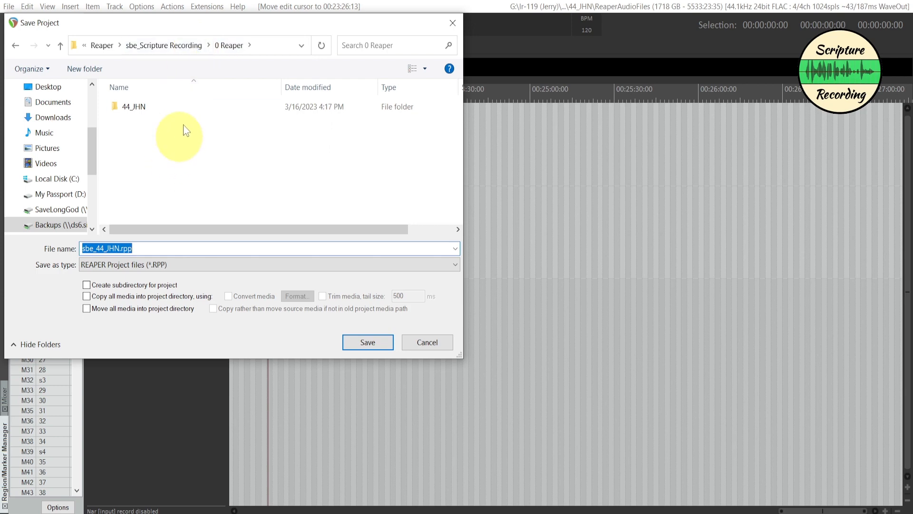
pyautogui.click(181, 159)
pyautogui.rightClick(182, 159)
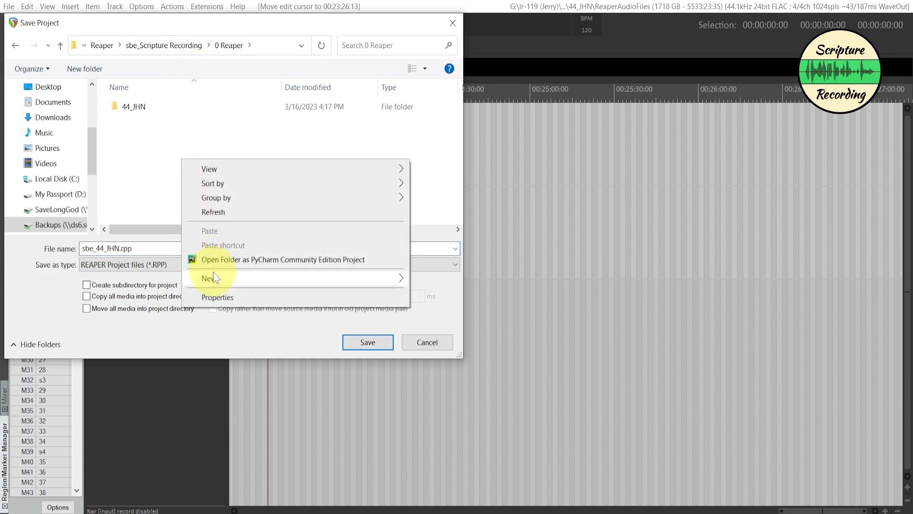
pyautogui.moveTo(218, 278)
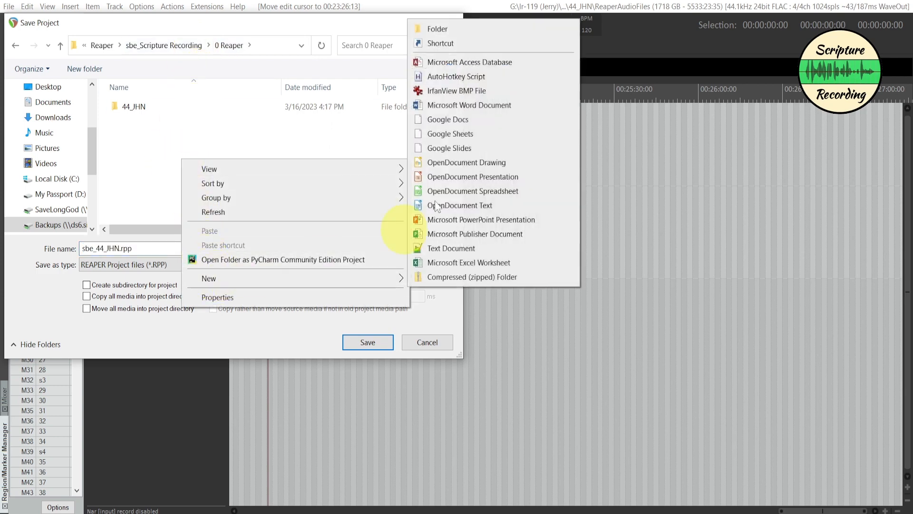
pyautogui.click(455, 30)
pyautogui.write('45')
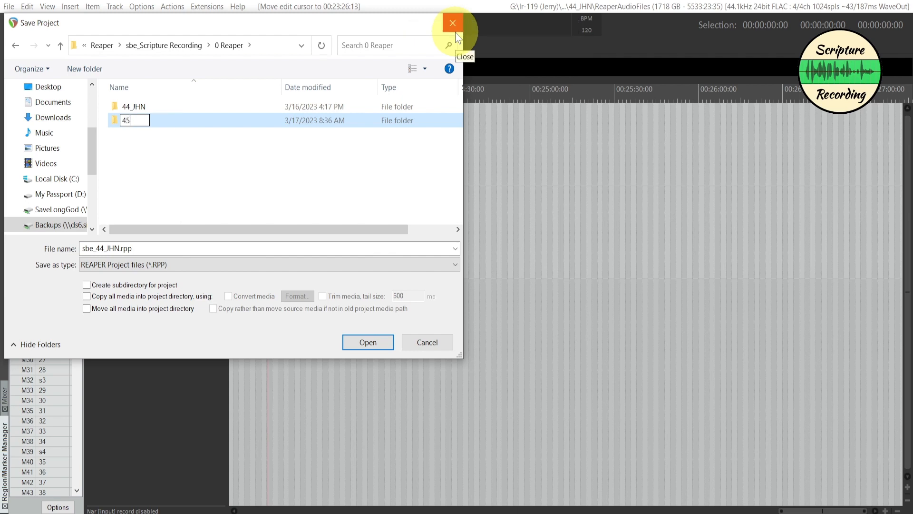
pyautogui.write('_1')
pyautogui.write('CT')
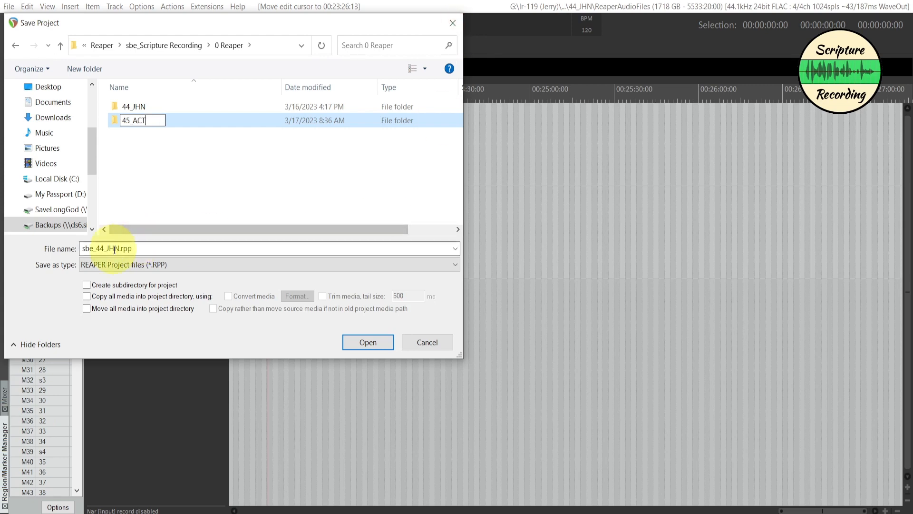
pyautogui.click(116, 119)
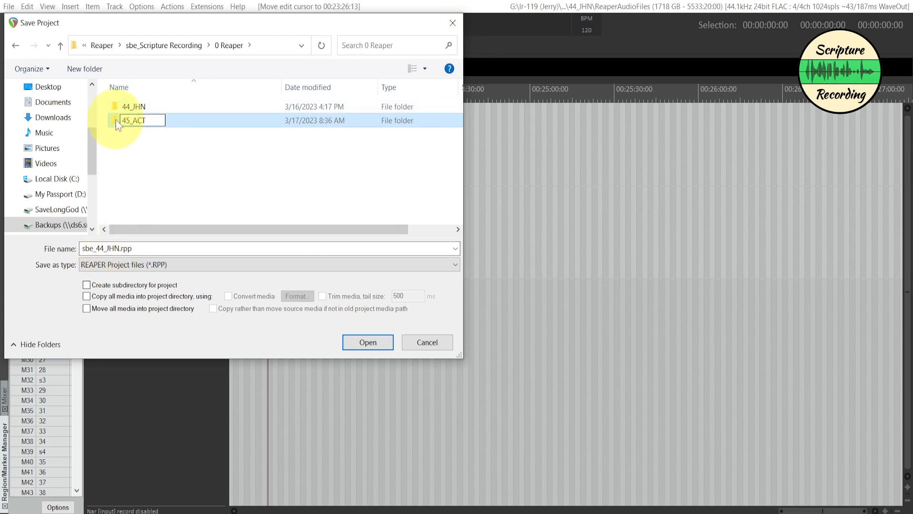
pyautogui.doubleClick(115, 119)
# - Change the project's file name to sbe_45_Act.rpp in the save dialog
pyautogui.doubleClick(110, 248)
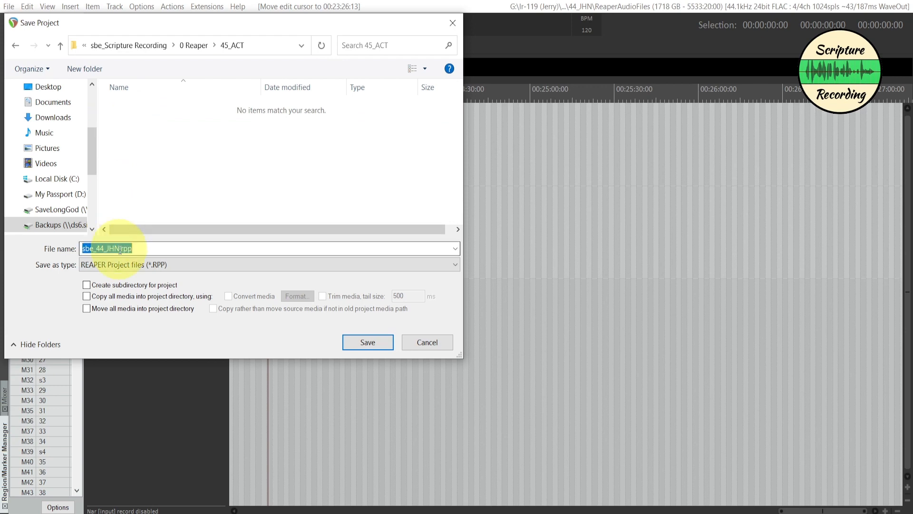
pyautogui.click(105, 248)
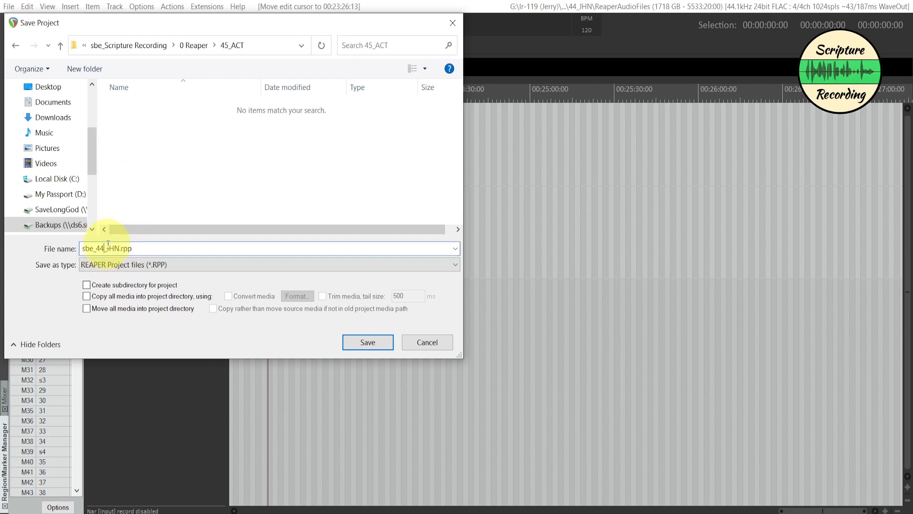
pyautogui.write('5')
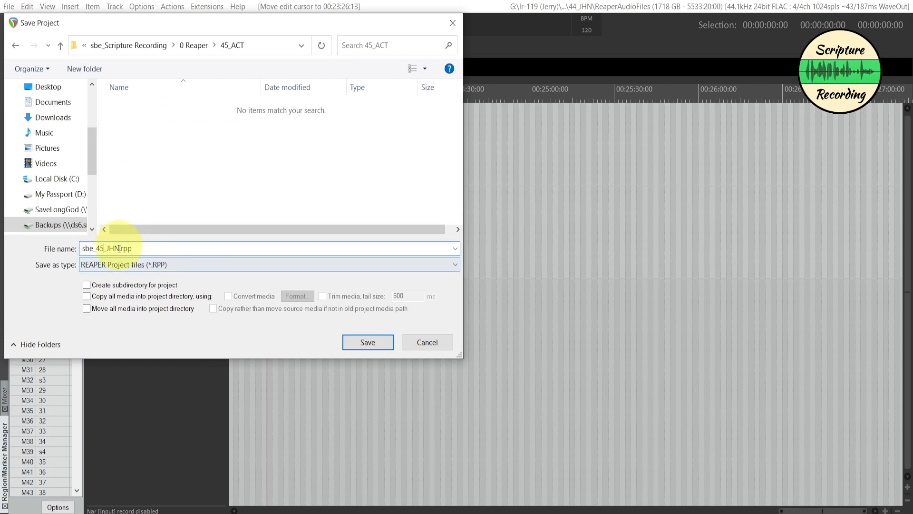
pyautogui.moveTo(115, 253); pyautogui.dragTo(107, 255)
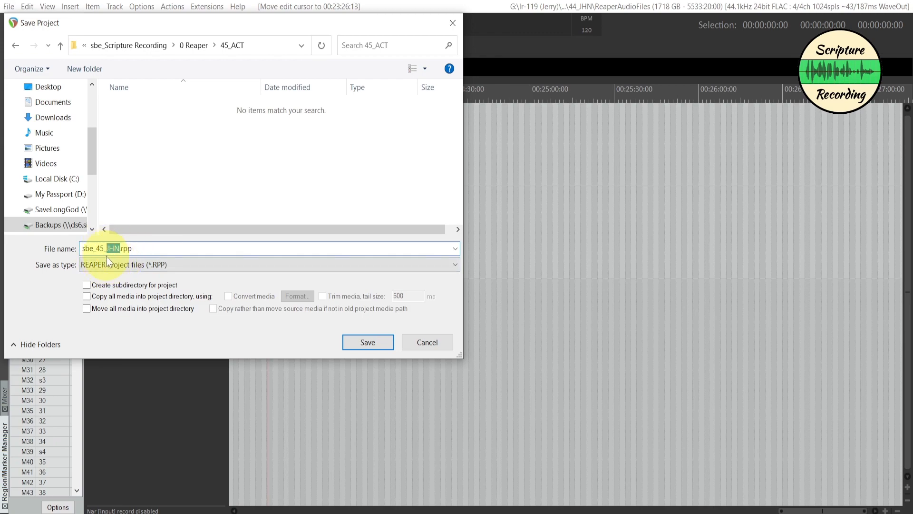
pyautogui.write('Act')
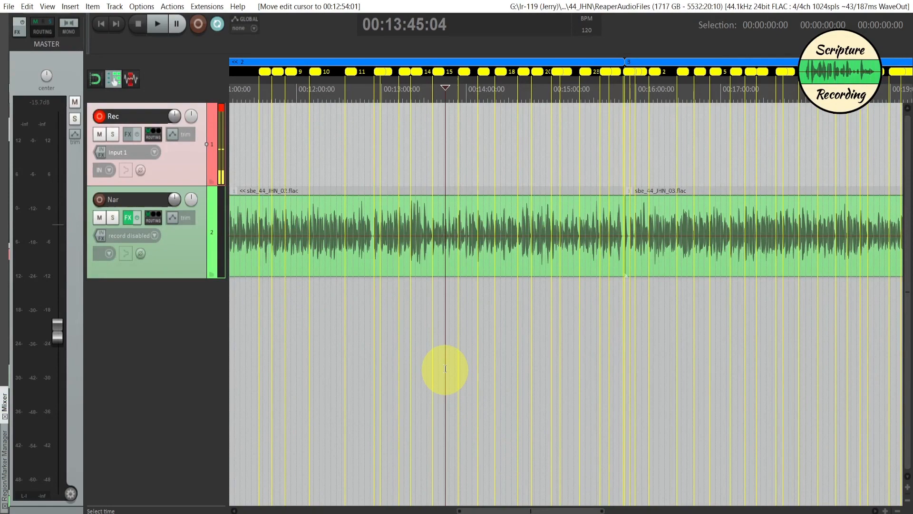
# - Look over the recorded chapters on the timeline, selecting the time range of regions 1, 2 and 3 in turn
pyautogui.scroll(-3, 445, 369)
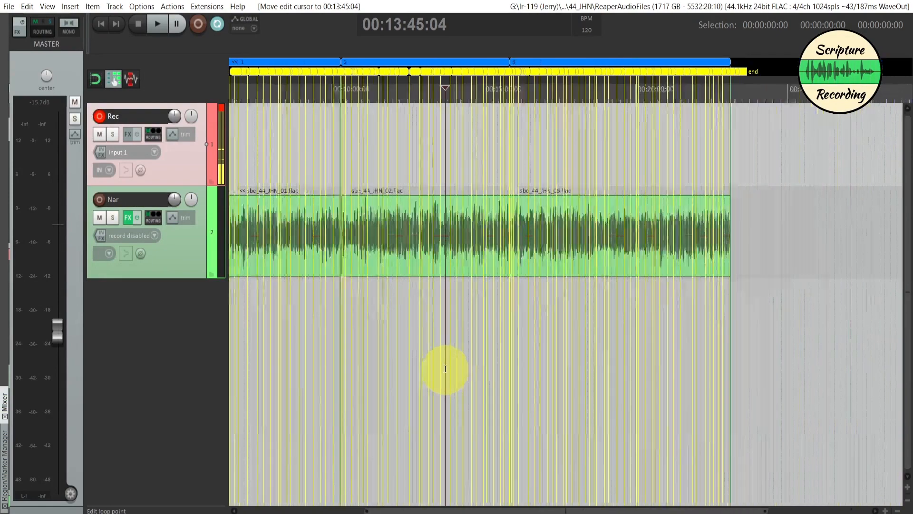
pyautogui.click(455, 336)
pyautogui.hotkey('ctrl', 'a')
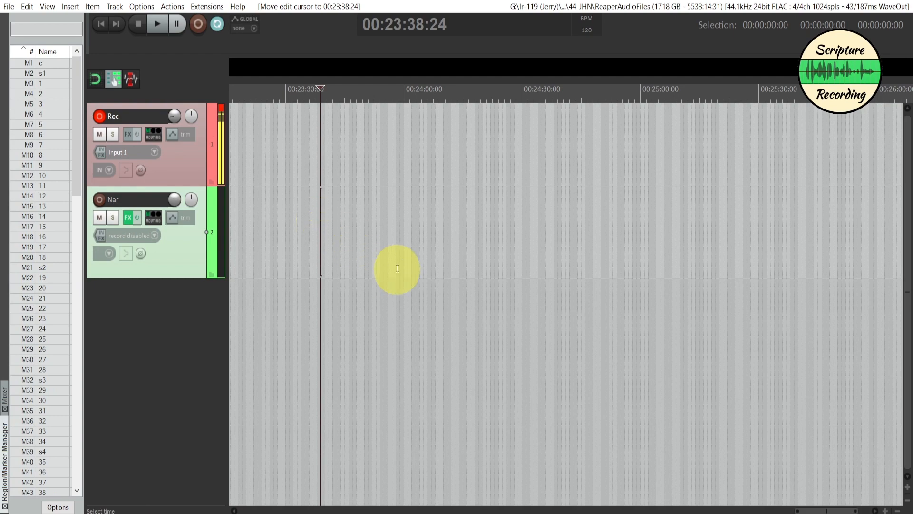
pyautogui.scroll(-5, 552, 267)
pyautogui.scroll(-3, 562, 273)
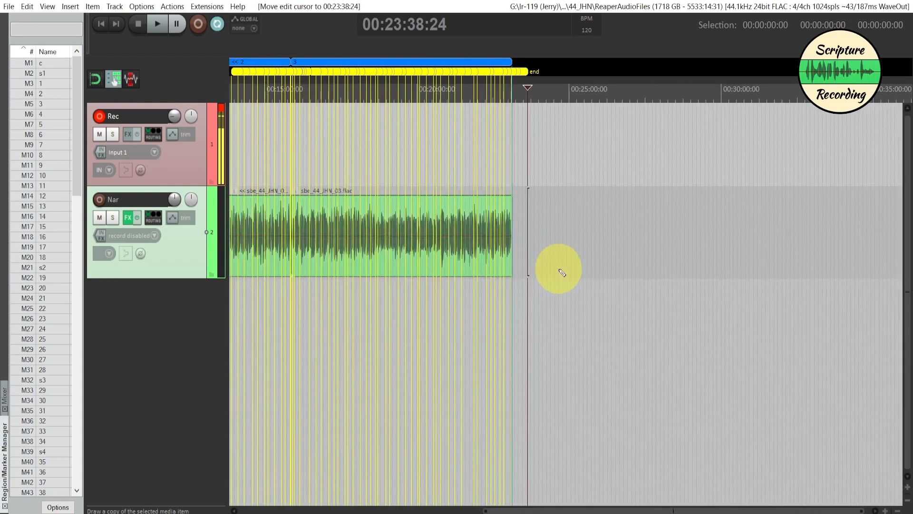
pyautogui.scroll(-4, 761, 283)
pyautogui.scroll(-1, 781, 281)
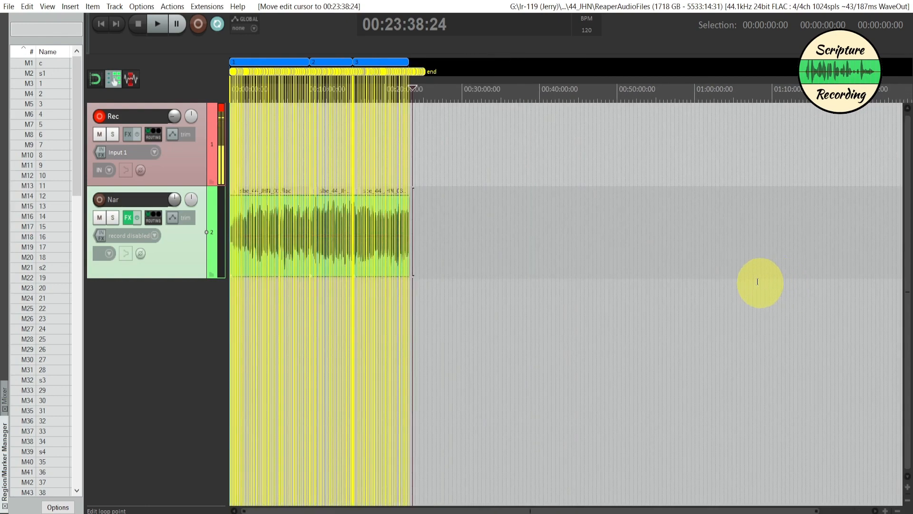
pyautogui.scroll(1, 278, 123)
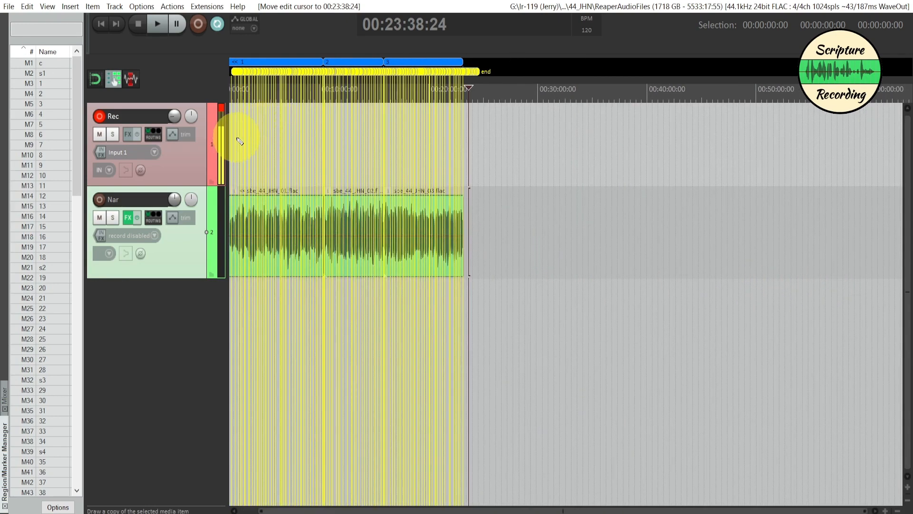
pyautogui.scroll(2, 241, 138)
pyautogui.click(309, 61)
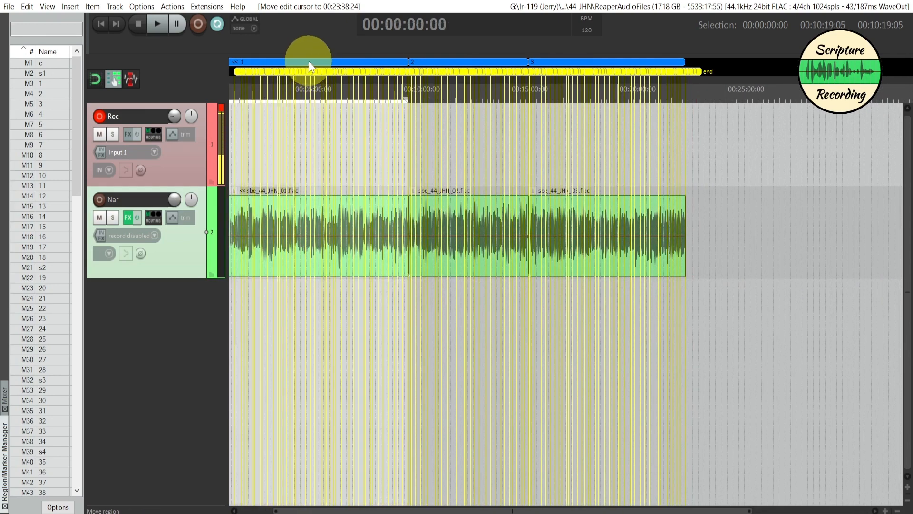
pyautogui.click(436, 62)
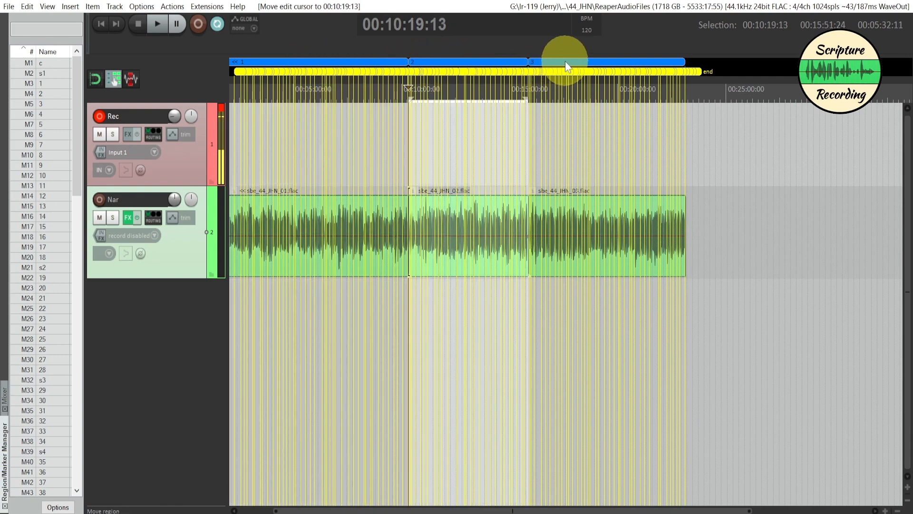
pyautogui.click(565, 61)
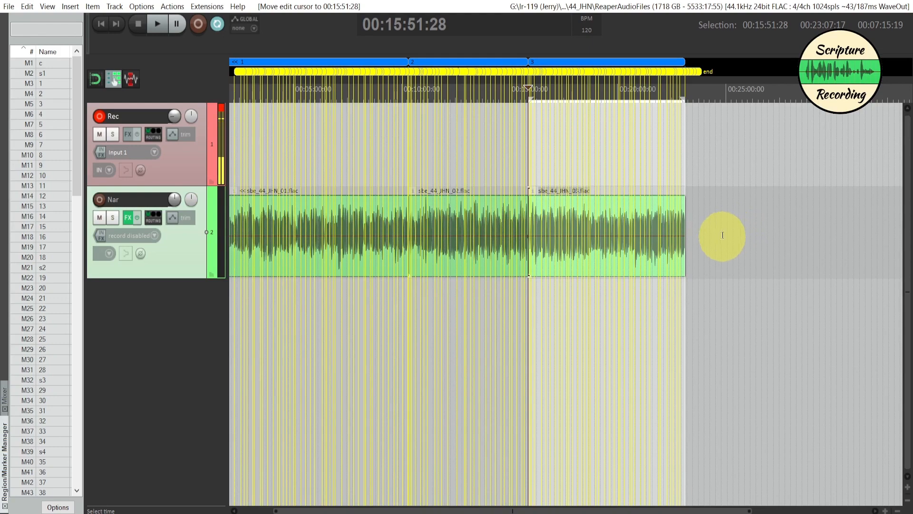
# - Select the empty time after the last chapter, from about 00:23:12 to 00:24:37, and insert a region from the time selection
pyautogui.click(714, 234)
pyautogui.scroll(5, 709, 235)
pyautogui.scroll(4, 684, 246)
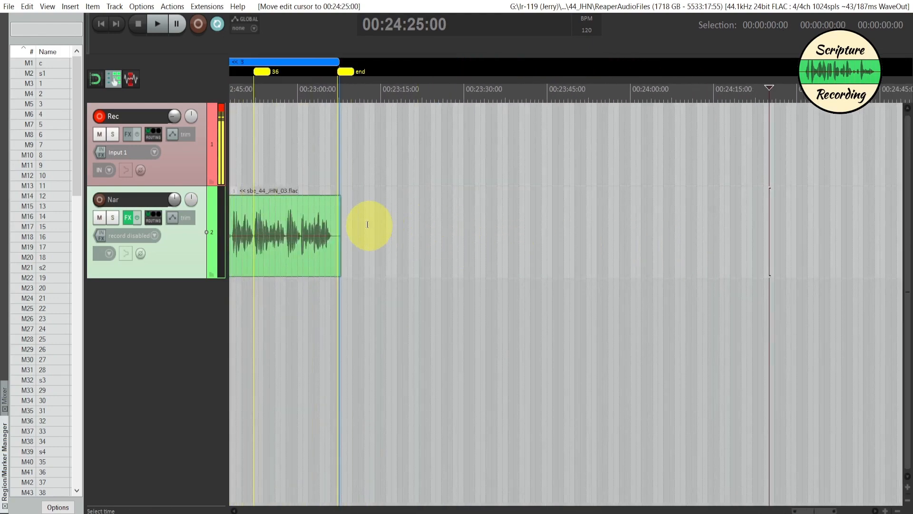
pyautogui.moveTo(365, 224); pyautogui.dragTo(838, 207)
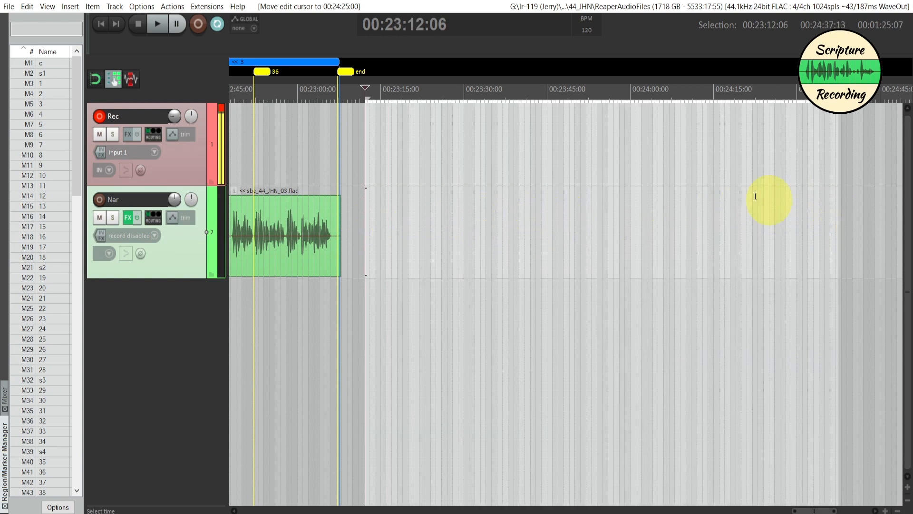
pyautogui.click(71, 8)
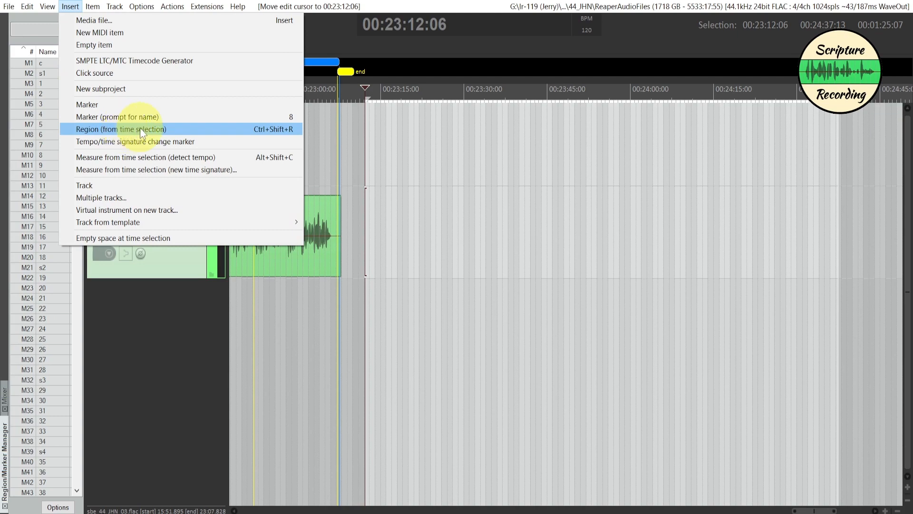
pyautogui.click(140, 129)
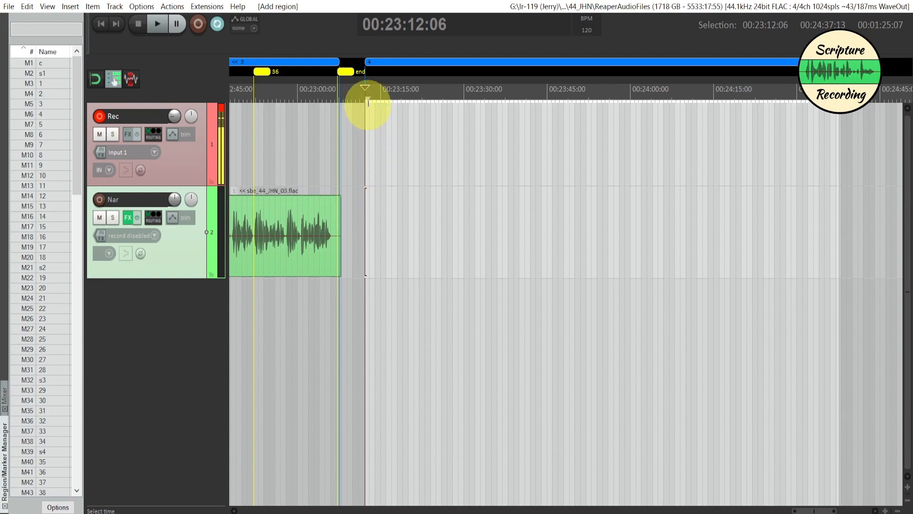
# - Align region 3's end and the new region's start with the end of the last audio item, toggling snapping, and clear the time selection
pyautogui.scroll(3, 354, 138)
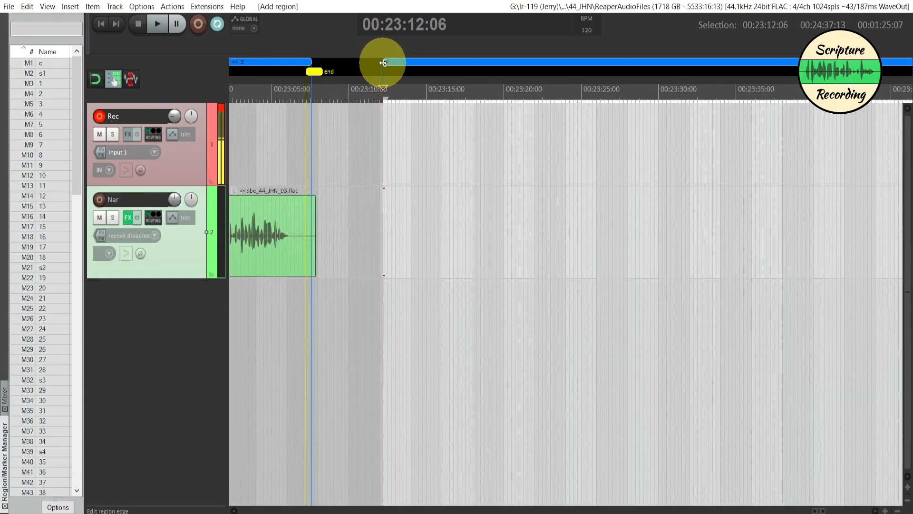
pyautogui.moveTo(382, 62); pyautogui.dragTo(319, 62)
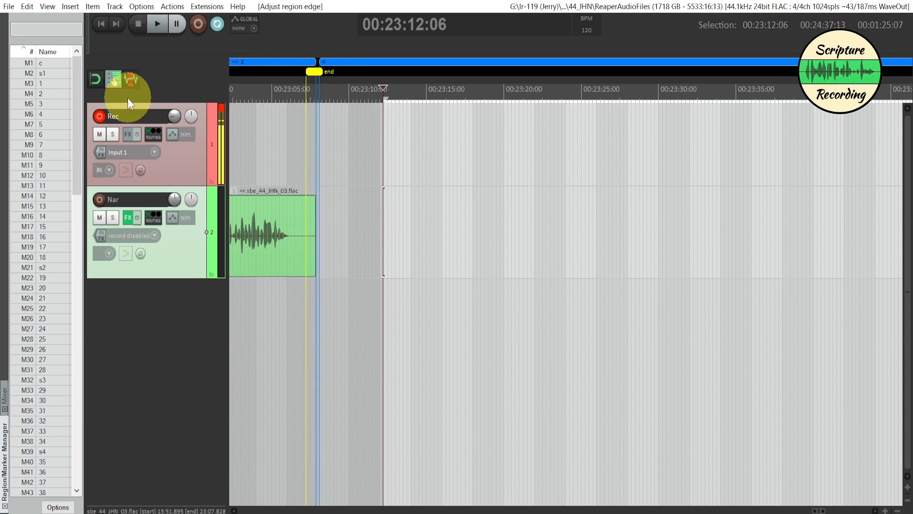
pyautogui.click(99, 80)
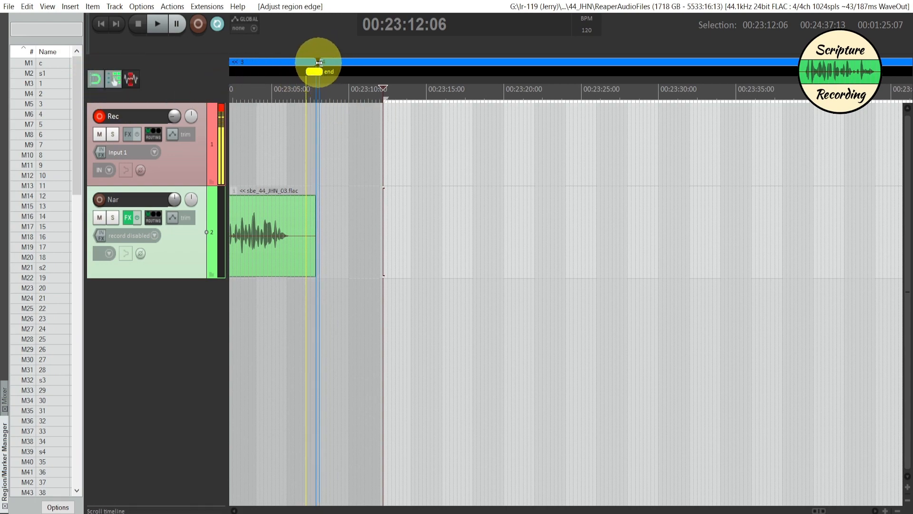
pyautogui.moveTo(319, 62); pyautogui.dragTo(317, 63)
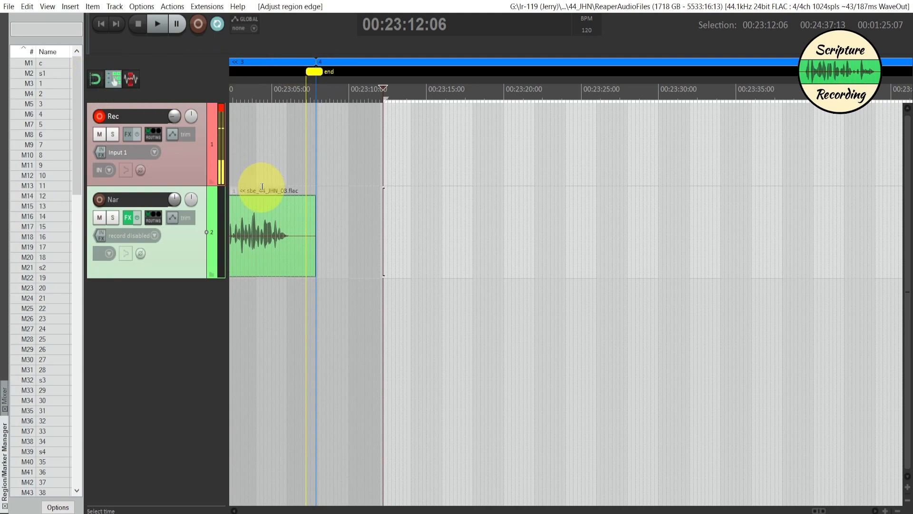
pyautogui.click(349, 200)
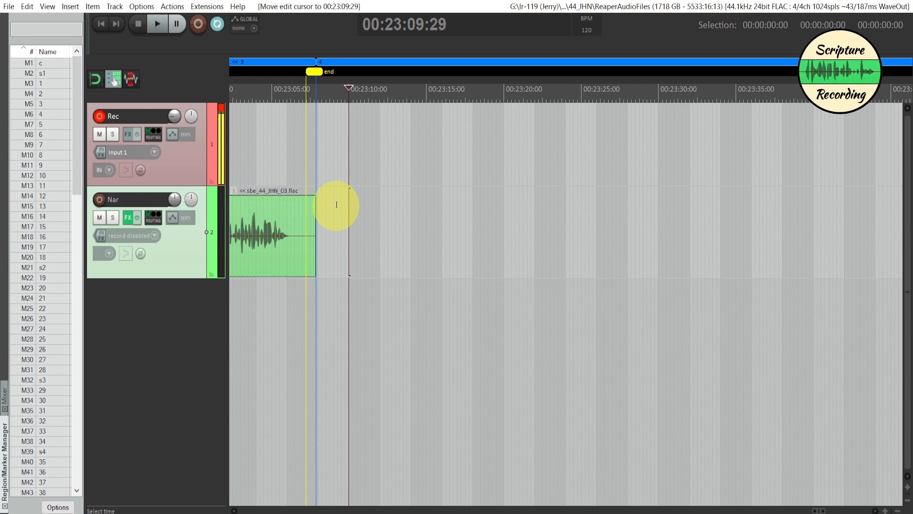
pyautogui.click(334, 207)
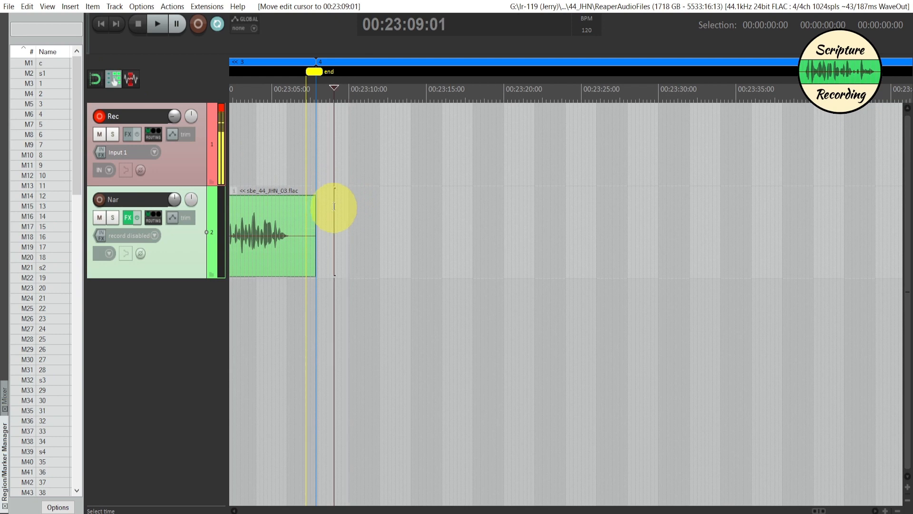
# - Add a marker named c at 00:23:09:01, just after the start of region 4
pyautogui.hotkey('shift', 'm')
pyautogui.write('c')
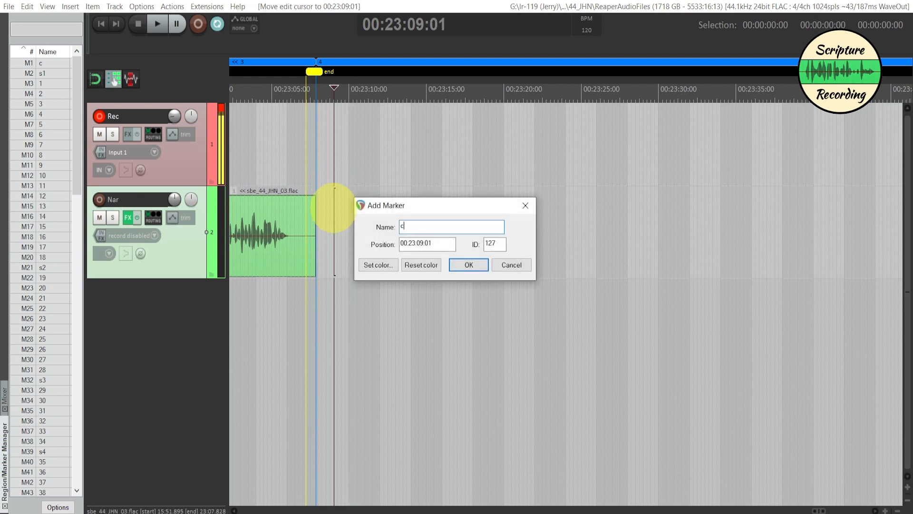
pyautogui.click(469, 265)
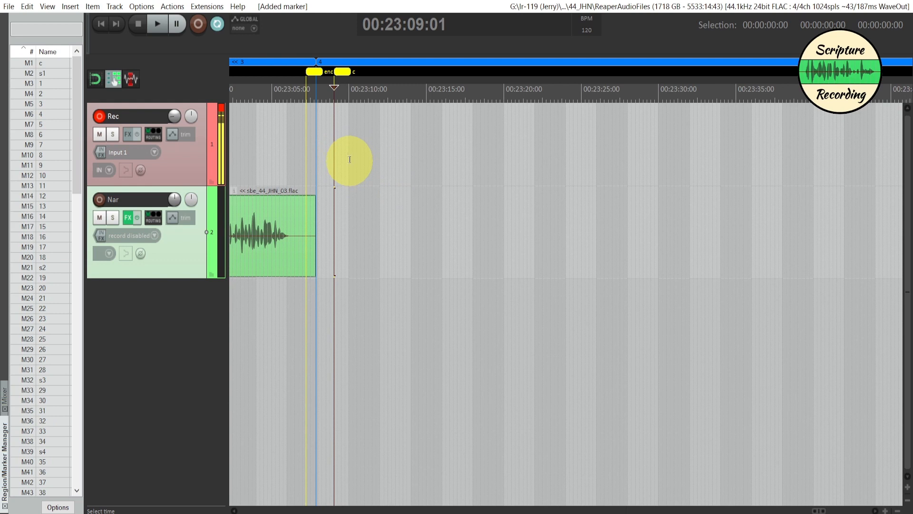
# - Record a short clip on the Rec track from 00:23:11:00, then trim it and move it down to the Nar track
pyautogui.click(371, 196)
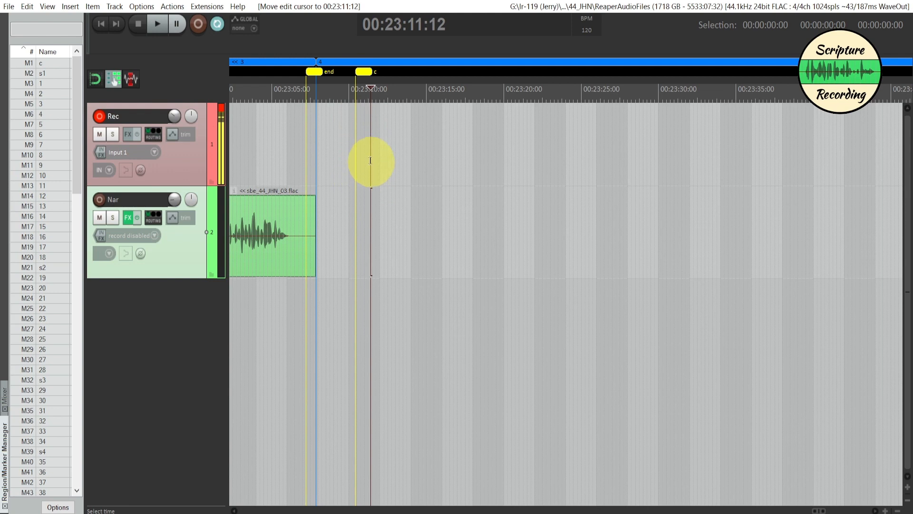
pyautogui.hotkey('ctrl', 'r')
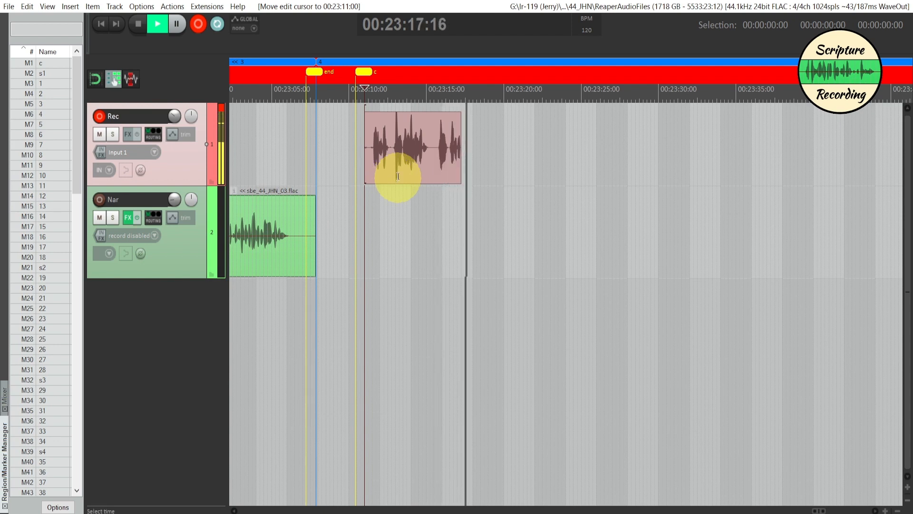
pyautogui.hotkey('ctrl', 'r')
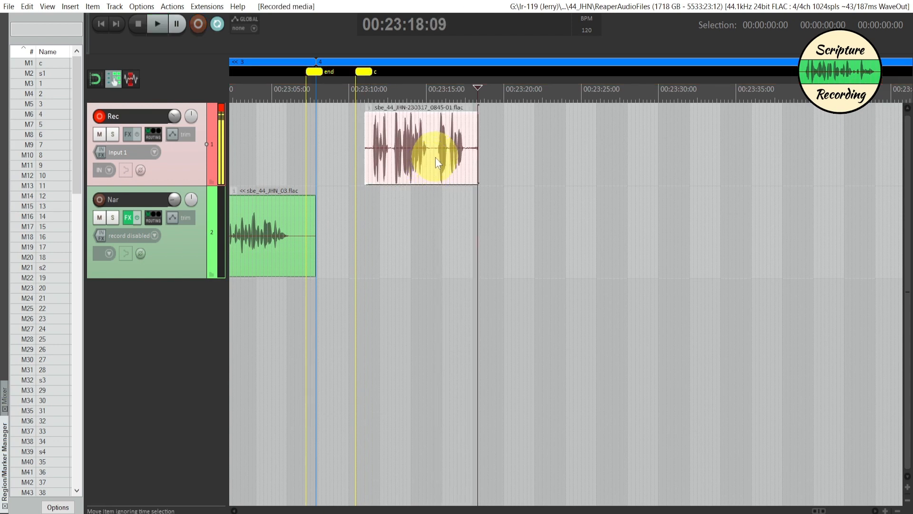
pyautogui.click(435, 157)
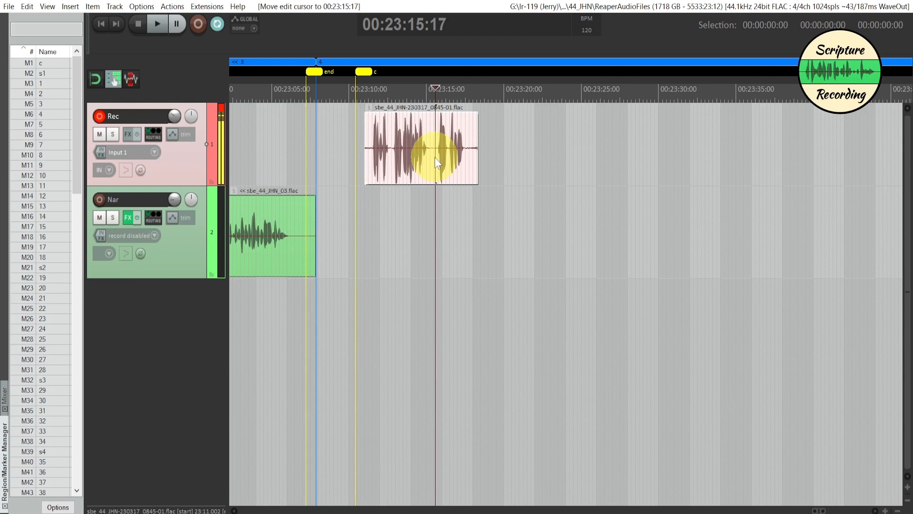
pyautogui.press('d')
# - Shift marker c earlier toward the start of region 4 and slide the new Nar item up close behind it
pyautogui.moveTo(394, 219); pyautogui.dragTo(385, 217)
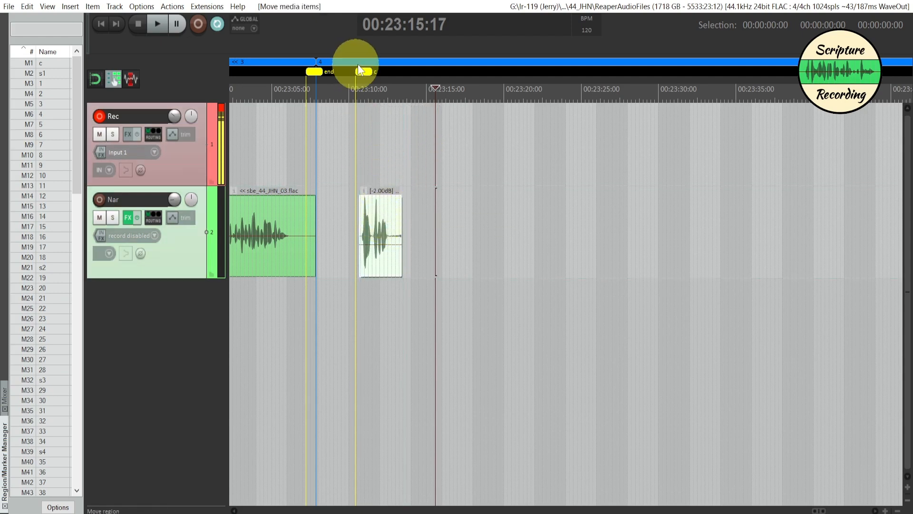
pyautogui.moveTo(365, 72); pyautogui.dragTo(336, 78)
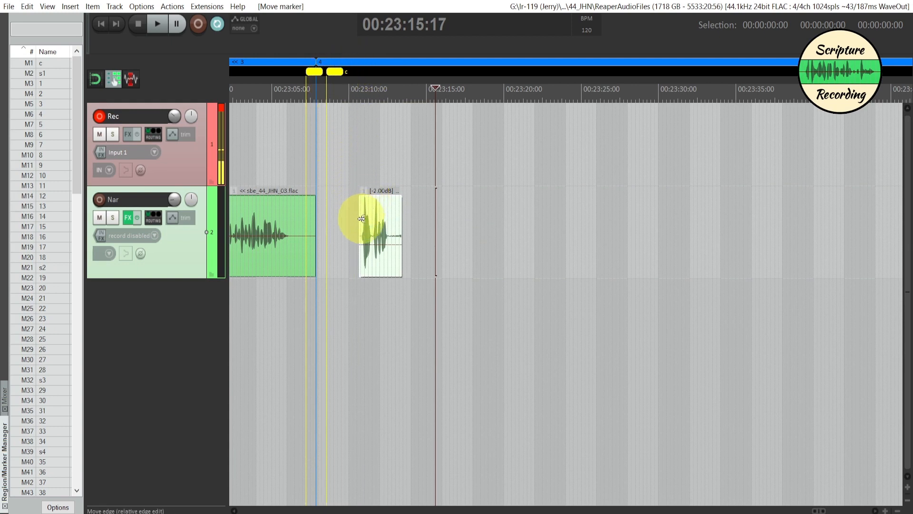
pyautogui.scroll(5, 363, 216)
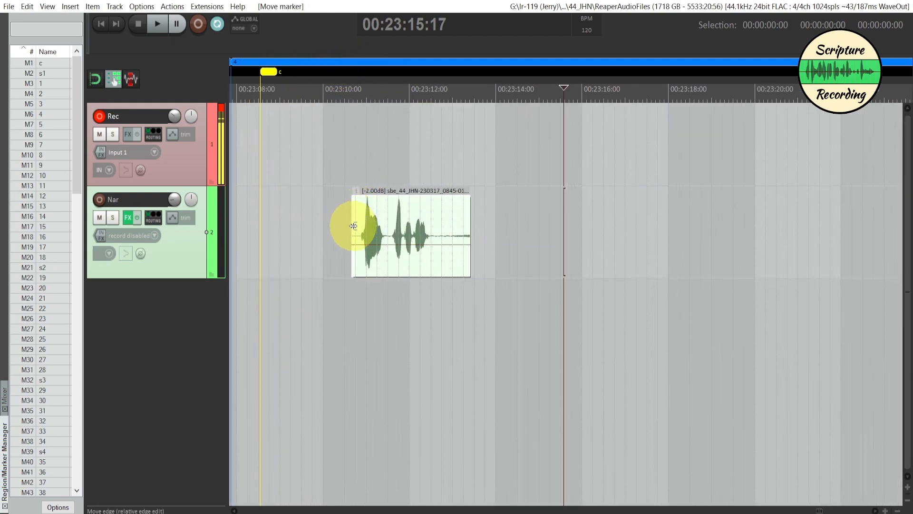
pyautogui.moveTo(353, 226); pyautogui.dragTo(322, 227)
pyautogui.hscroll(3, 353, 218)
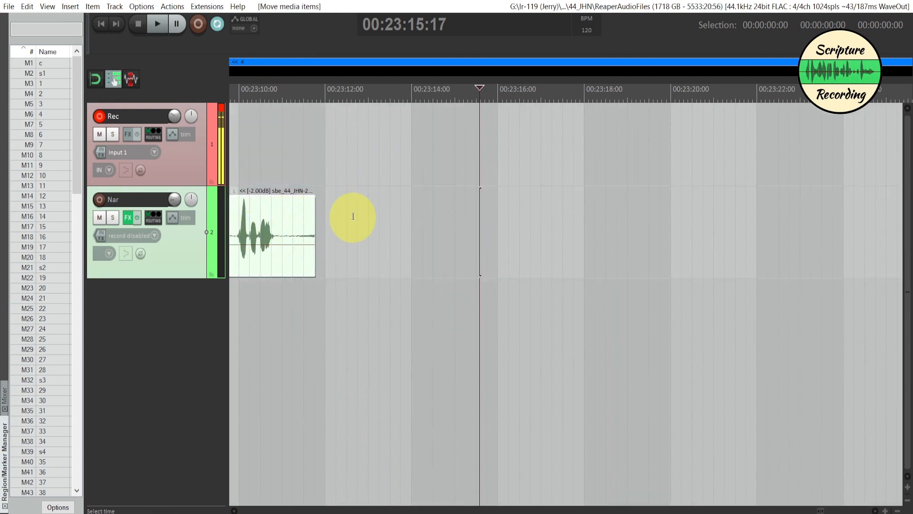
pyautogui.hscroll(-6, 352, 216)
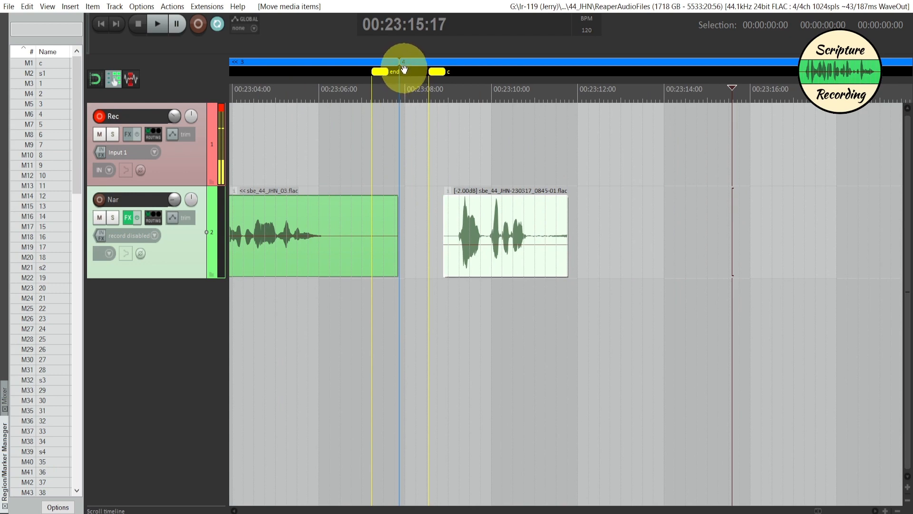
# - Fit marker c at about 00:23:08 and the new item at region 4's start, leaving a small gap between regions 3 and 4
pyautogui.moveTo(432, 73); pyautogui.dragTo(416, 74)
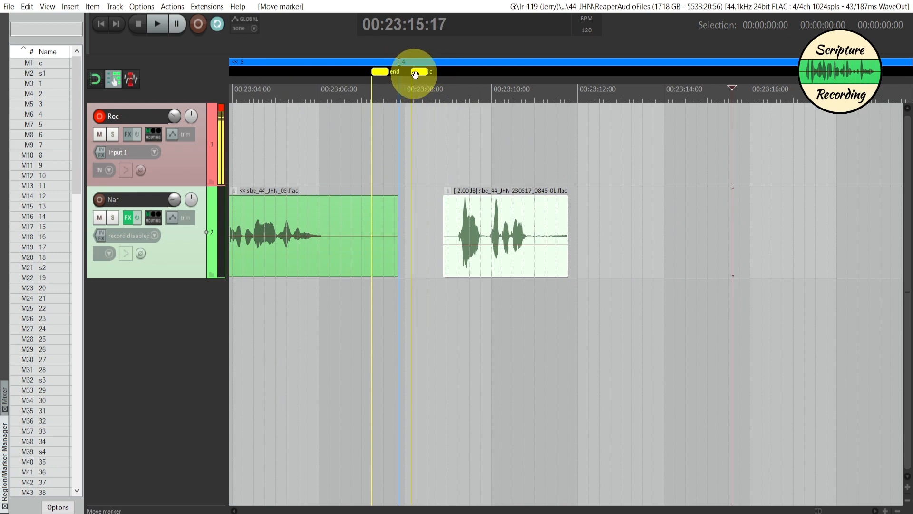
pyautogui.moveTo(480, 197)
pyautogui.mouseDown()
pyautogui.moveTo(435, 216)
pyautogui.moveTo(535, 210)
pyautogui.moveTo(434, 214)
pyautogui.mouseUp()
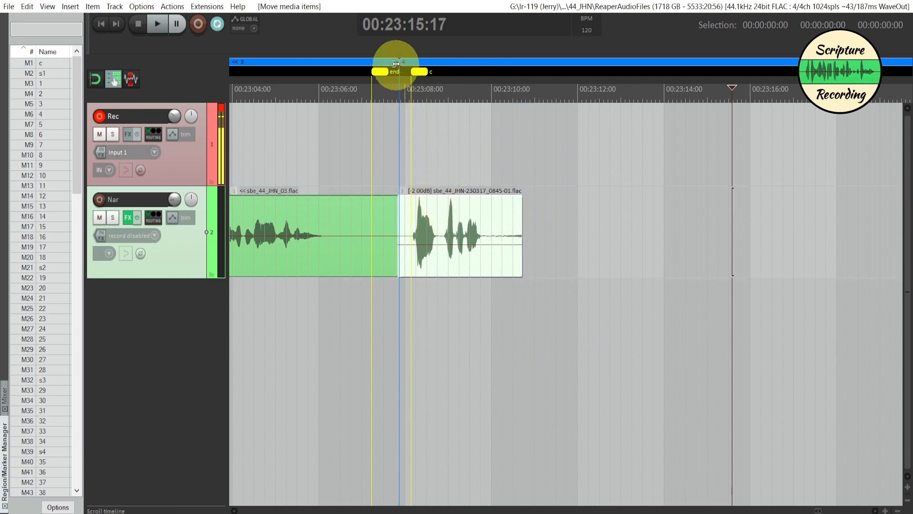
pyautogui.moveTo(394, 64); pyautogui.dragTo(391, 65)
pyautogui.moveTo(428, 210)
pyautogui.mouseDown()
pyautogui.moveTo(516, 216)
pyautogui.moveTo(439, 221)
pyautogui.mouseUp()
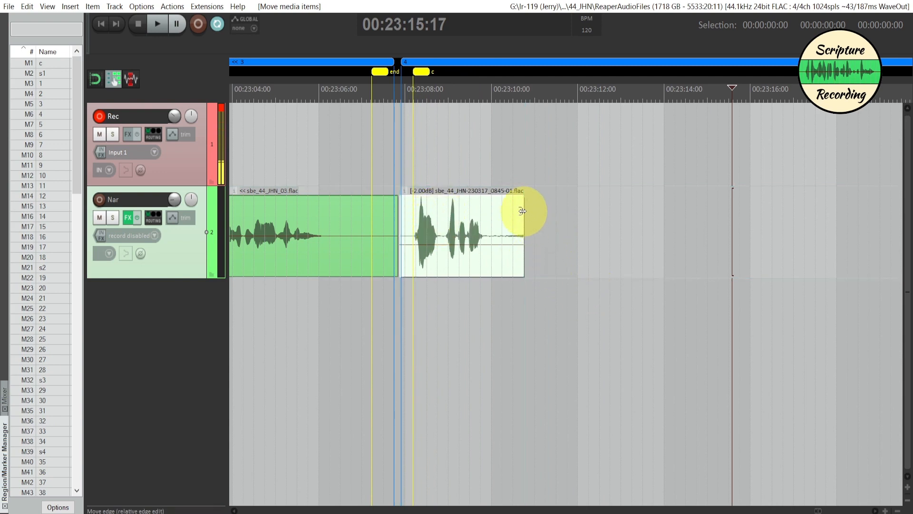
# - Add a marker named s1 at 00:23:10:15, near the end of the new Nar item
pyautogui.scroll(-3, 523, 210)
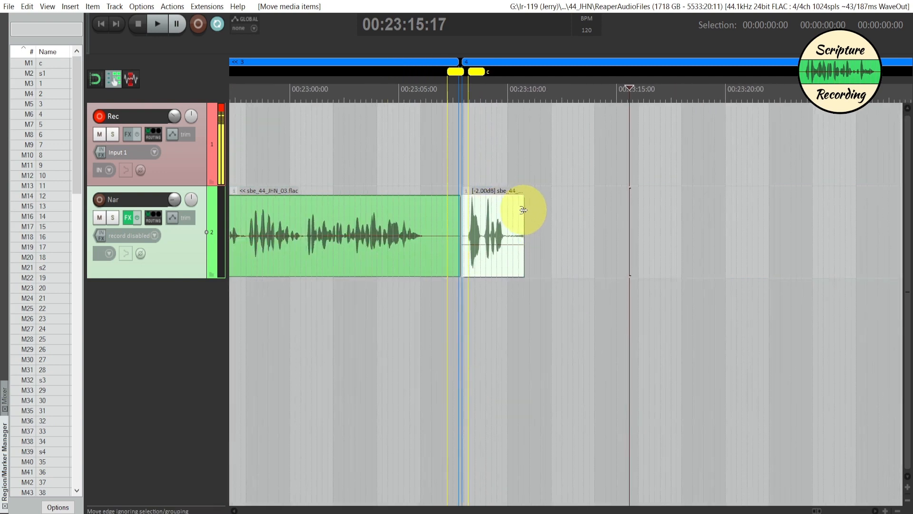
pyautogui.click(519, 168)
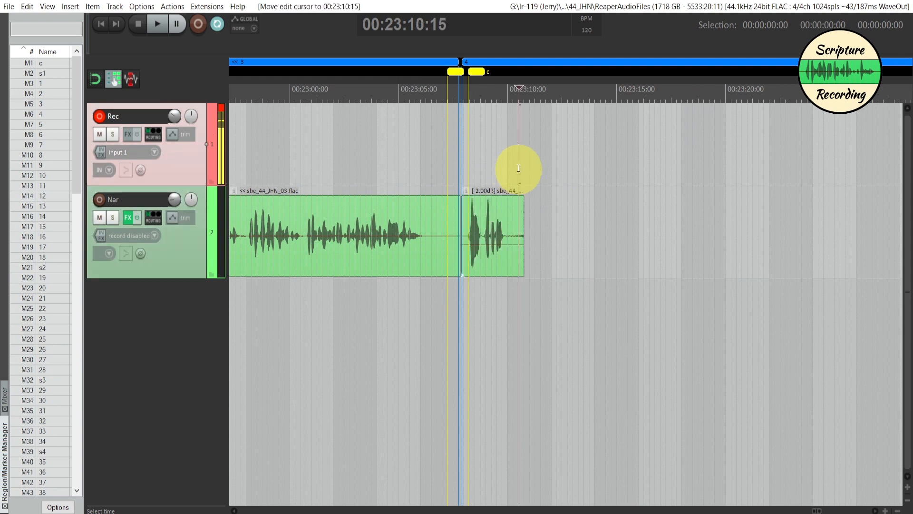
pyautogui.press('KP_Subtract')
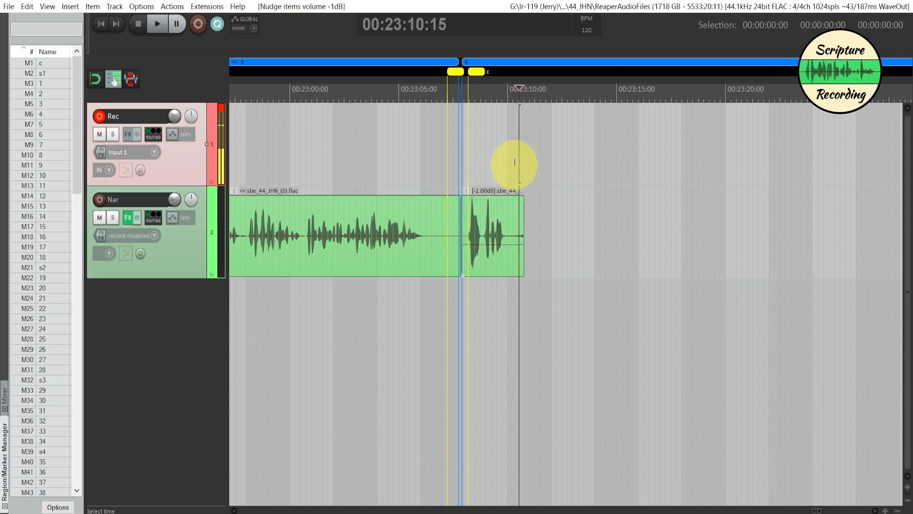
pyautogui.hotkey('shift', 'm')
pyautogui.write('s1')
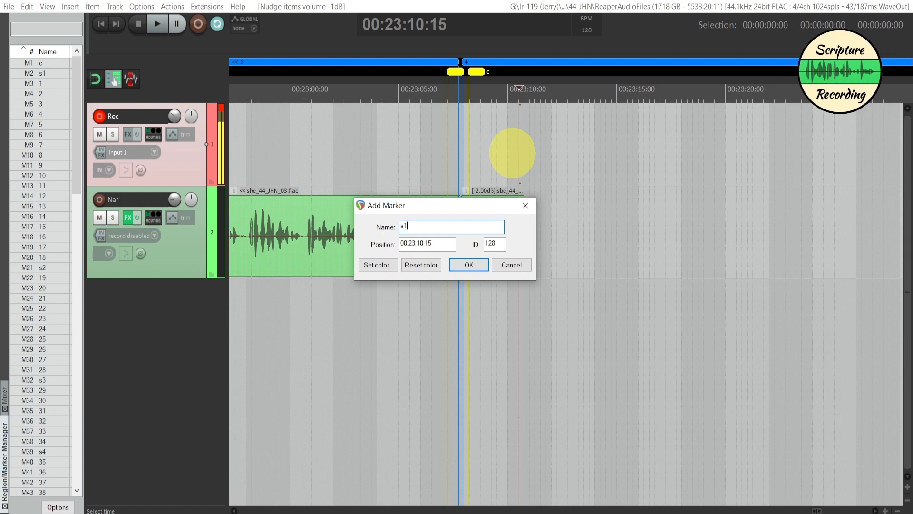
pyautogui.click(473, 265)
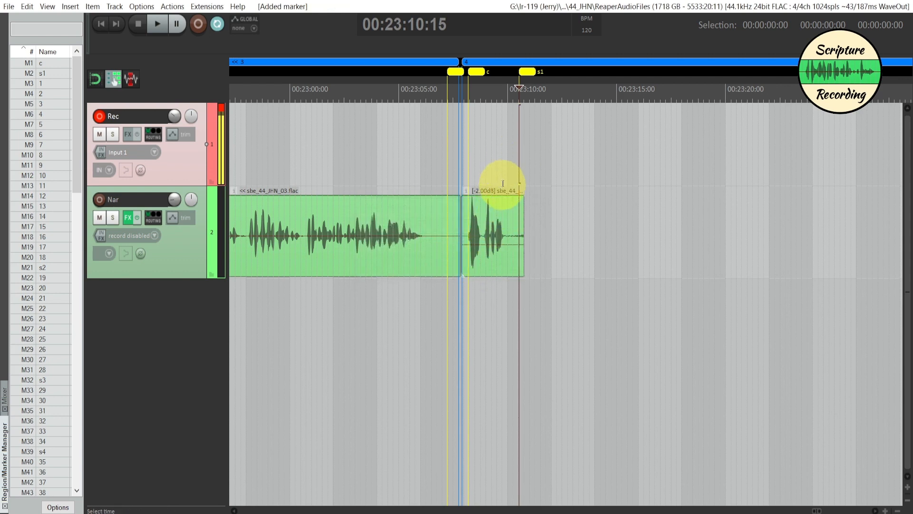
pyautogui.moveTo(503, 183); pyautogui.dragTo(545, 186)
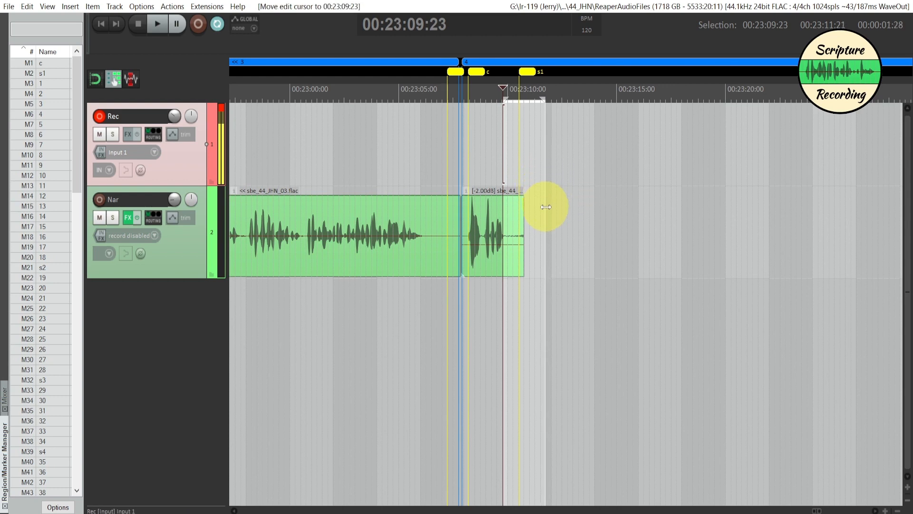
pyautogui.click(545, 203)
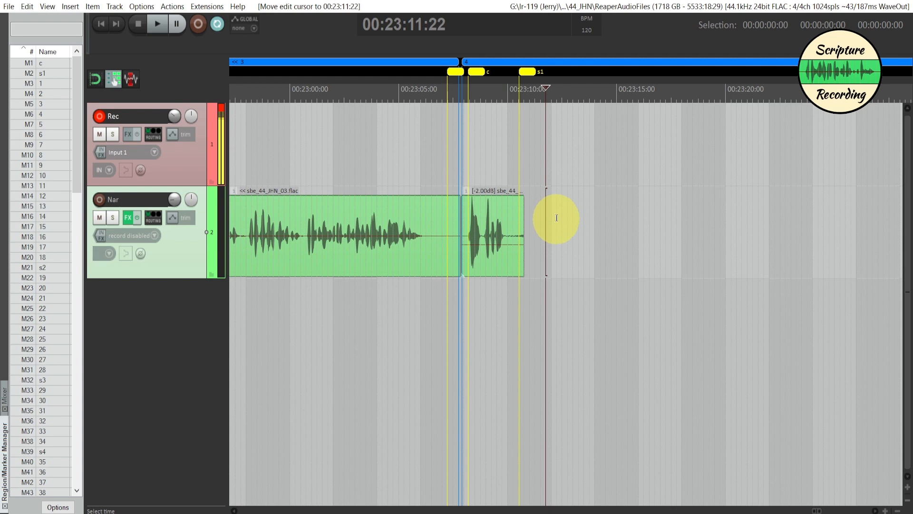
pyautogui.hotkey('ctrl', 'r')
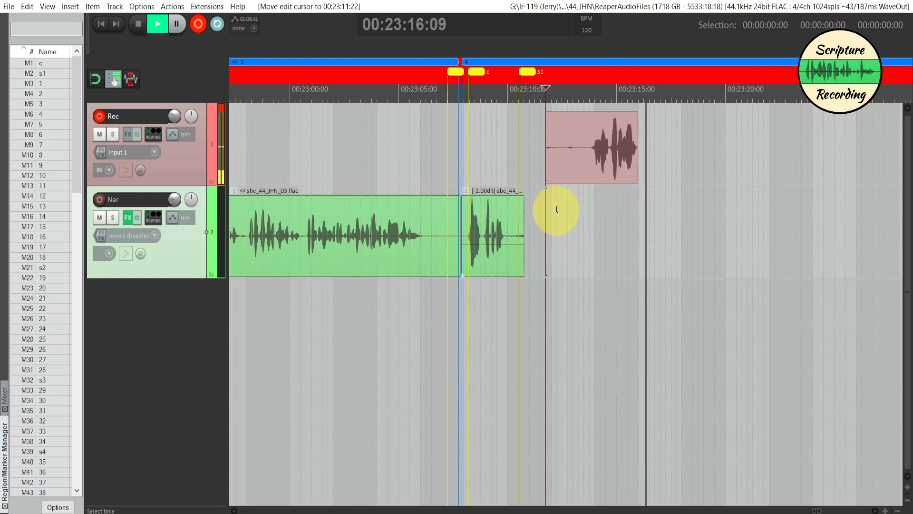
pyautogui.hotkey('ctrl', 'r')
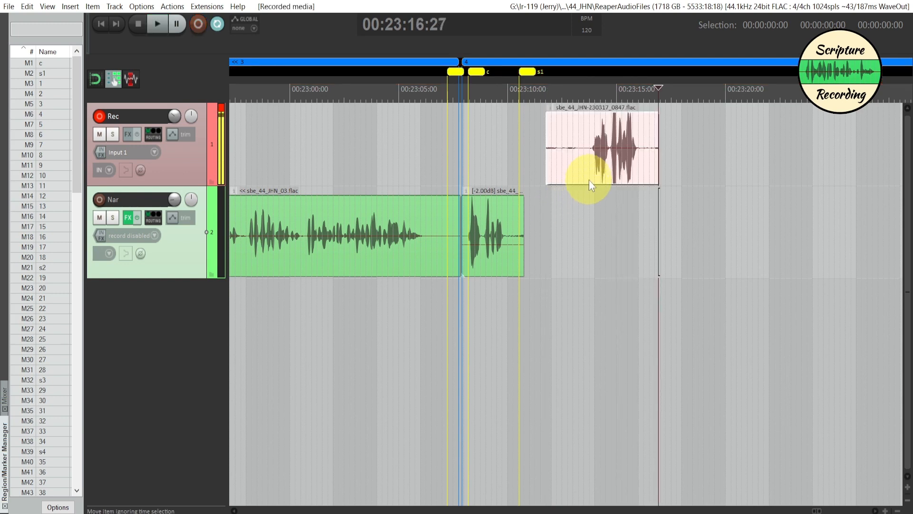
pyautogui.click(582, 167)
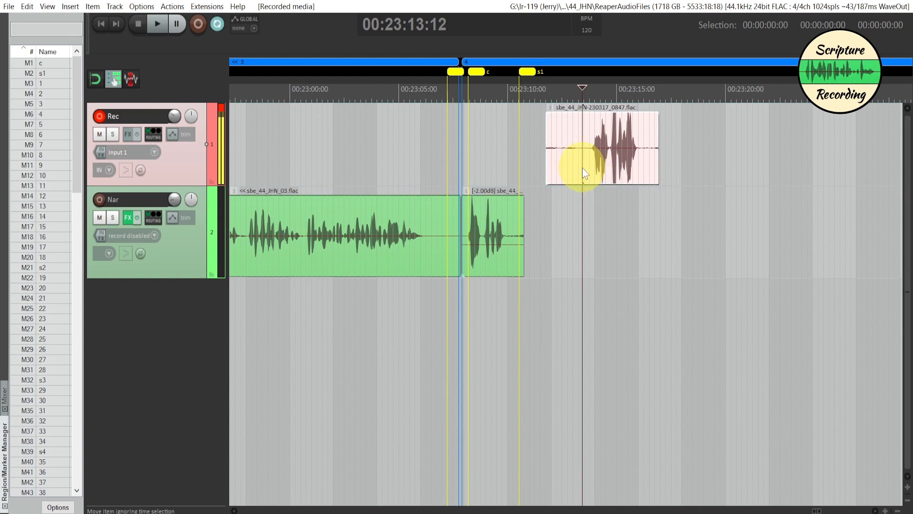
pyautogui.press('Delete')
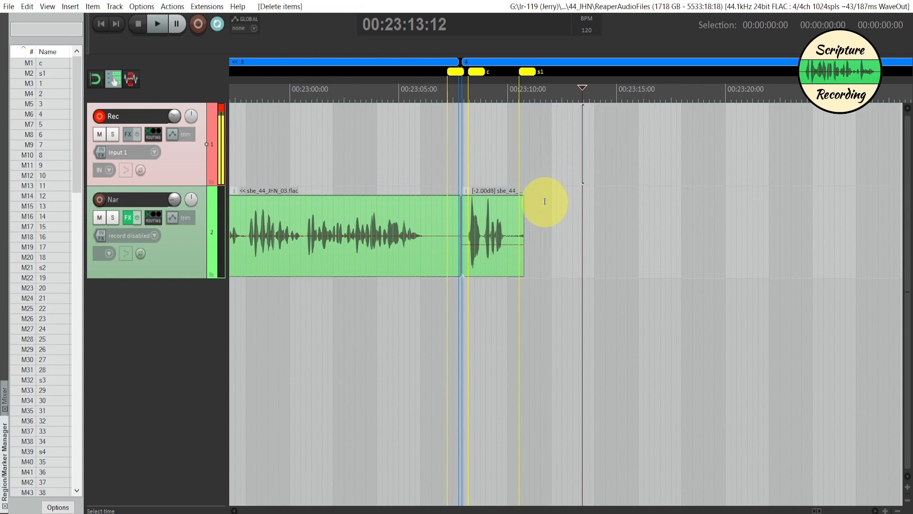
# - Record a second clip on the Rec track from 00:23:11:21 and move it down to the Nar track
pyautogui.click(545, 201)
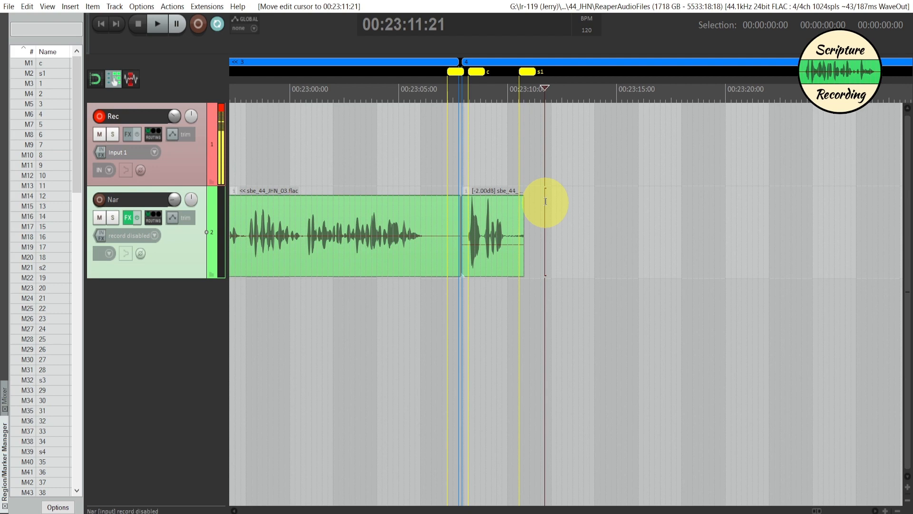
pyautogui.hotkey('ctrl', 'r')
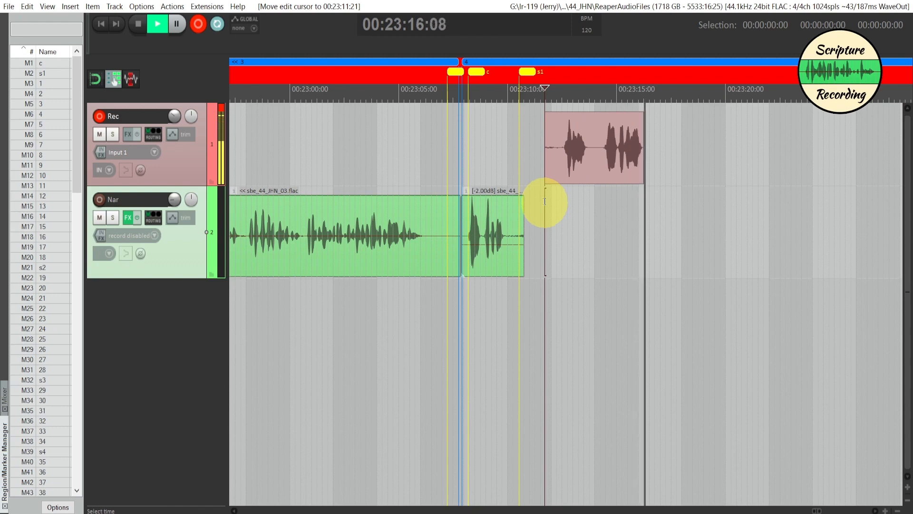
pyautogui.hotkey('ctrl', 'r')
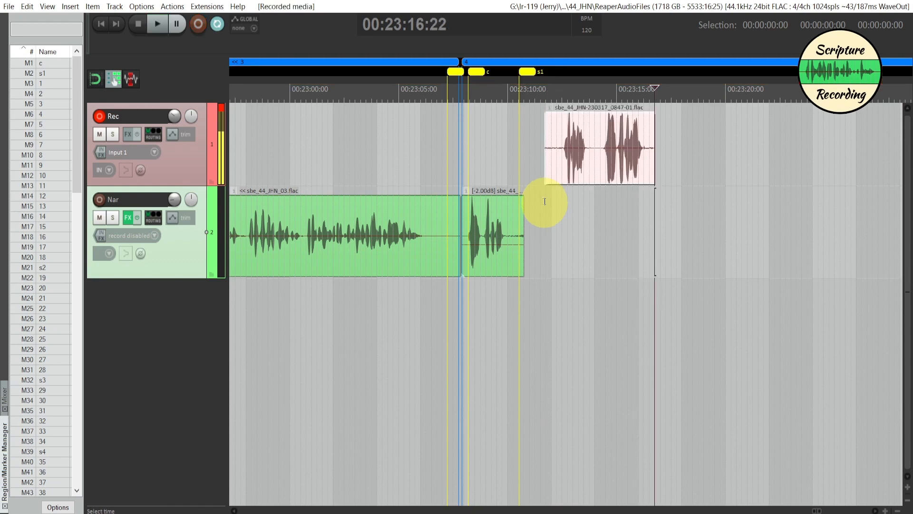
pyautogui.click(564, 158)
pyautogui.click(561, 161)
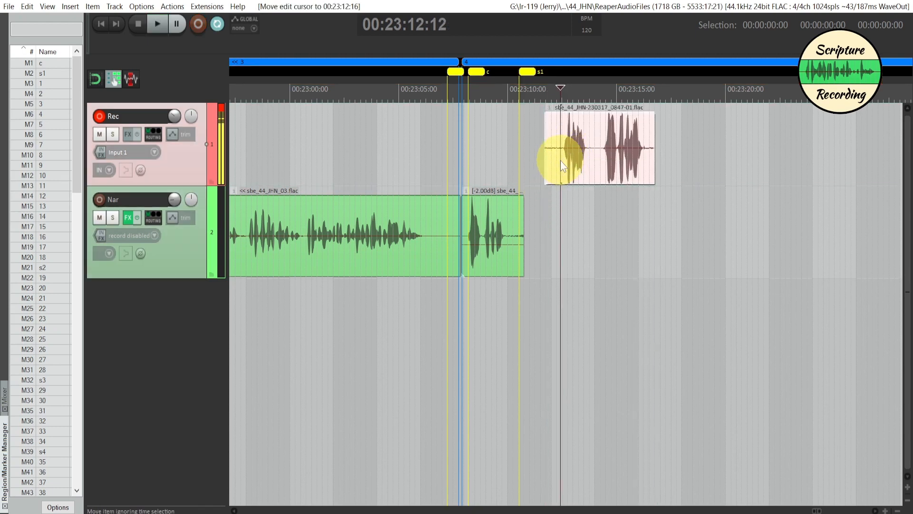
pyautogui.hotkey('ctrl', 'Down')
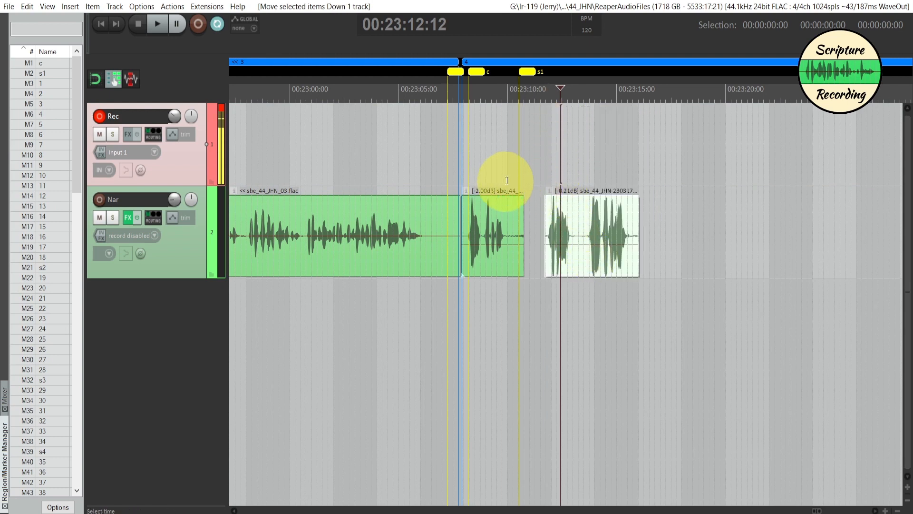
# - Check the pause before the second clip with a time selection, and add a marker named 1 at 00:23:16:19 after that clip
pyautogui.moveTo(502, 180); pyautogui.dragTo(545, 177)
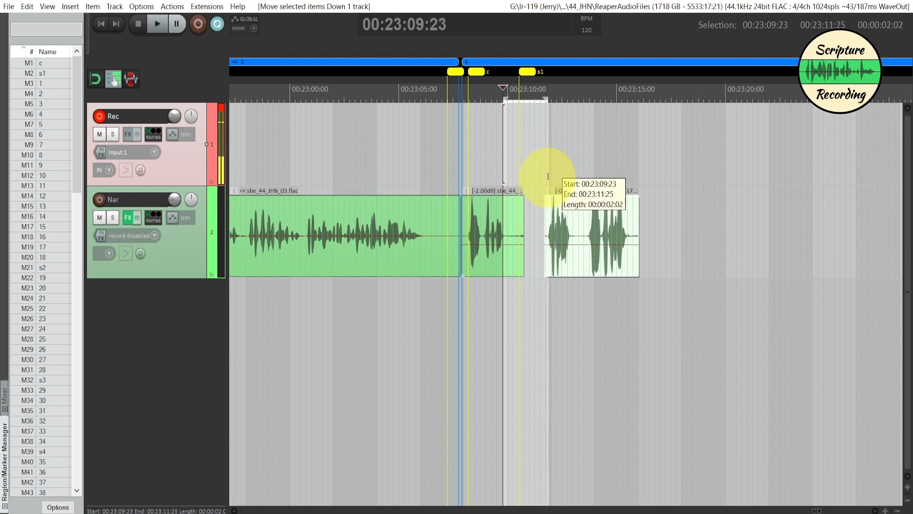
pyautogui.click(548, 157)
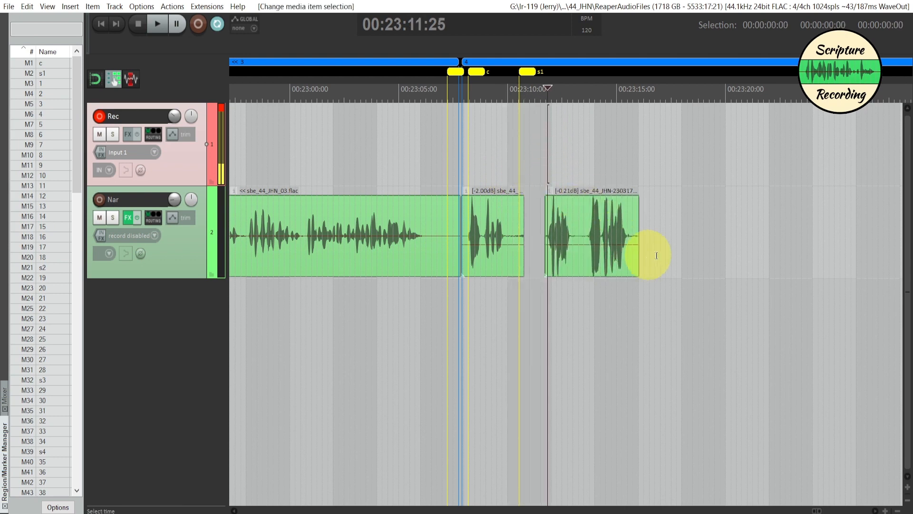
pyautogui.click(653, 166)
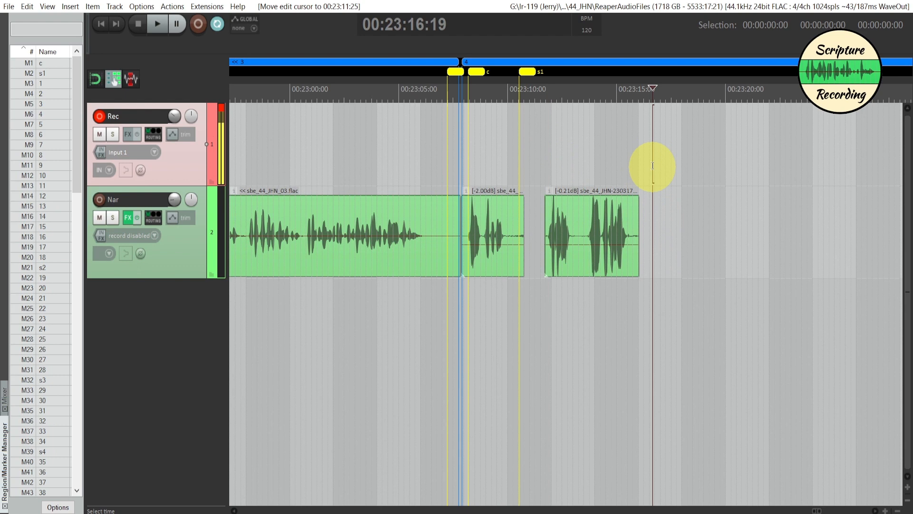
pyautogui.hotkey('shift', 'm')
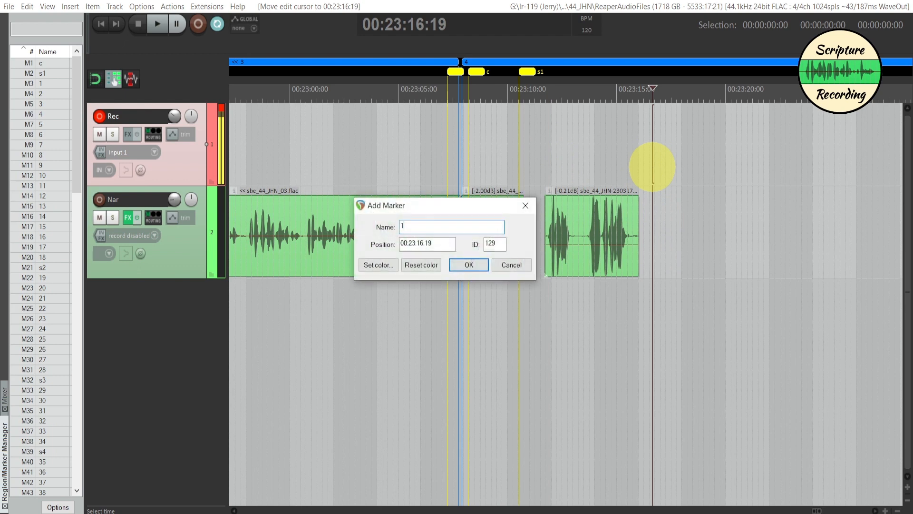
pyautogui.click(468, 271)
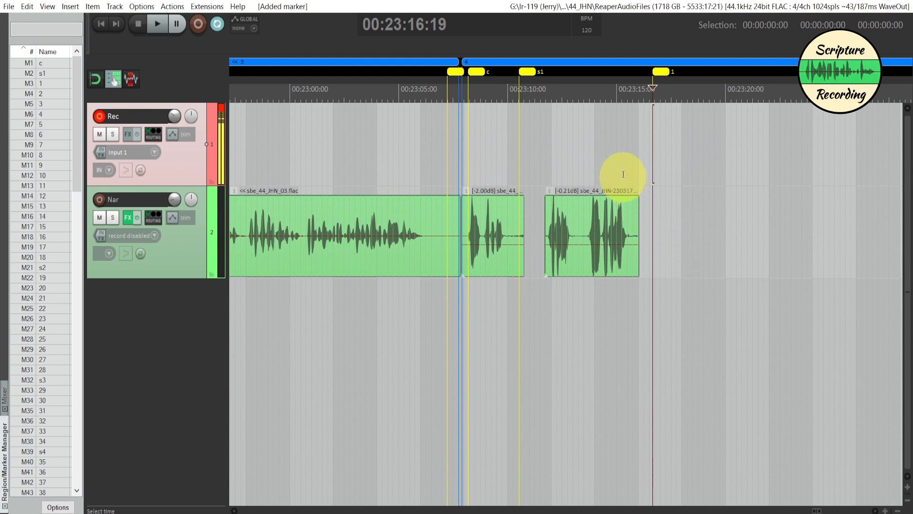
# - Measure off a pause of about two seconds after the last Nar clip's speech and start recording on the Rec track at 00:23:17:15
pyautogui.moveTo(626, 171); pyautogui.dragTo(673, 171)
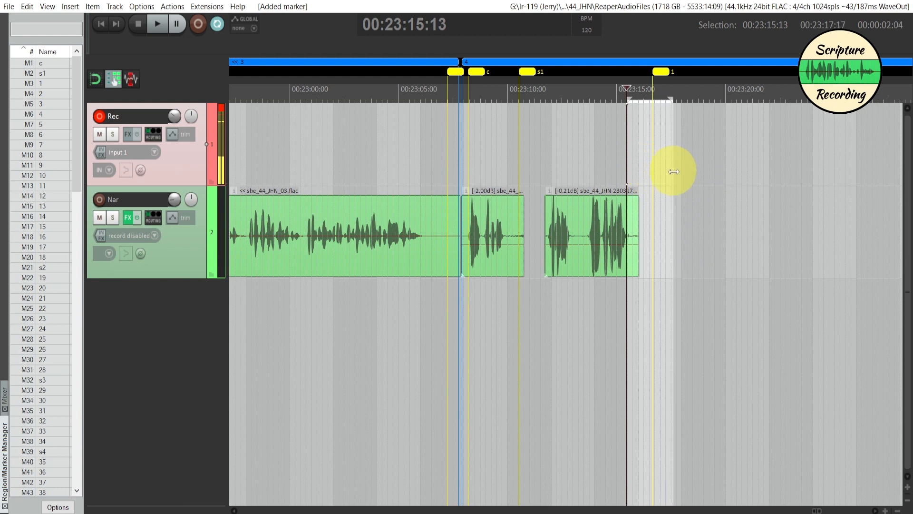
pyautogui.click(672, 223)
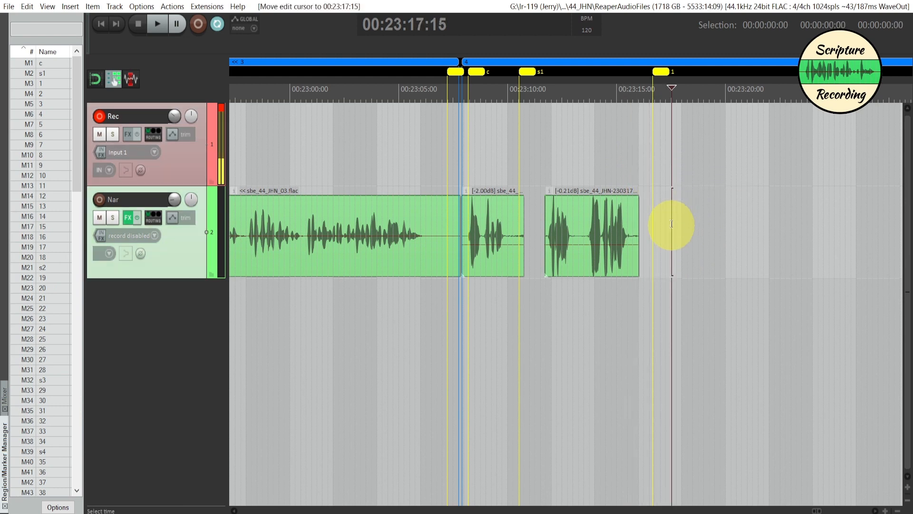
pyautogui.scroll(1, 672, 223)
pyautogui.scroll(-1, 672, 224)
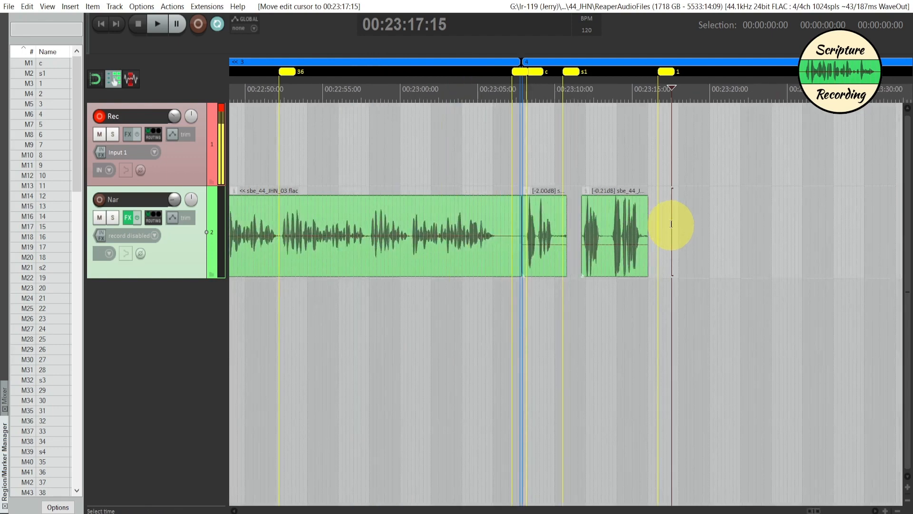
pyautogui.scroll(-1, 673, 224)
pyautogui.hotkey('ctrl', 'r')
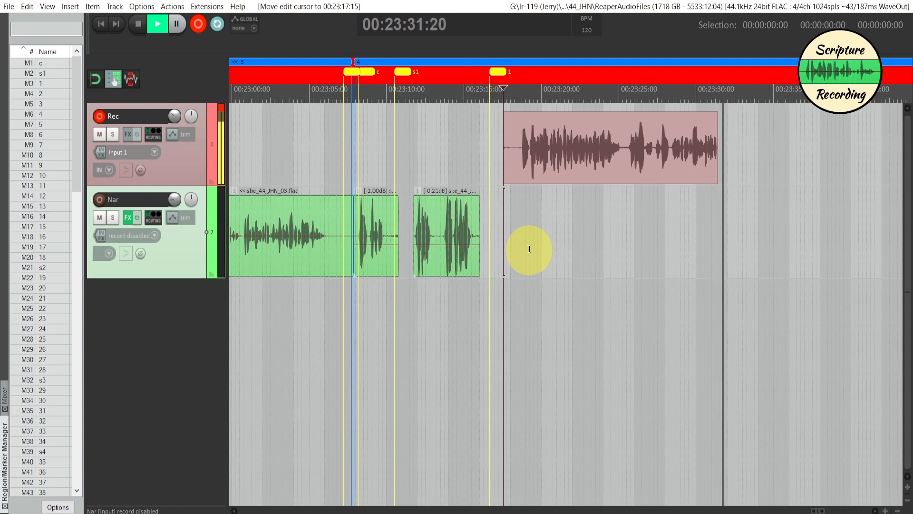
# - Add a marker named 2 at 00:23:32:27, in the gap in speech, while recording continues
pyautogui.hotkey('shift', 'm')
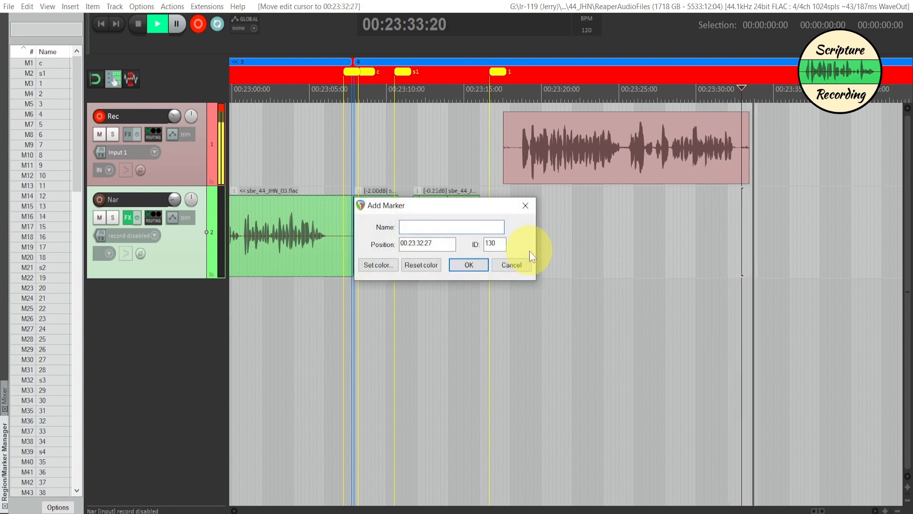
pyautogui.write('2')
pyautogui.click(478, 262)
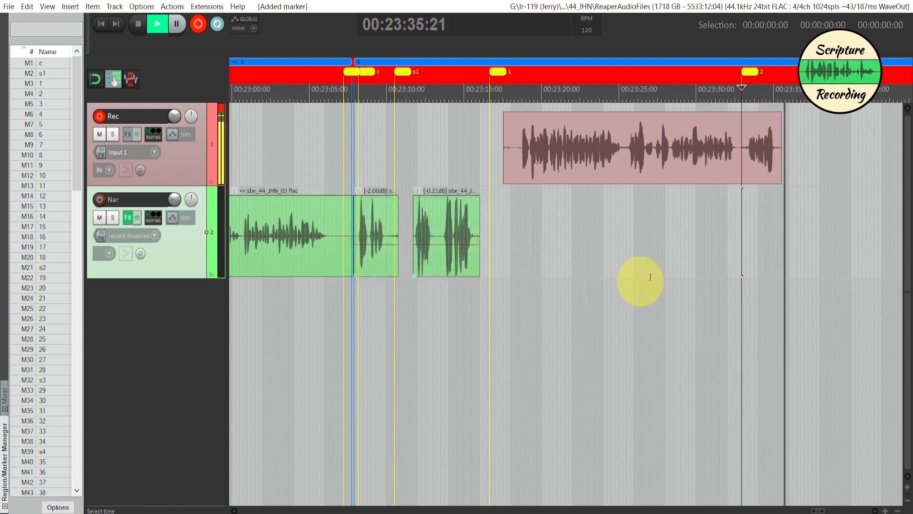
# - Stop the recording and trim off the end of the new Rec clip from 00:23:38:29
pyautogui.hscroll(4, 717, 285)
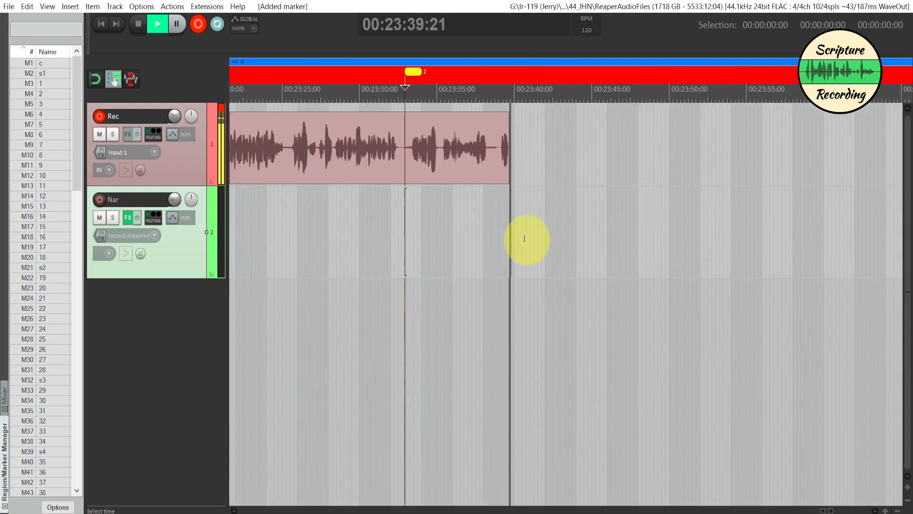
pyautogui.press('space')
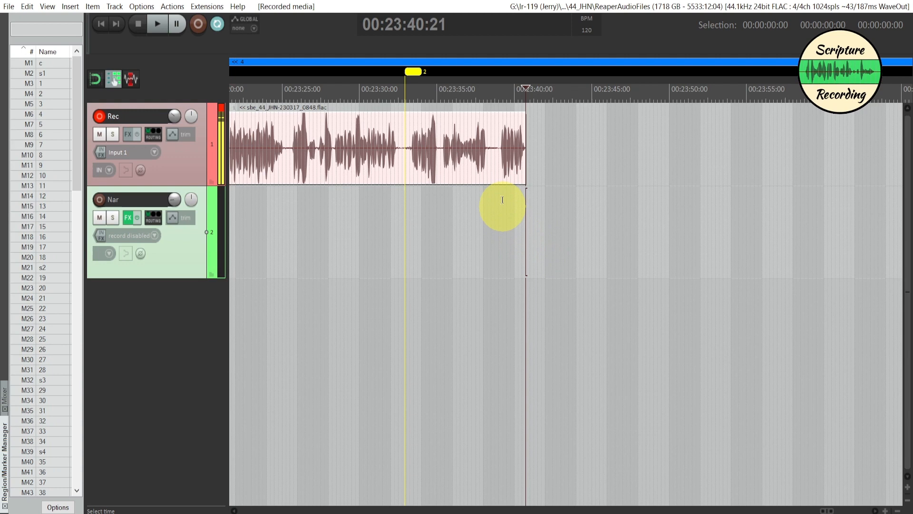
pyautogui.click(499, 158)
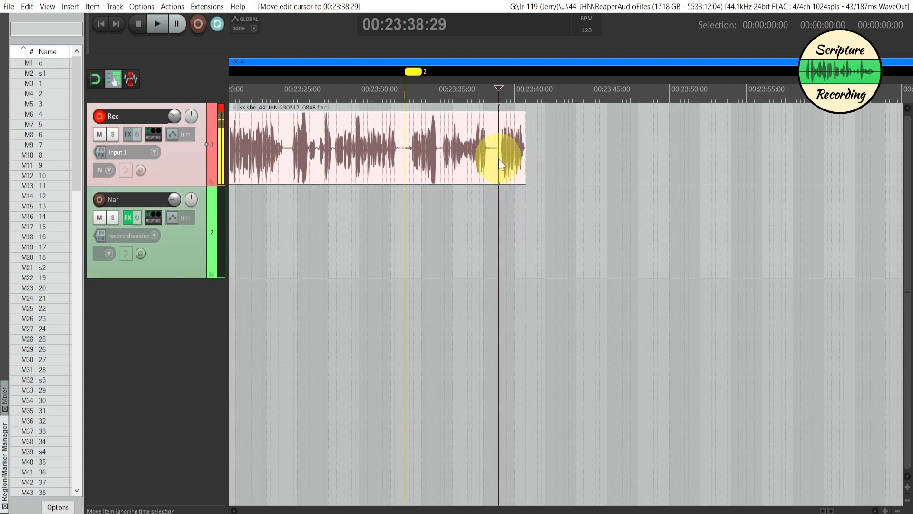
pyautogui.press('Delete')
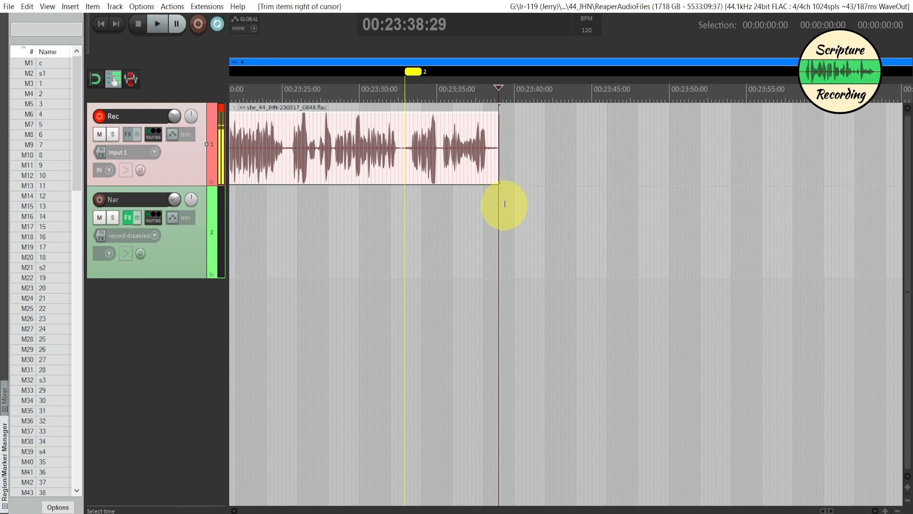
# - Record the continuation on the Rec track from 00:23:38:29, discarding the first take and recording it again
pyautogui.hotkey('ctrl', 'r')
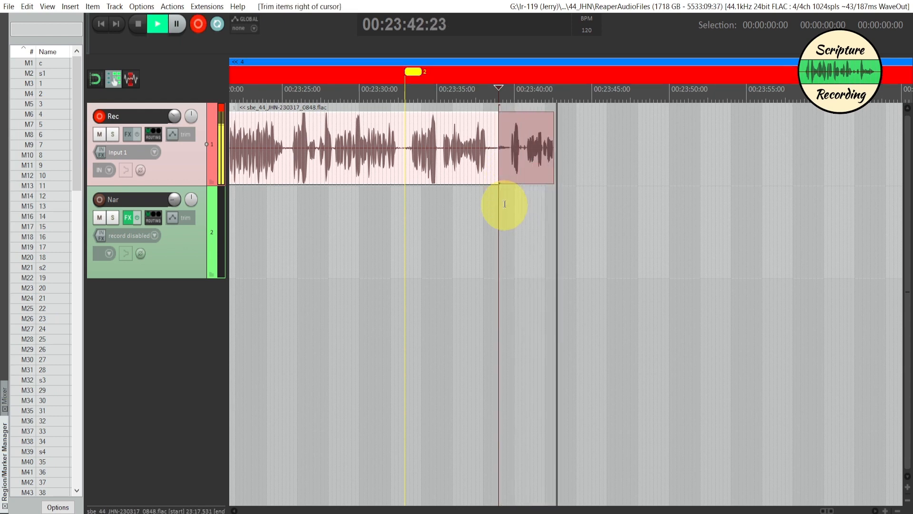
pyautogui.hotkey('ctrl', 'r')
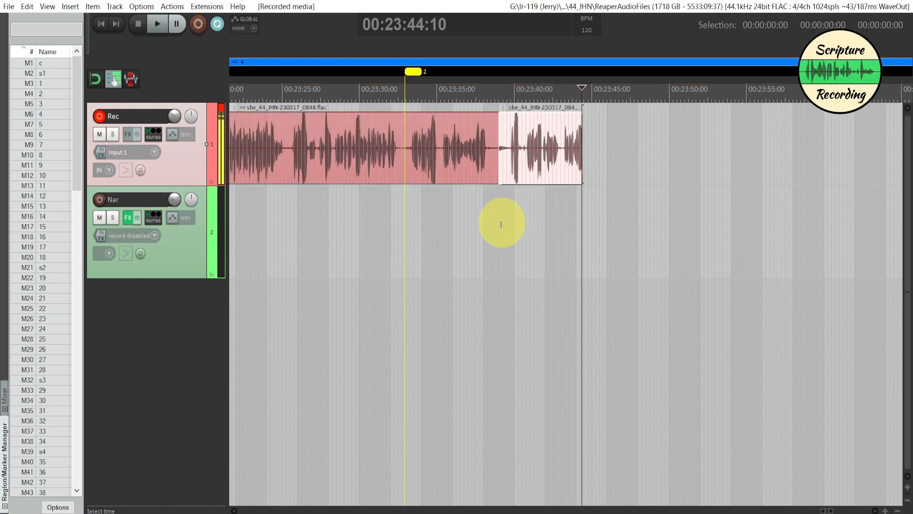
pyautogui.hotkey('ctrl', 'r')
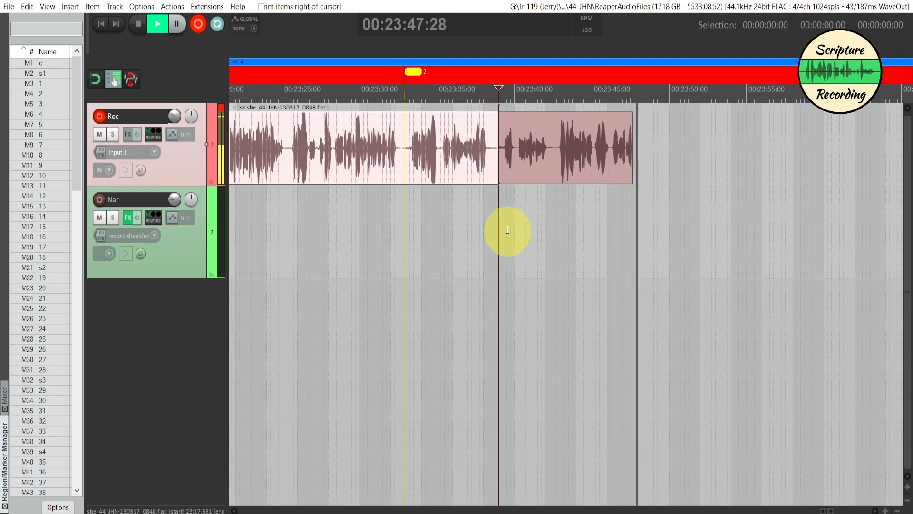
# - Add a marker named 3 at 00:23:48:22 during the recording and stop recording at about 00:23:55:05
pyautogui.hotkey('shift', 'm')
pyautogui.write('3')
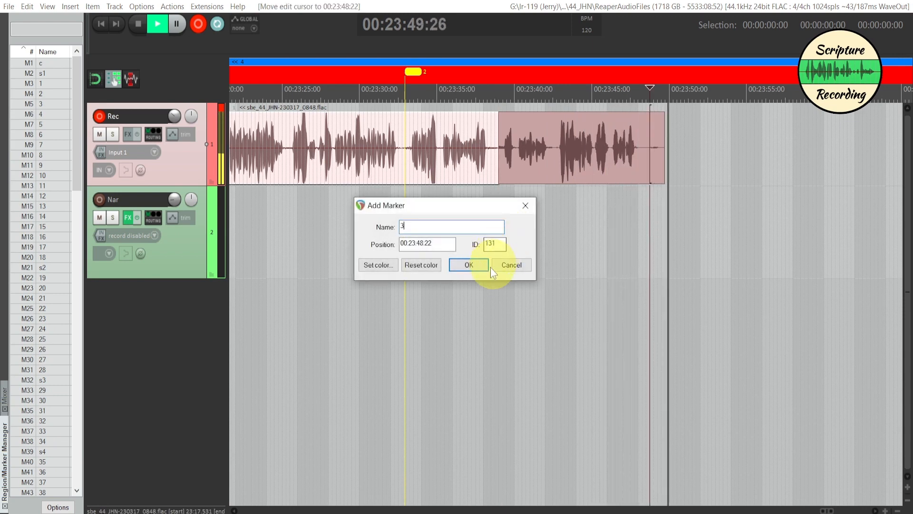
pyautogui.click(478, 265)
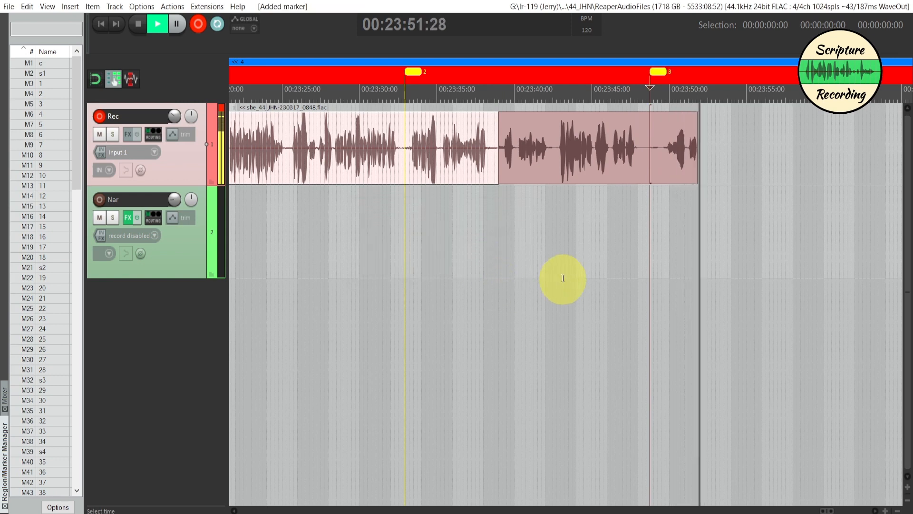
pyautogui.hscroll(4, 563, 278)
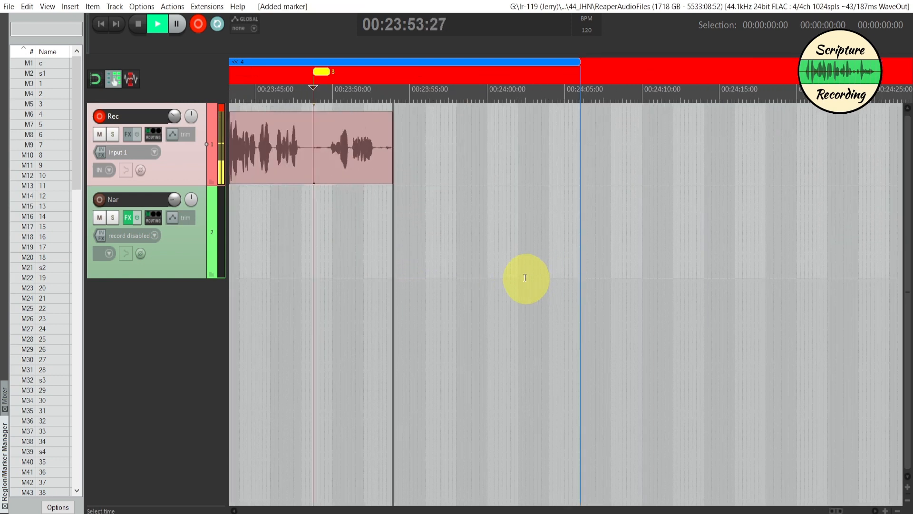
pyautogui.press('space')
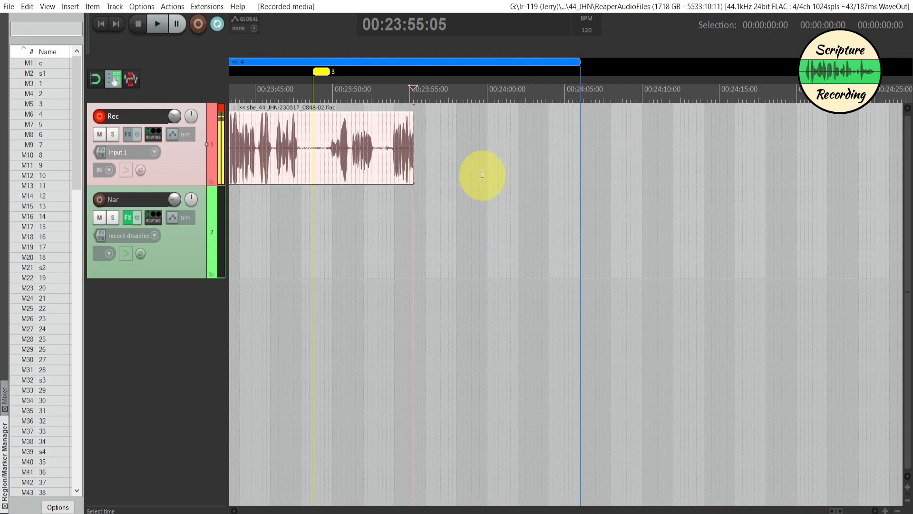
# - Extend the end of the second Rec clip to about 00:23:58 to leave a pause after its speech
pyautogui.click(445, 155)
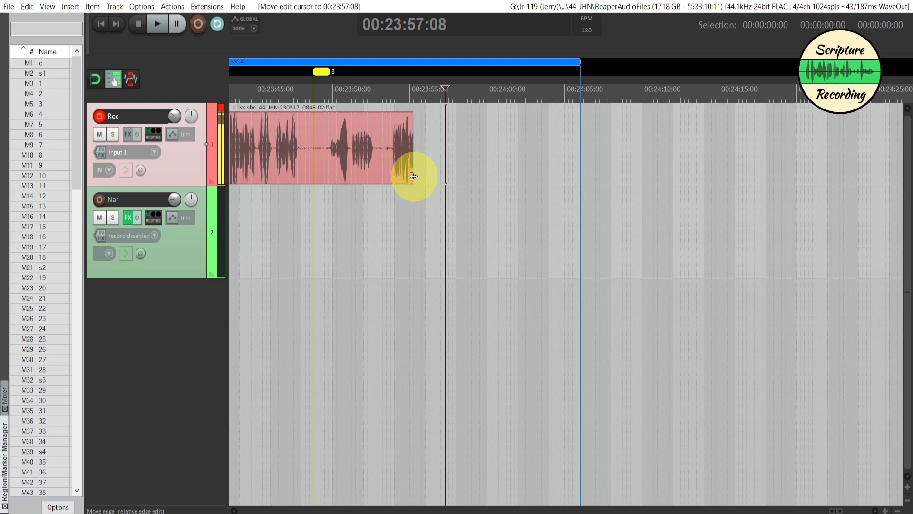
pyautogui.click(447, 157)
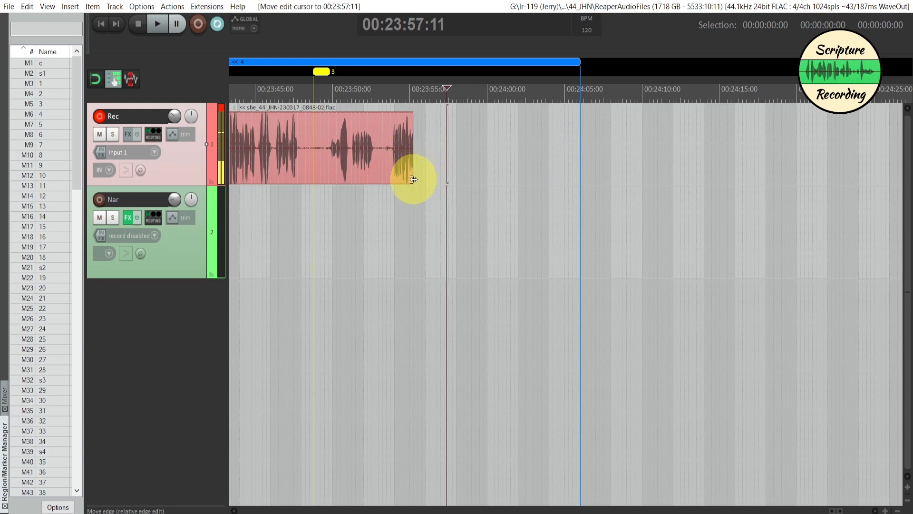
pyautogui.moveTo(413, 179); pyautogui.dragTo(454, 179)
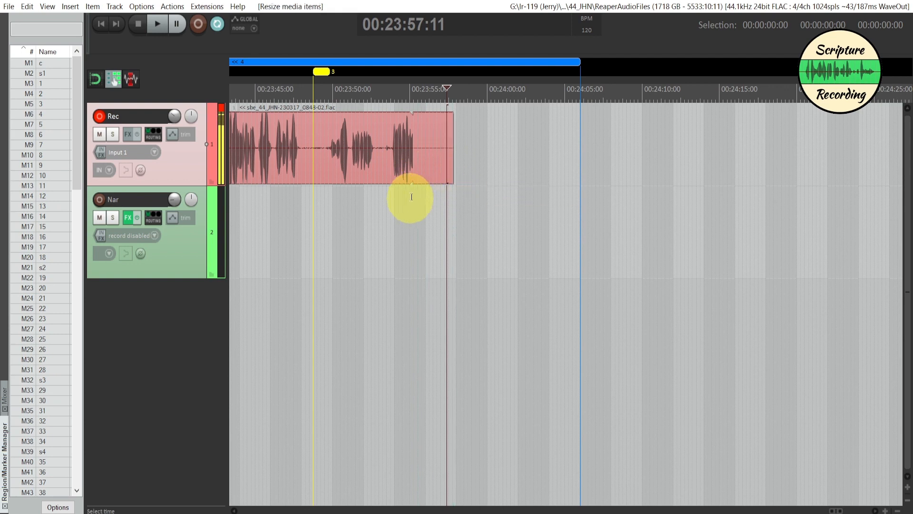
# - Add a marker named s2 at 00:23:56:16, within the pause at the end of the extended Rec clip
pyautogui.click(455, 196)
pyautogui.click(449, 198)
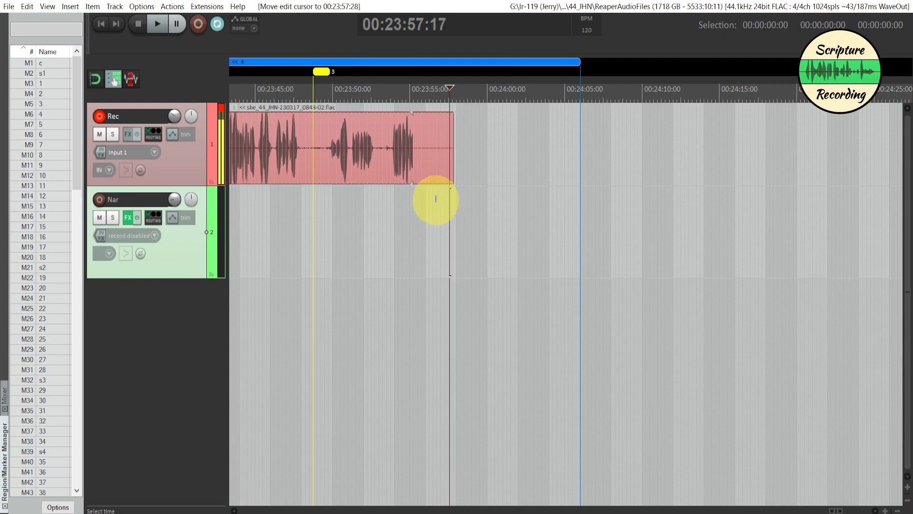
pyautogui.click(434, 199)
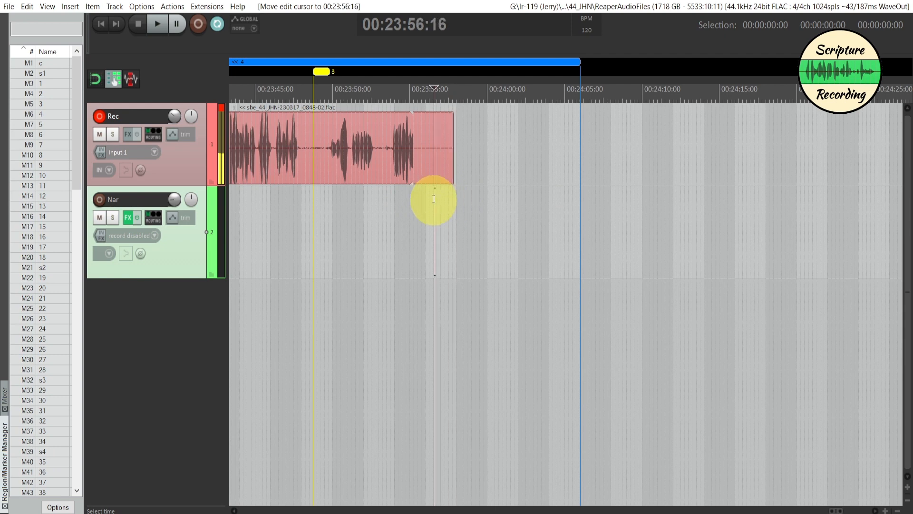
pyautogui.hotkey('shift', 'm')
pyautogui.write('s')
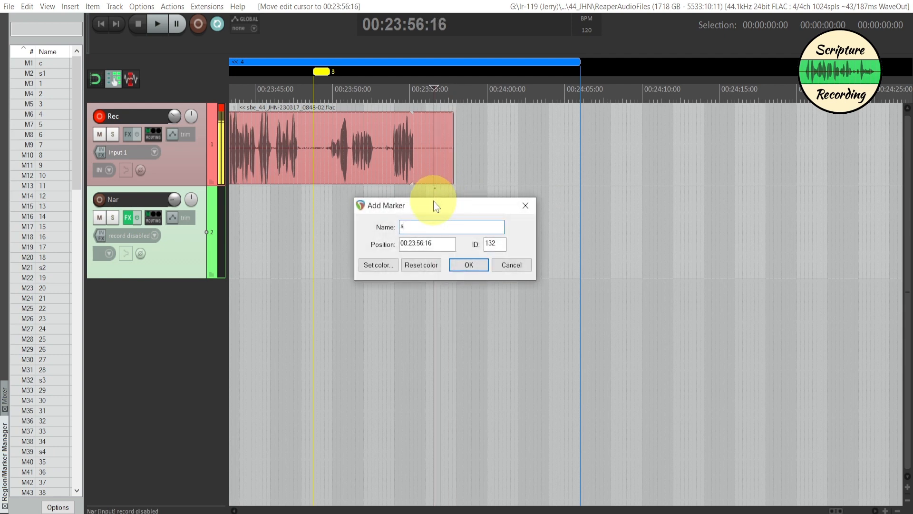
pyautogui.write('2')
pyautogui.click(471, 264)
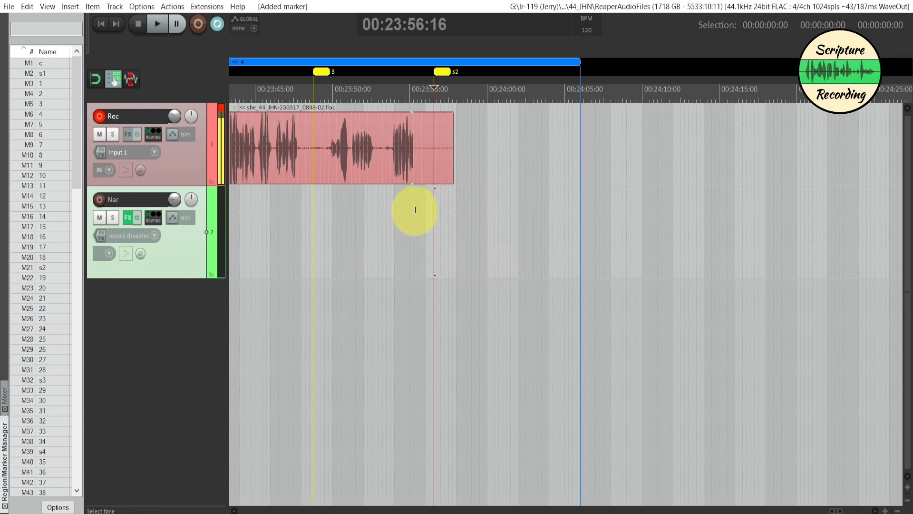
# - Check the pause around marker s2 with a time selection, and record another Rec clip from 00:23:58:03 to about 00:24:07:27
pyautogui.moveTo(414, 210); pyautogui.dragTo(458, 219)
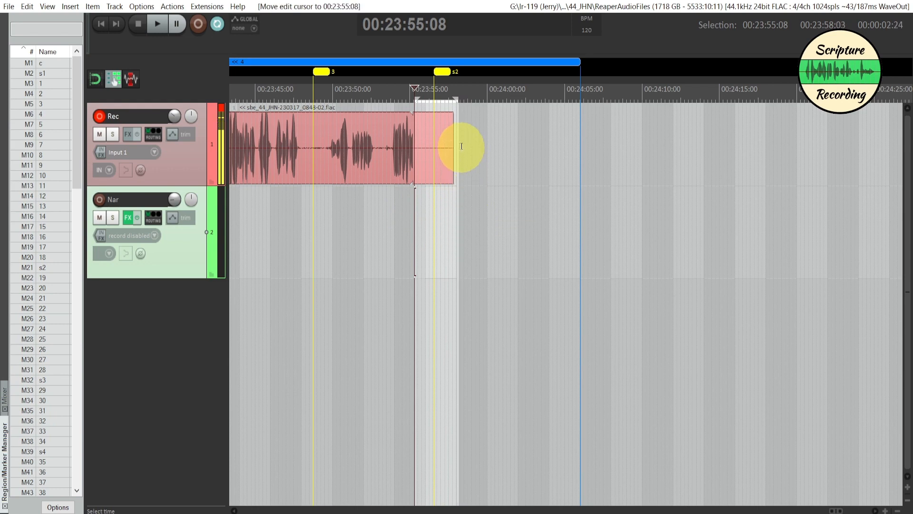
pyautogui.click(459, 146)
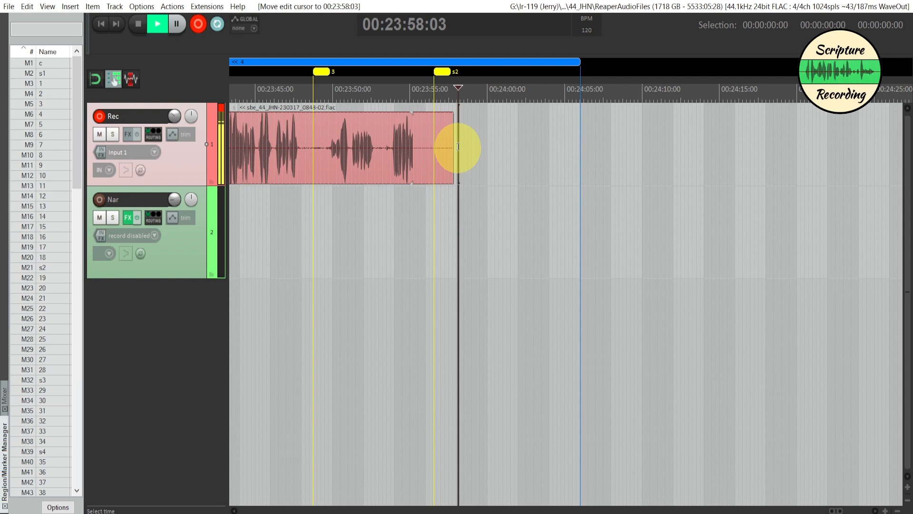
pyautogui.hotkey('ctrl', 'r')
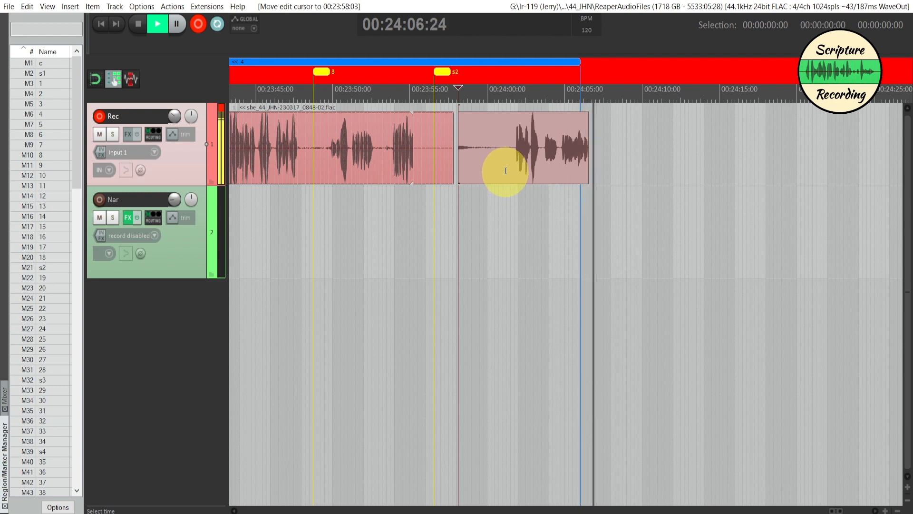
pyautogui.press('space')
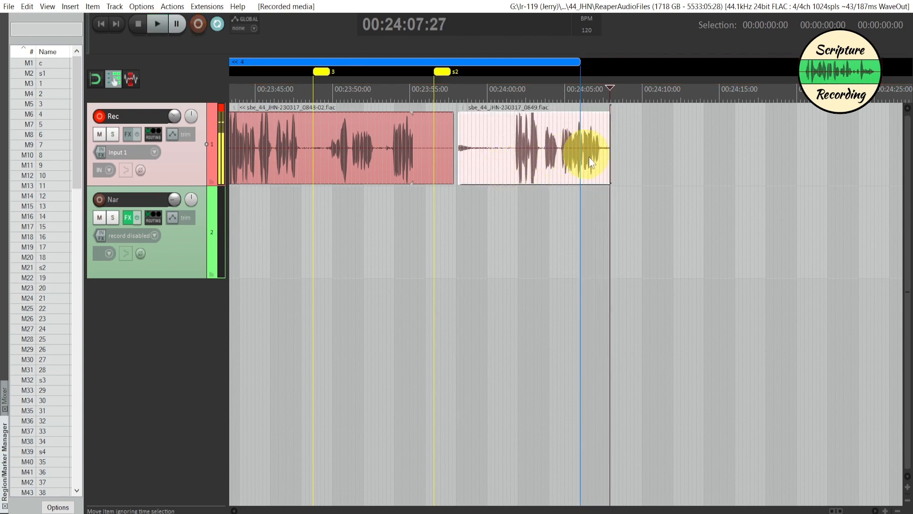
# - Trim the newest clip's opening silence up to 00:24:01:12 with ripple editing and move it to the Nar track at -2.00 dB
pyautogui.click(509, 162)
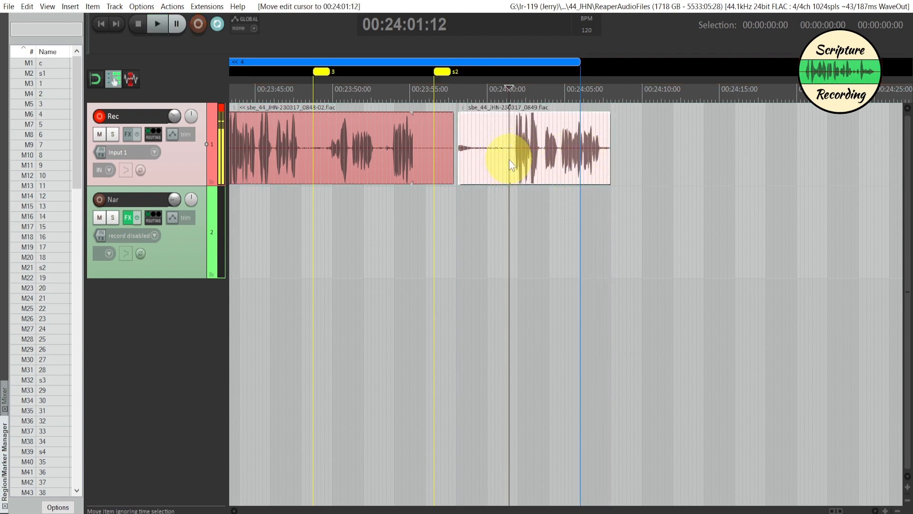
pyautogui.press('s')
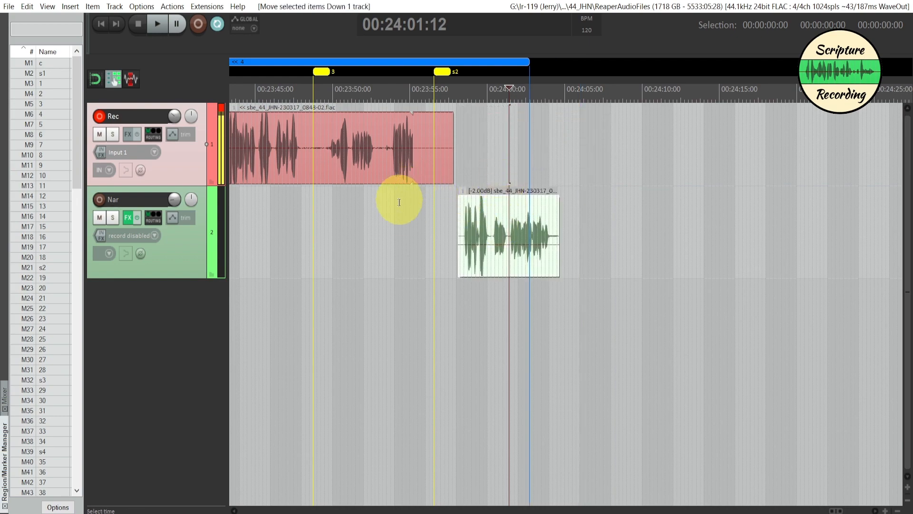
# - Trim the start of the Rec clip after marker 1 up to 00:23:18:18 and move it to the Nar track at -0.93 dB
pyautogui.hscroll(-7, 399, 202)
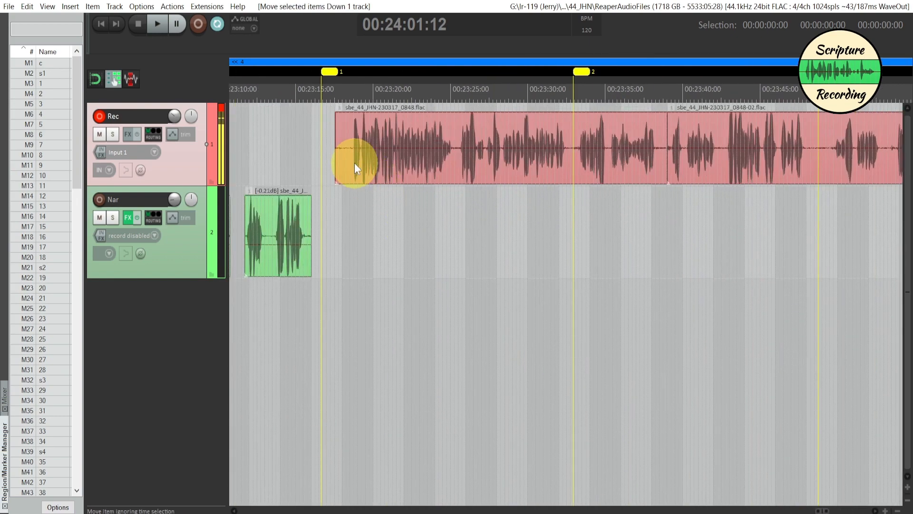
pyautogui.click(352, 159)
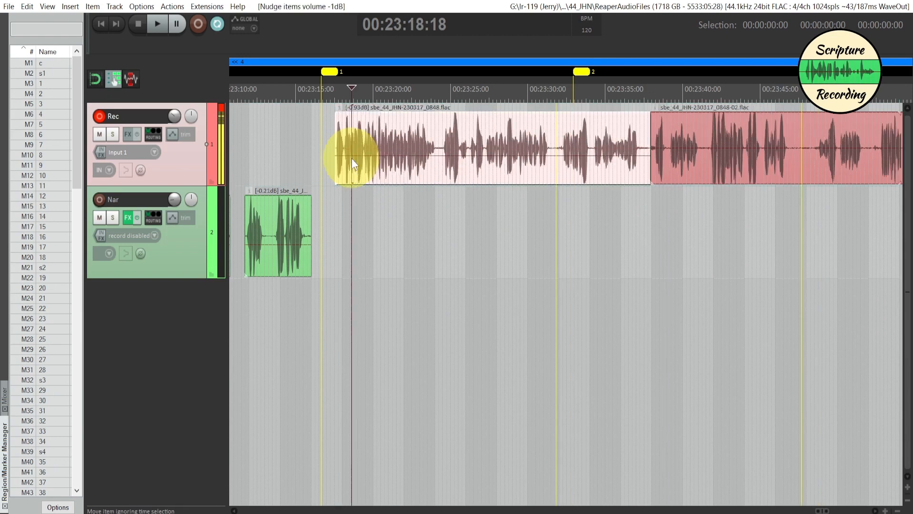
pyautogui.hotkey('ctrl', 'Down')
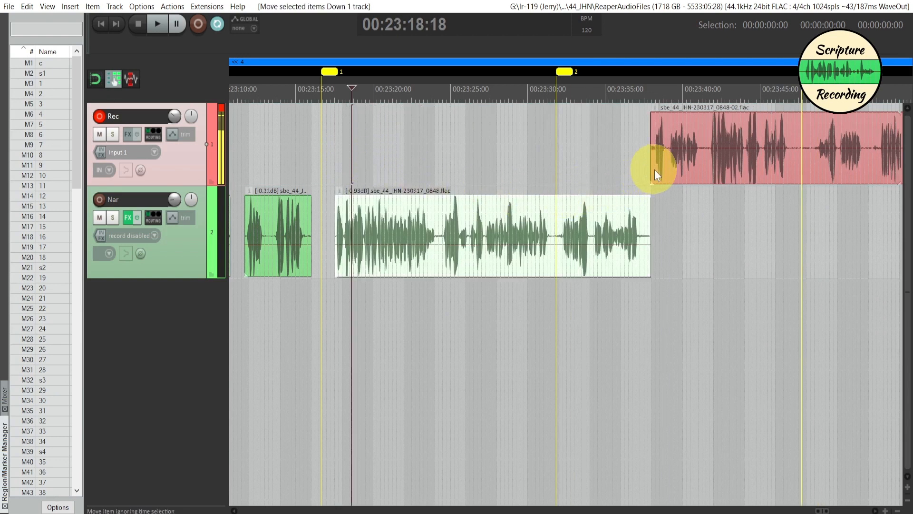
# - Trim the start of the remaining Rec clip up to 00:23:41:18 and move it down to the Nar track at -1.92 dB
pyautogui.click(707, 158)
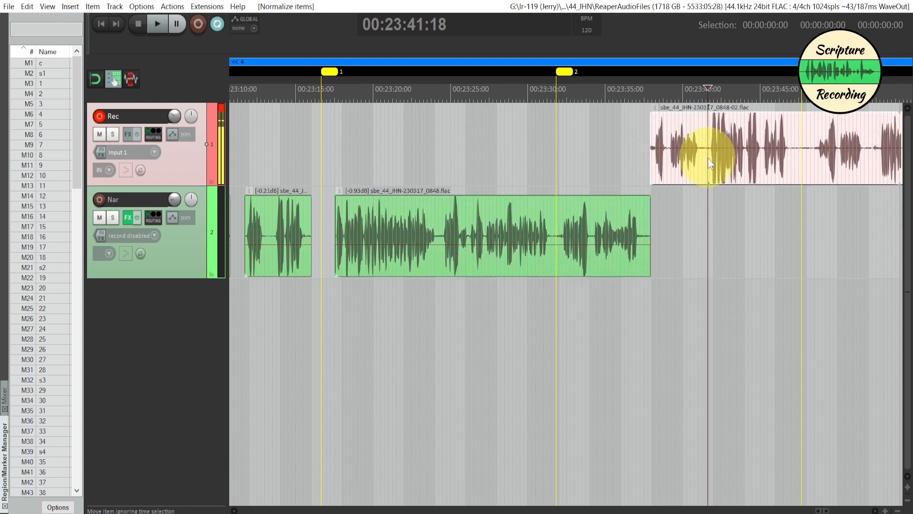
pyautogui.hotkey('ctrl', 'Down')
pyautogui.hscroll(3, 703, 271)
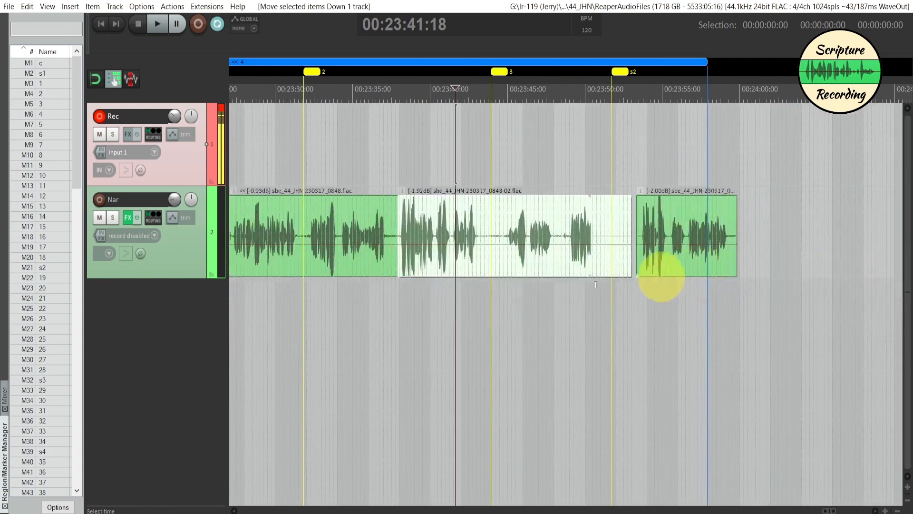
# - Shorten region 4 so that it ends about three seconds after marker s2, at about 00:23:54
pyautogui.scroll(2, 603, 334)
pyautogui.scroll(-6, 614, 332)
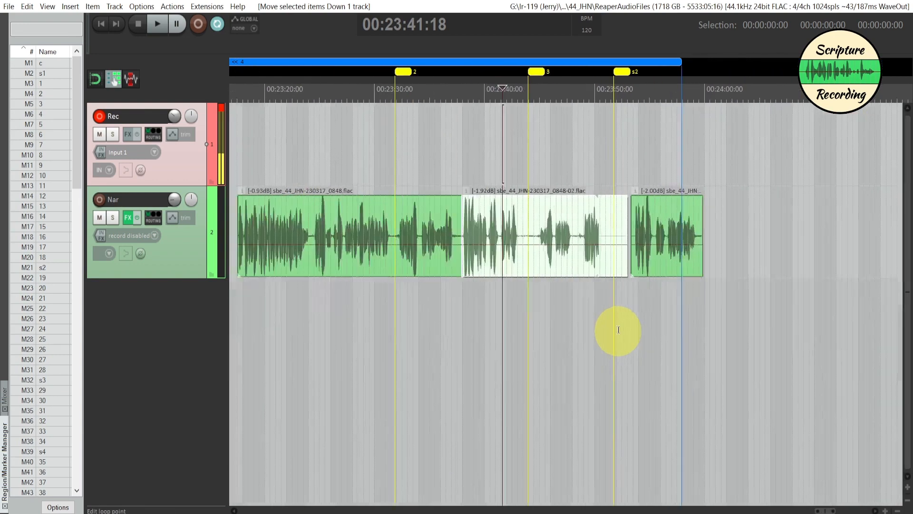
pyautogui.scroll(-2, 619, 329)
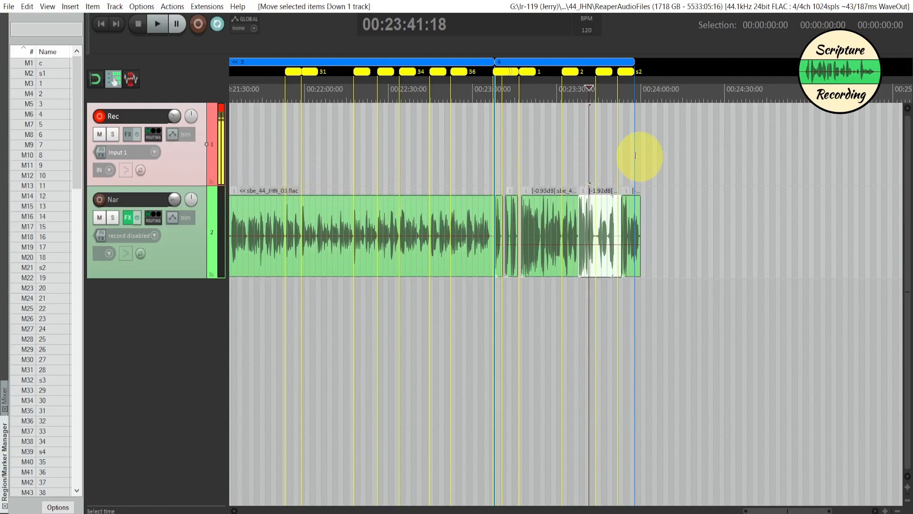
pyautogui.hscroll(2, 527, 305)
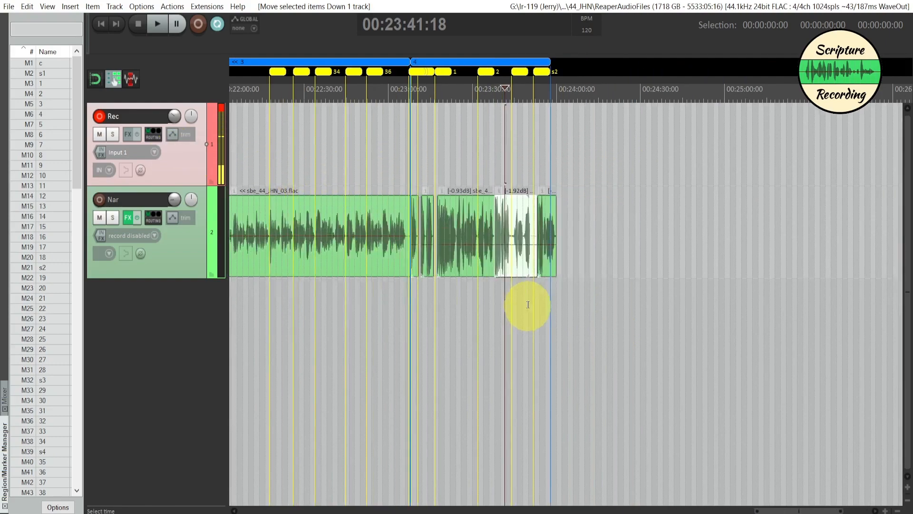
pyautogui.hscroll(-3, 528, 304)
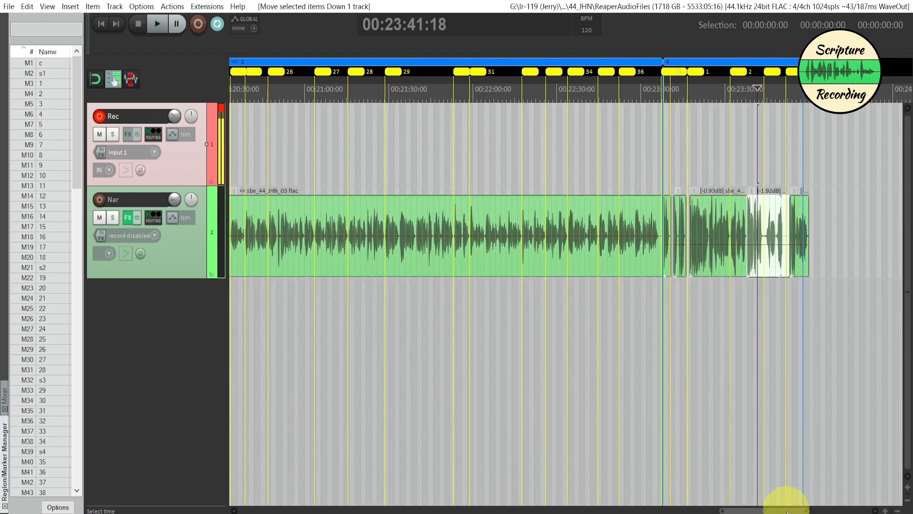
pyautogui.moveTo(790, 510); pyautogui.dragTo(818, 505)
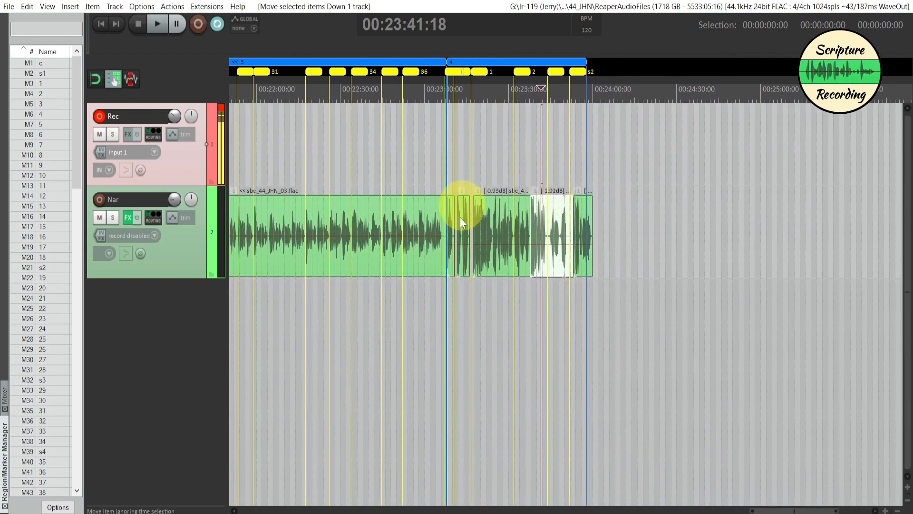
pyautogui.scroll(4, 633, 245)
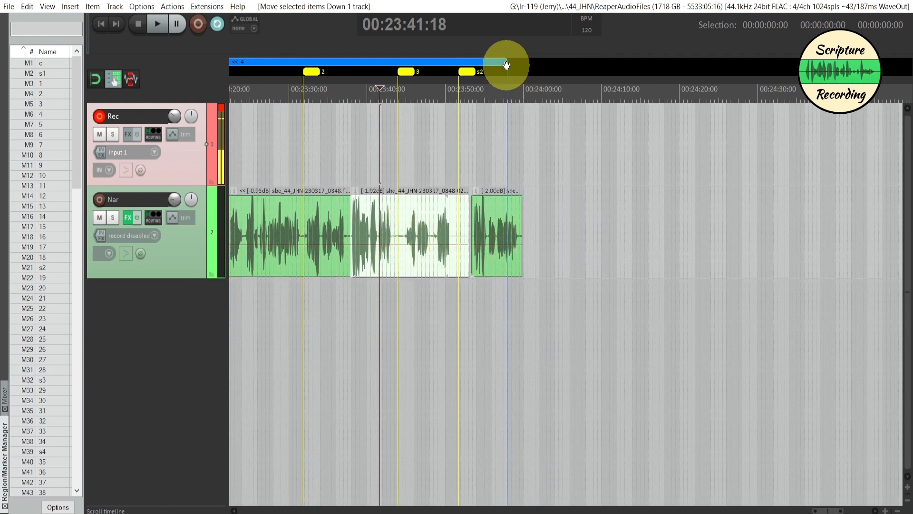
pyautogui.moveTo(505, 62)
pyautogui.mouseDown()
pyautogui.moveTo(524, 66)
pyautogui.moveTo(475, 66)
pyautogui.moveTo(481, 63)
pyautogui.mouseUp()
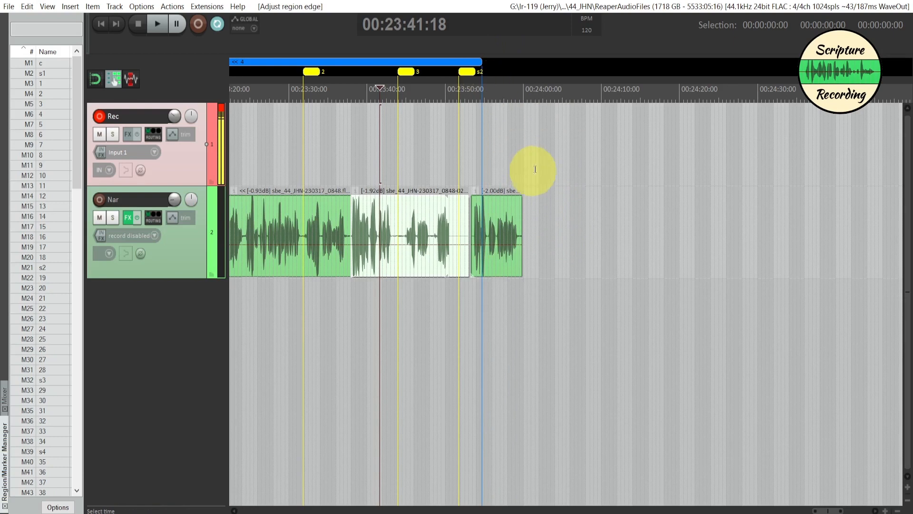
# - Add a marker named 4 at 00:23:59:28, the end of the last Nar clip
pyautogui.click(522, 169)
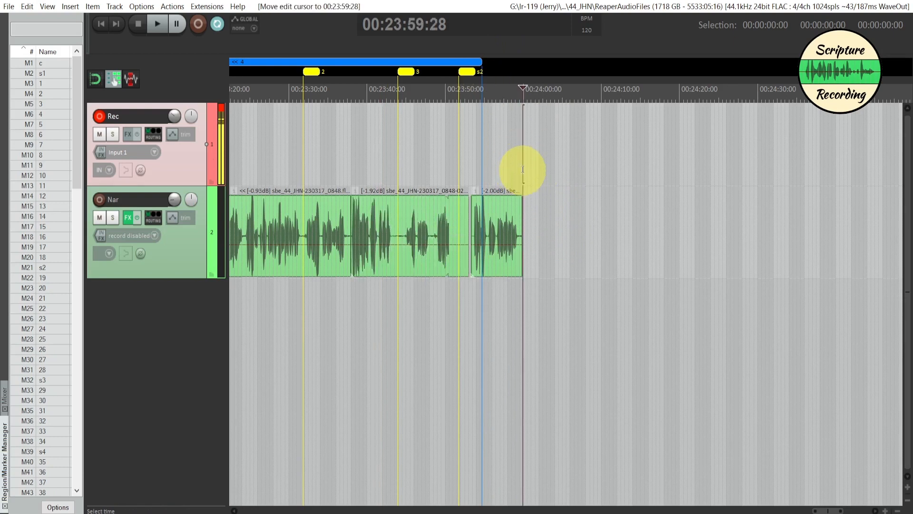
pyautogui.hotkey('shift', 'm')
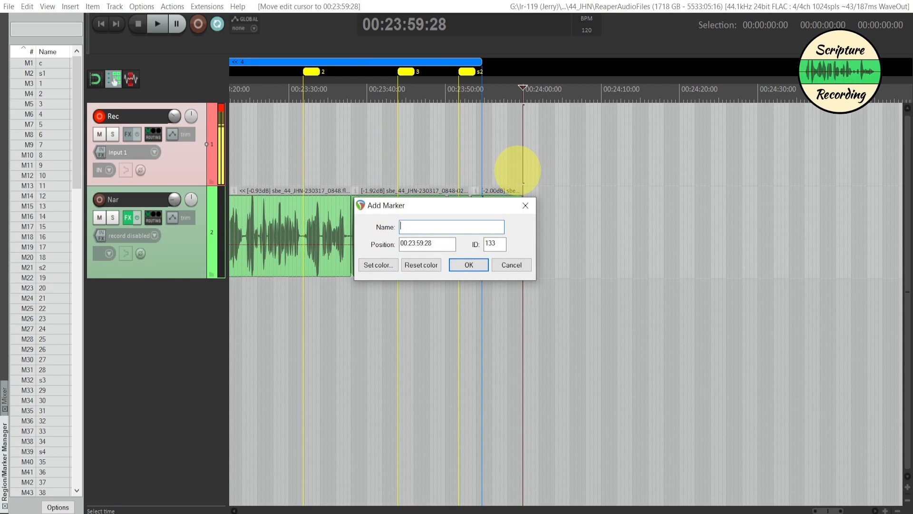
pyautogui.write('4')
pyautogui.click(468, 265)
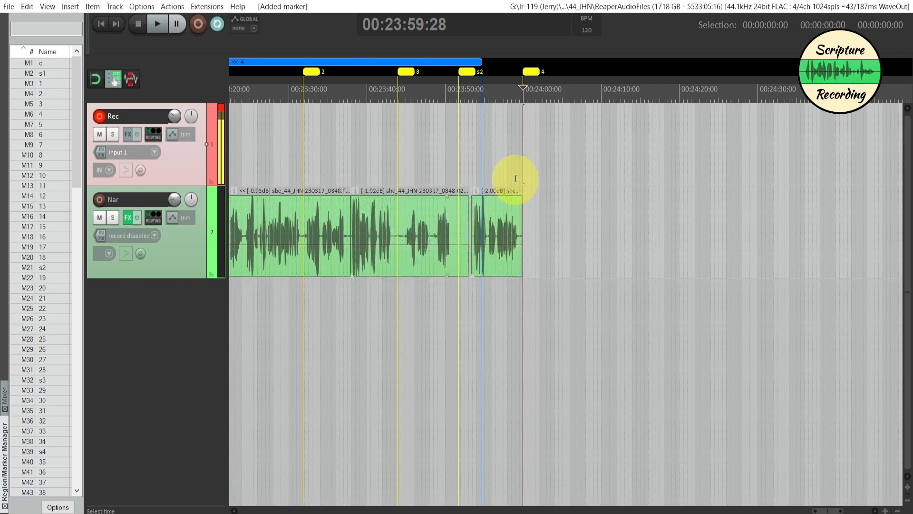
# - Measure a pause of about two seconds after marker 4 and record a Rec clip from 00:24:01:28 to 00:24:20:00
pyautogui.moveTo(526, 176)
pyautogui.mouseDown()
pyautogui.moveTo(560, 176)
pyautogui.moveTo(539, 188)
pyautogui.mouseUp()
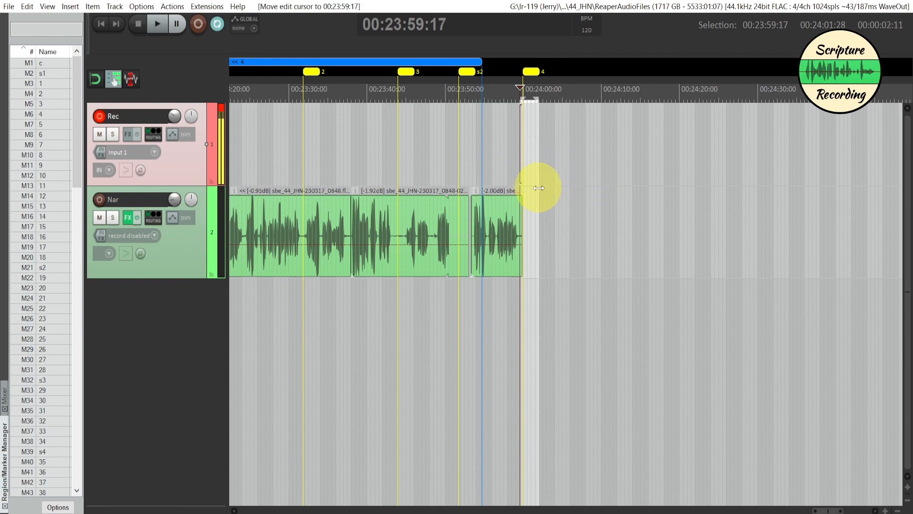
pyautogui.click(539, 187)
pyautogui.hotkey('ctrl', 'r')
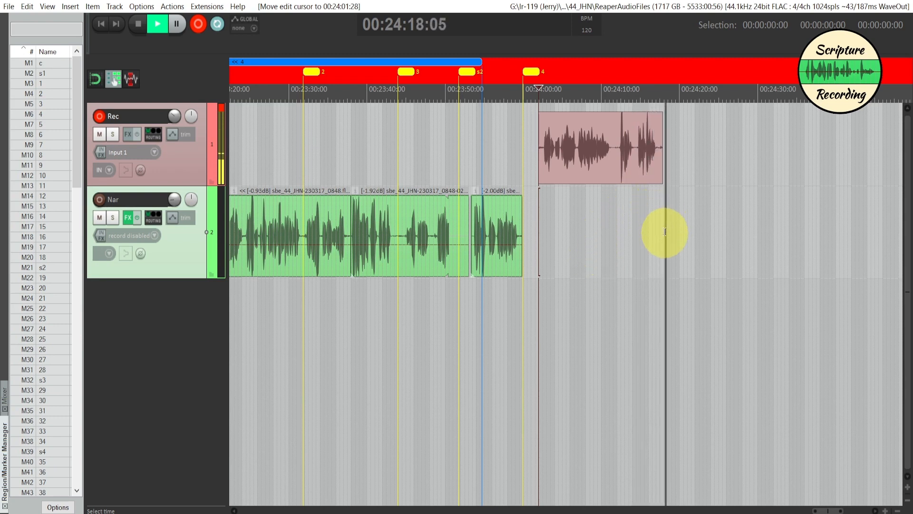
pyautogui.press('space')
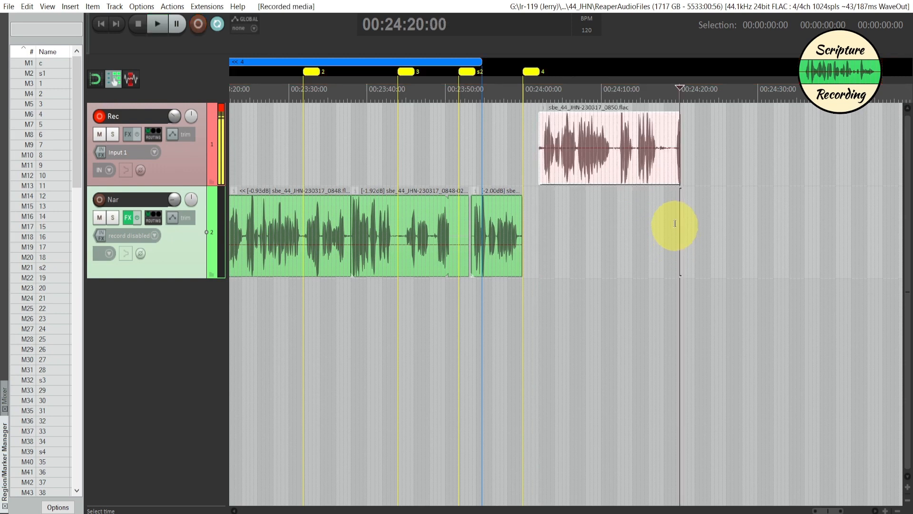
# - Trim the new Rec clip's end to about 00:24:19:07 and add a marker named end at 00:24:19:01
pyautogui.click(675, 176)
pyautogui.moveTo(675, 179); pyautogui.dragTo(673, 182)
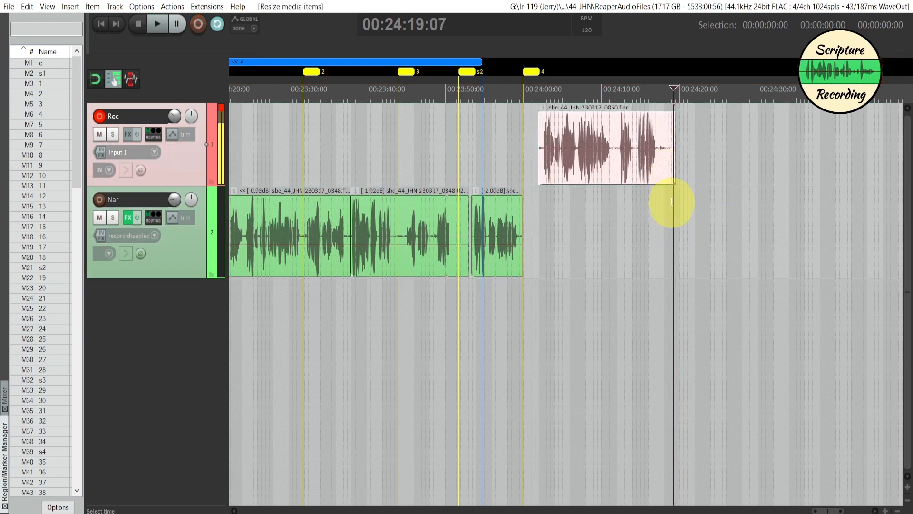
pyautogui.click(672, 202)
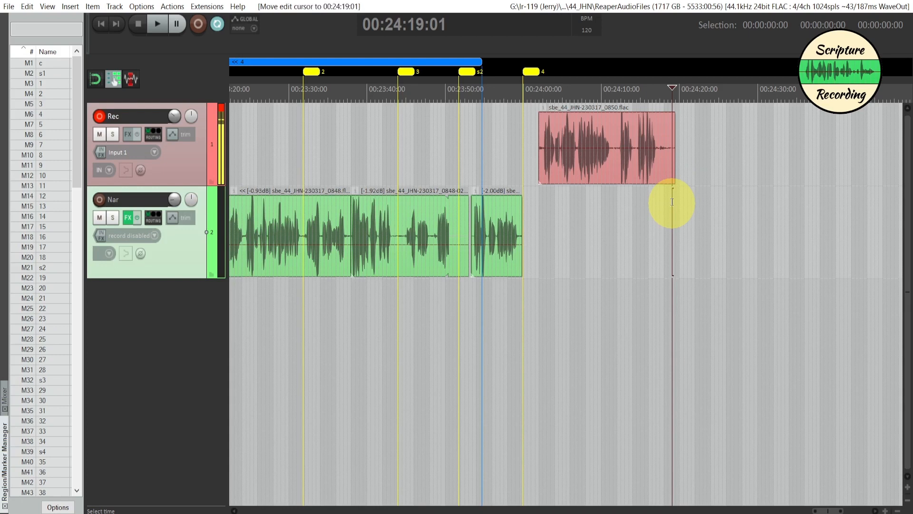
pyautogui.hotkey('shift', 'm')
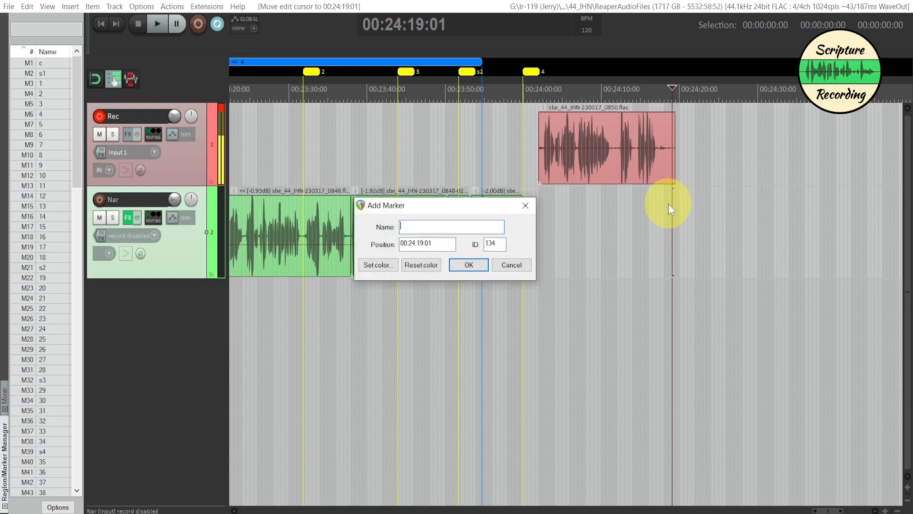
pyautogui.press('Return')
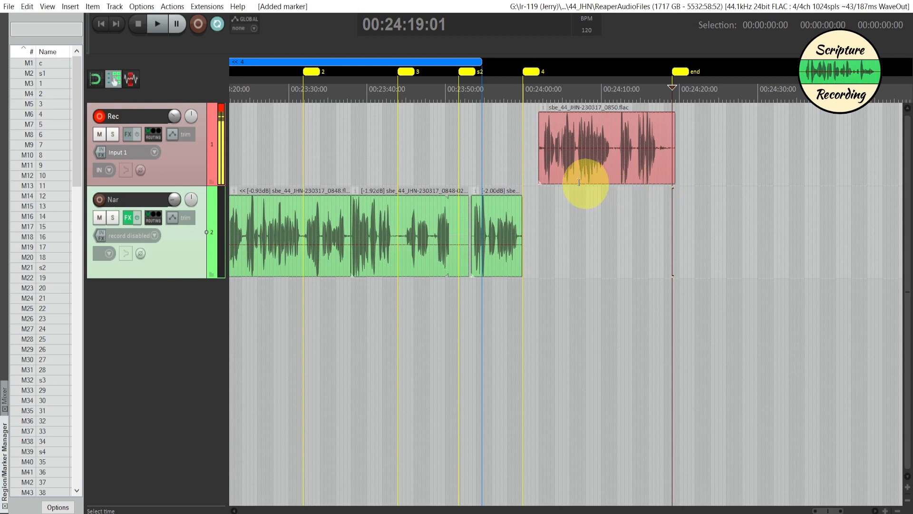
# - Trim the new clip's opening silence up to 00:24:02:15 with ripple editing and move it to the Nar track at -2.00 dB
pyautogui.click(543, 165)
pyautogui.press('KP_2')
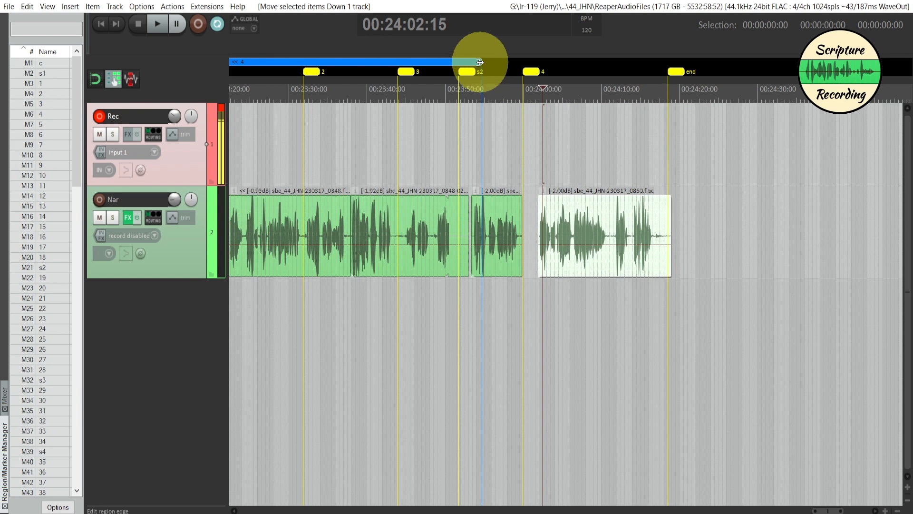
# - Extend region 4 so that it ends at the end marker after the last Nar clip
pyautogui.moveTo(481, 61)
pyautogui.mouseDown()
pyautogui.moveTo(680, 73)
pyautogui.moveTo(669, 81)
pyautogui.mouseUp()
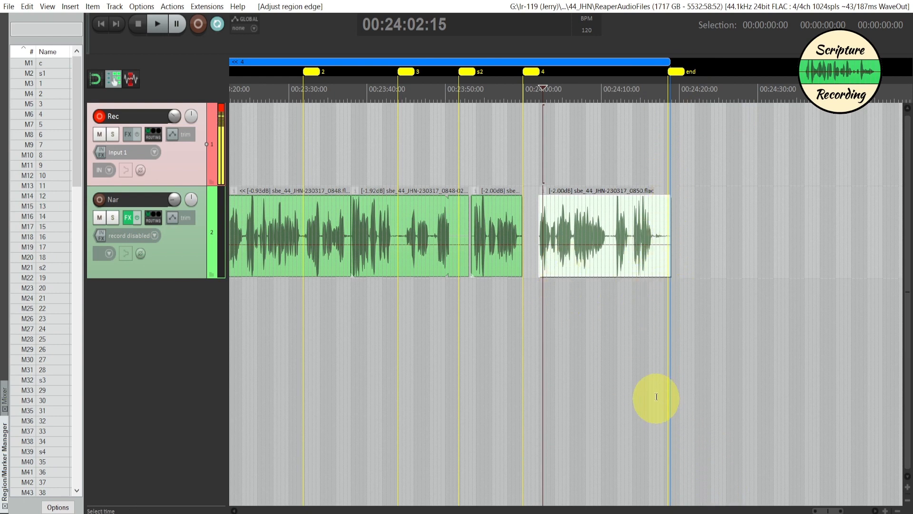
pyautogui.scroll(-4, 654, 388)
pyautogui.scroll(-3, 655, 388)
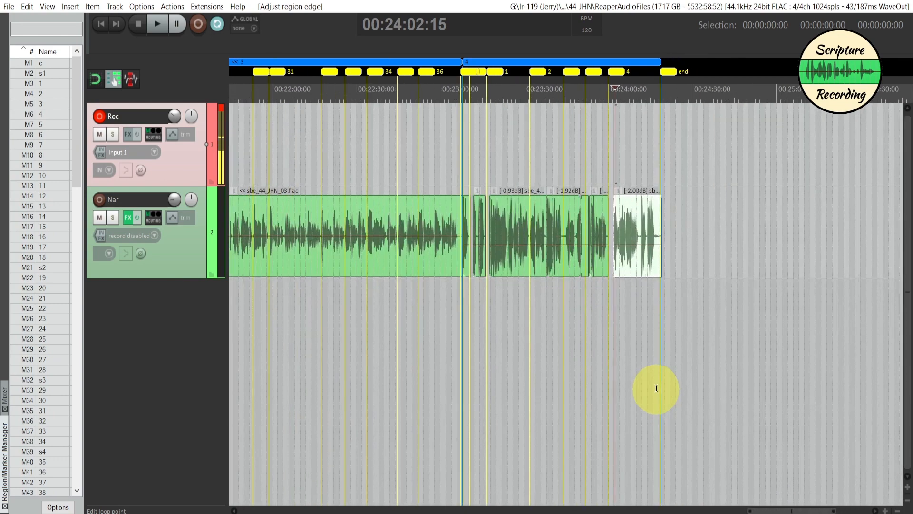
pyautogui.scroll(1, 655, 387)
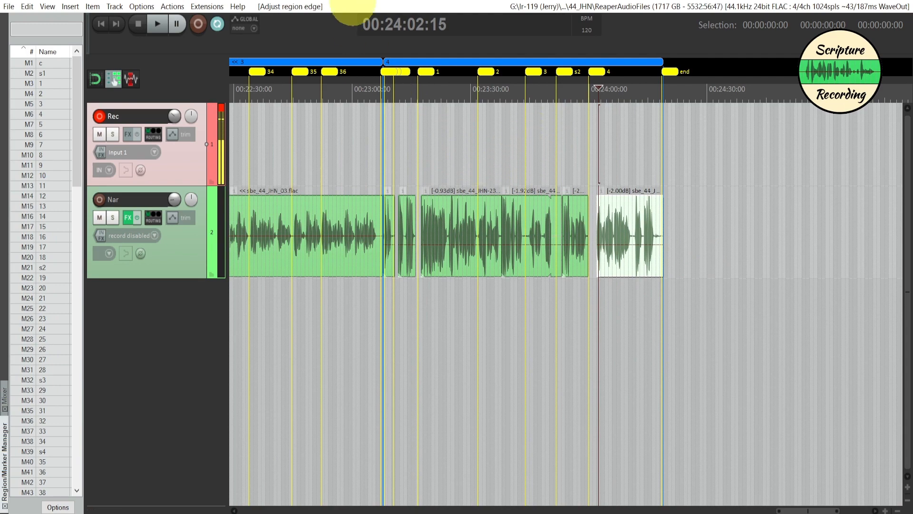
# - Renumber the markers and regions in timeline order and check the numbering through the newest chapter's end marker
pyautogui.click(468, 321)
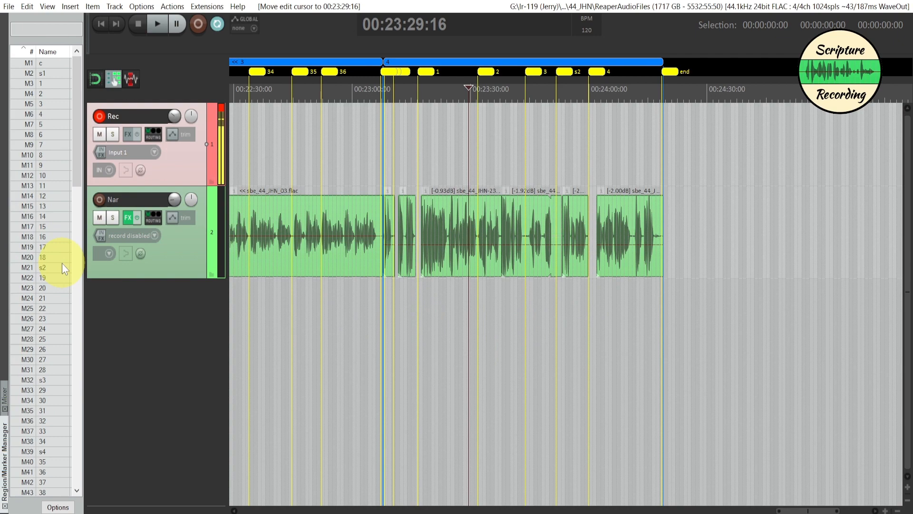
pyautogui.rightClick(56, 278)
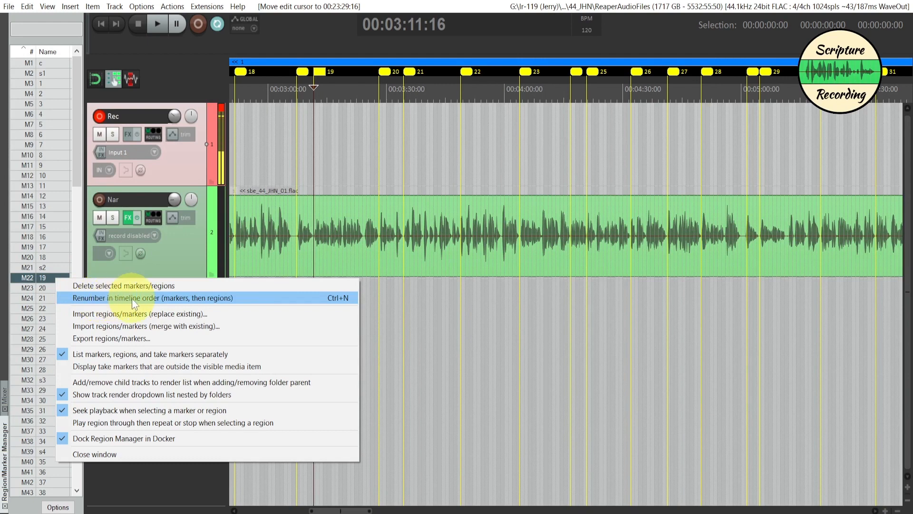
pyautogui.click(252, 298)
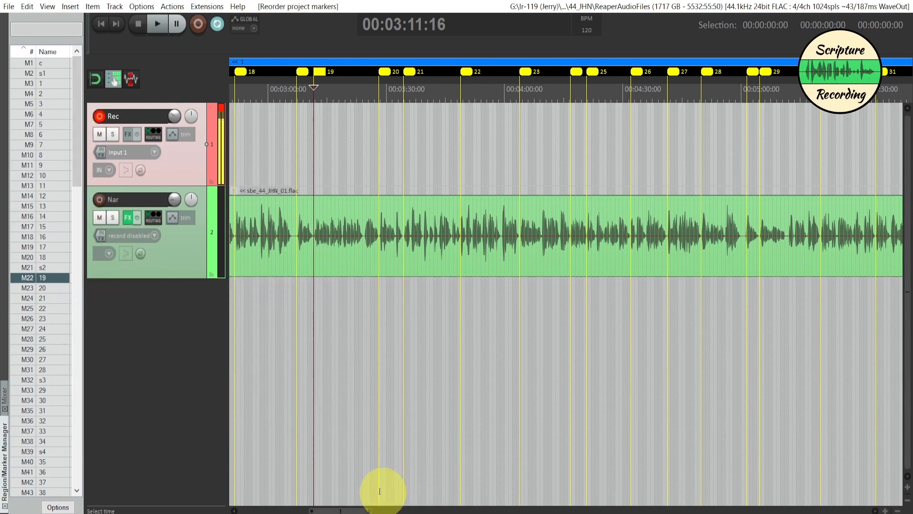
pyautogui.moveTo(361, 510); pyautogui.dragTo(802, 416)
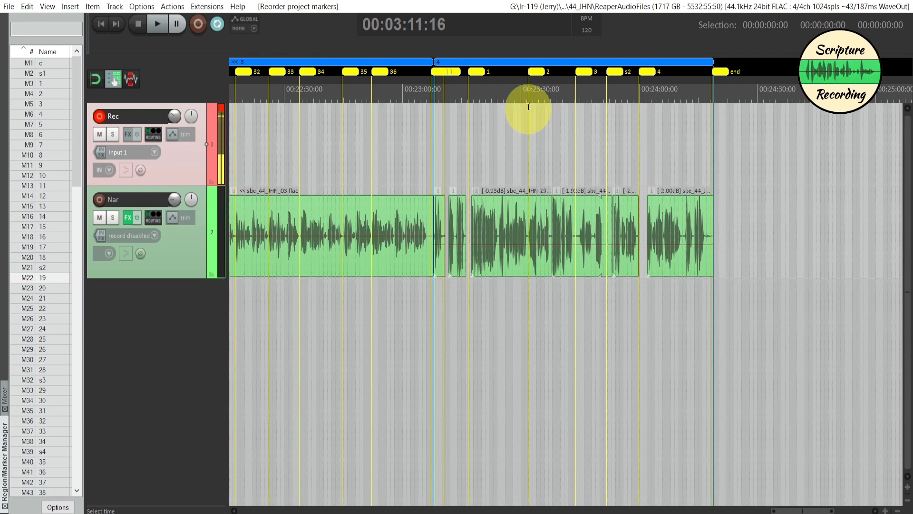
pyautogui.moveTo(75, 161)
pyautogui.mouseDown()
pyautogui.moveTo(85, 440)
pyautogui.moveTo(72, 472)
pyautogui.mouseUp()
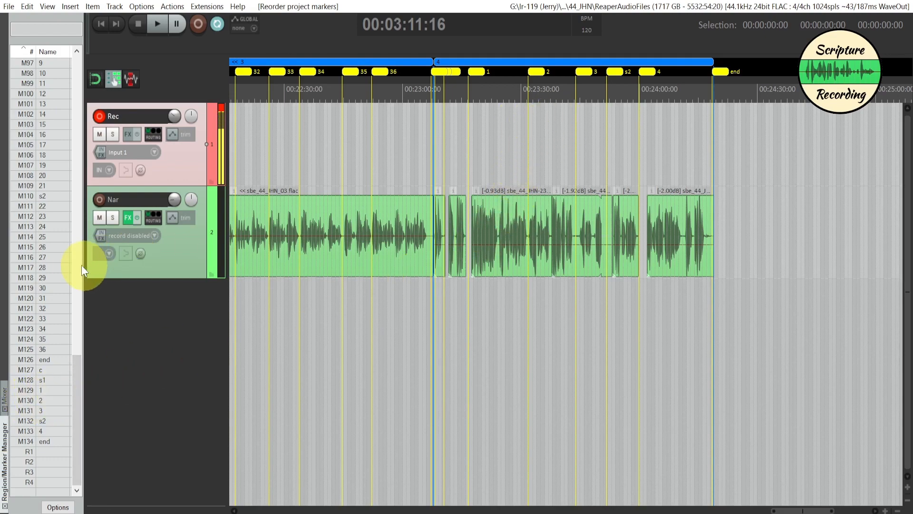
pyautogui.rightClick(58, 265)
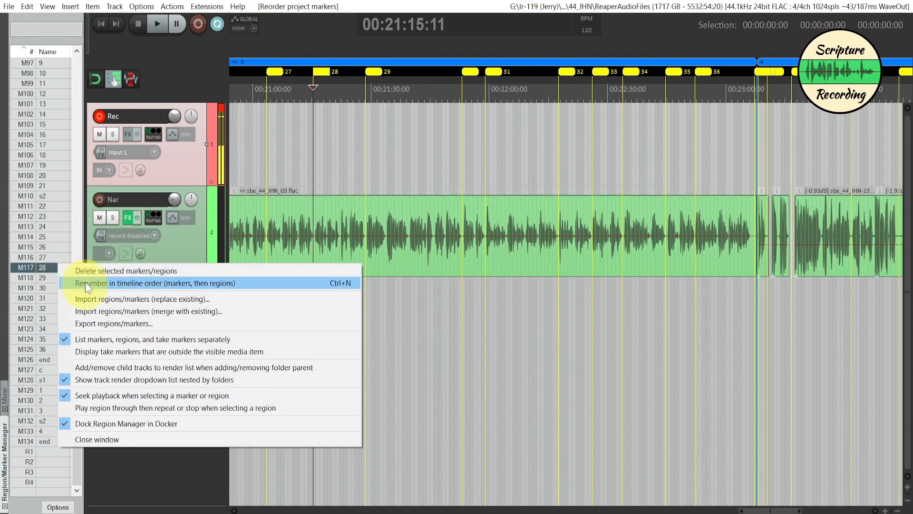
pyautogui.click(86, 284)
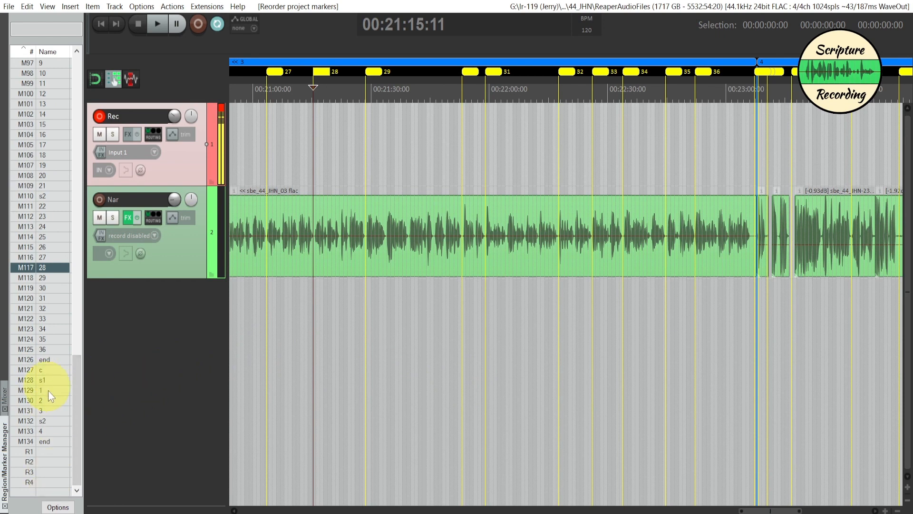
# - Check marker navigation from the marker list by jumping to end marker M126, verse marker 51 (M57) and section marker s5 (M48)
pyautogui.click(47, 361)
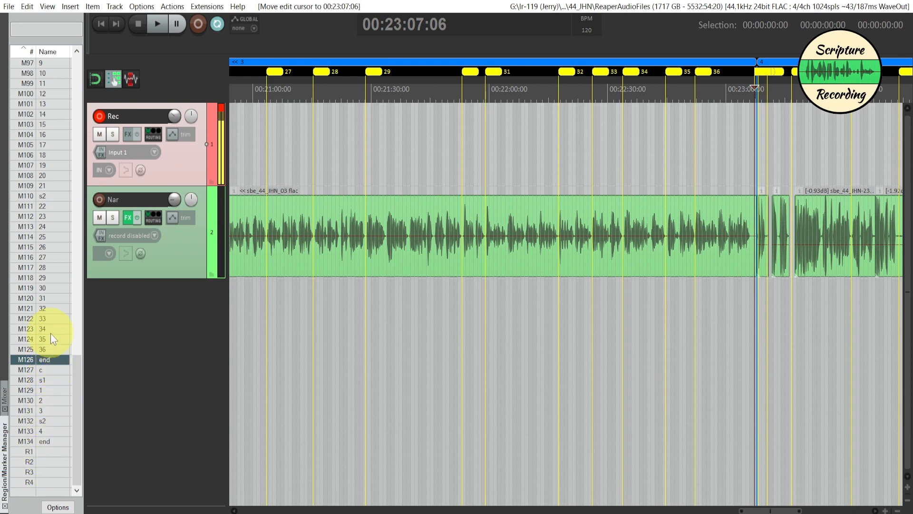
pyautogui.scroll(3, 62, 248)
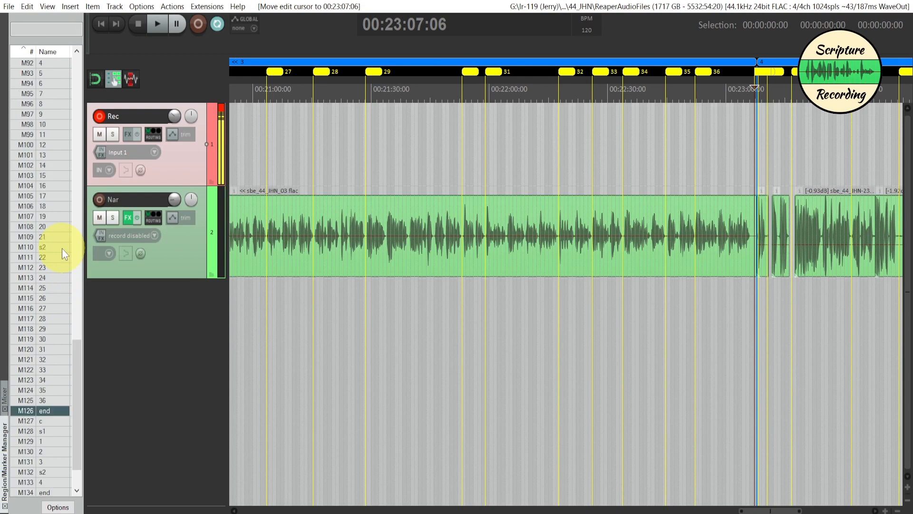
pyautogui.scroll(4, 62, 248)
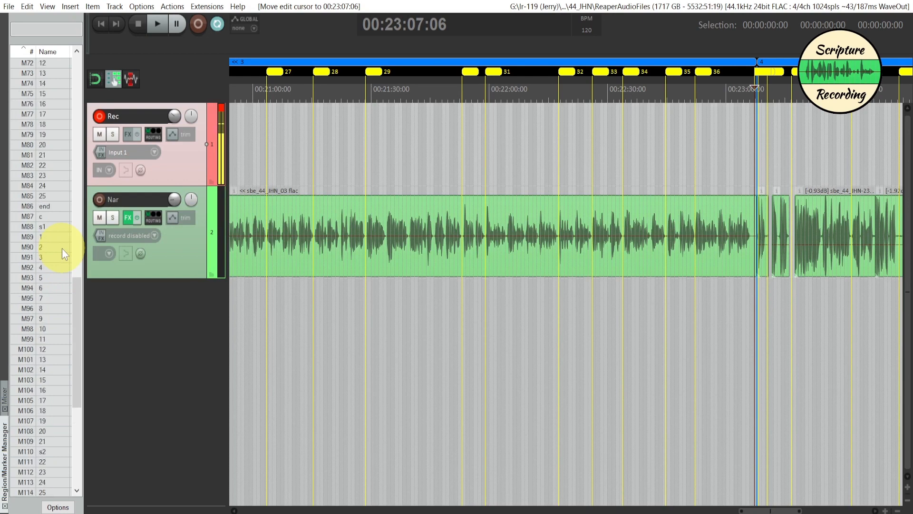
pyautogui.scroll(1, 63, 255)
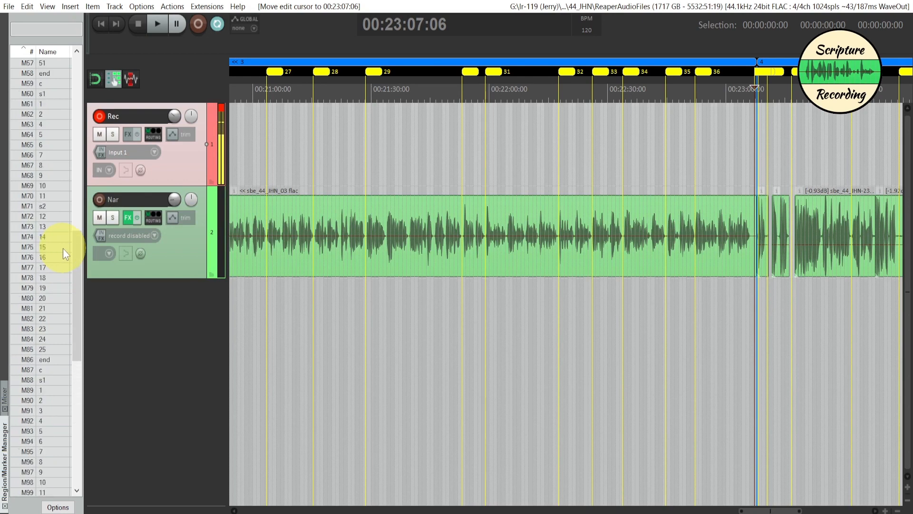
pyautogui.scroll(4, 62, 248)
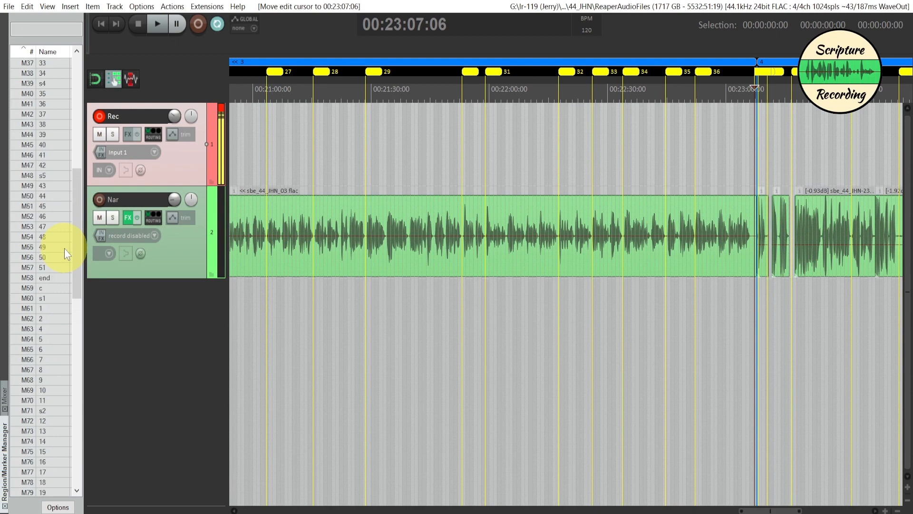
pyautogui.click(49, 268)
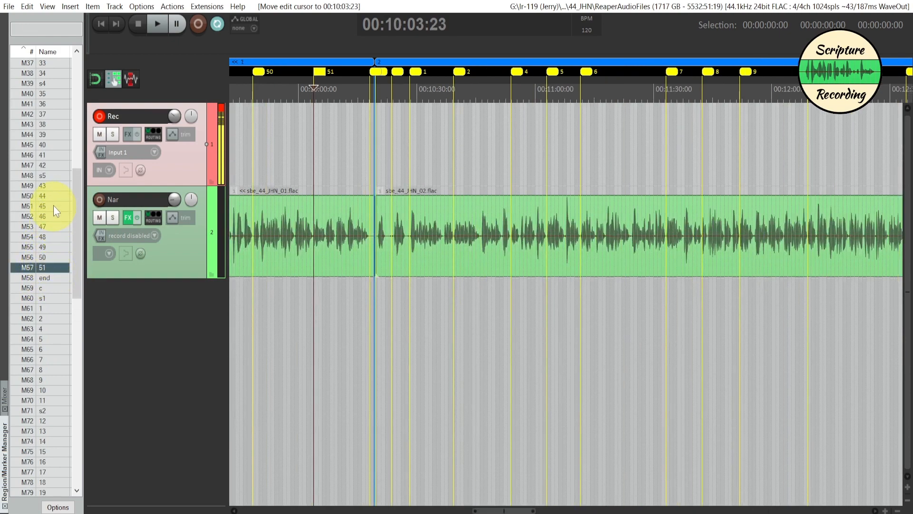
pyautogui.click(53, 175)
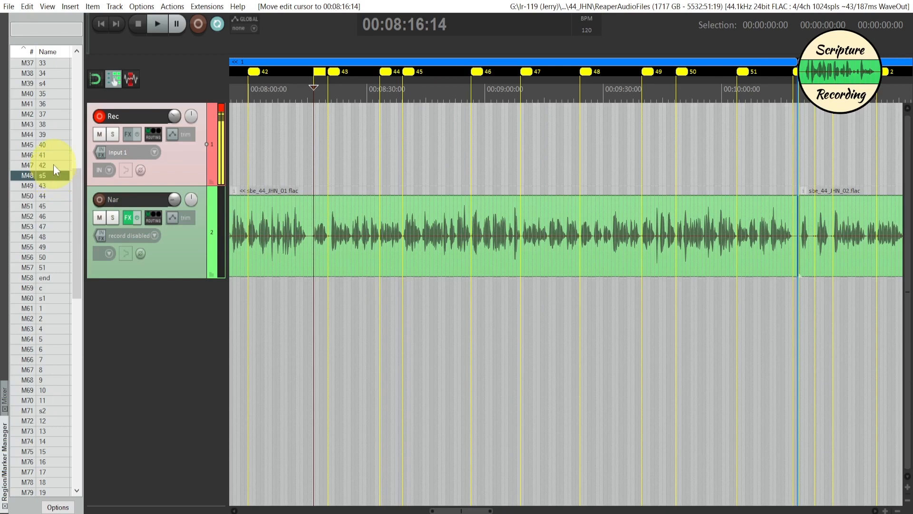
# - Check marker navigation by jumping to section marker s3 (M32), chapter marker c (M1), section marker s2 (M21) and end marker M126
pyautogui.scroll(3, 54, 164)
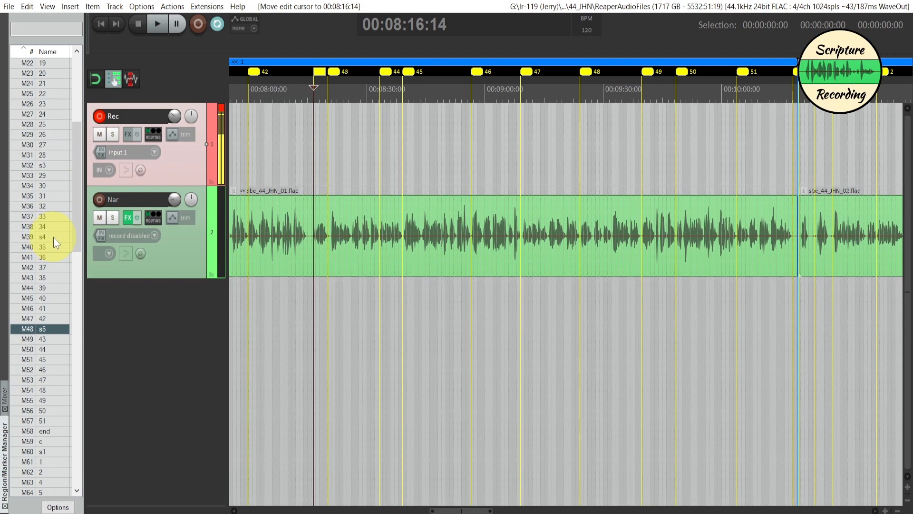
pyautogui.click(58, 167)
pyautogui.scroll(7, 58, 167)
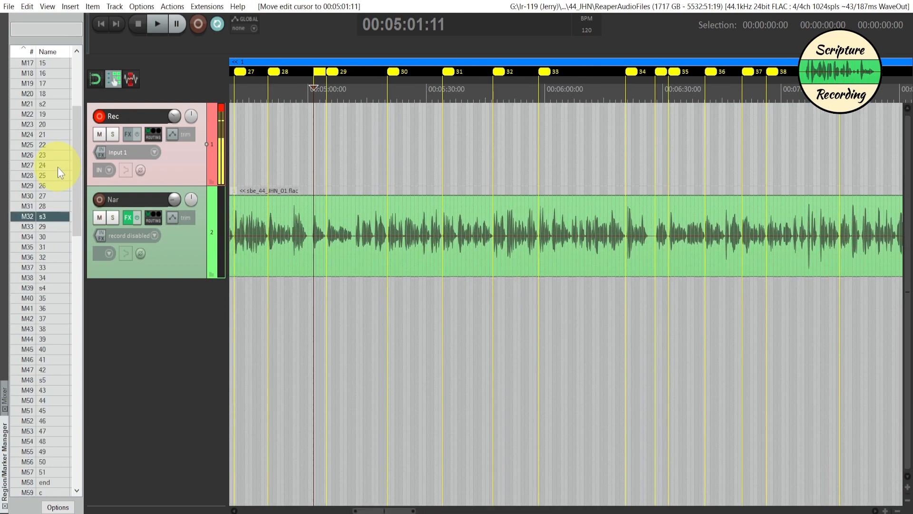
pyautogui.scroll(1, 56, 226)
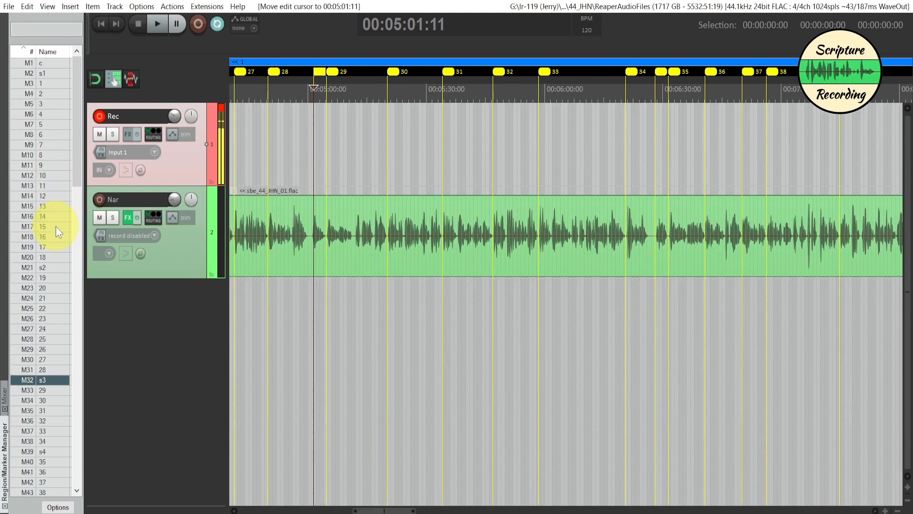
pyautogui.click(52, 267)
pyautogui.click(59, 64)
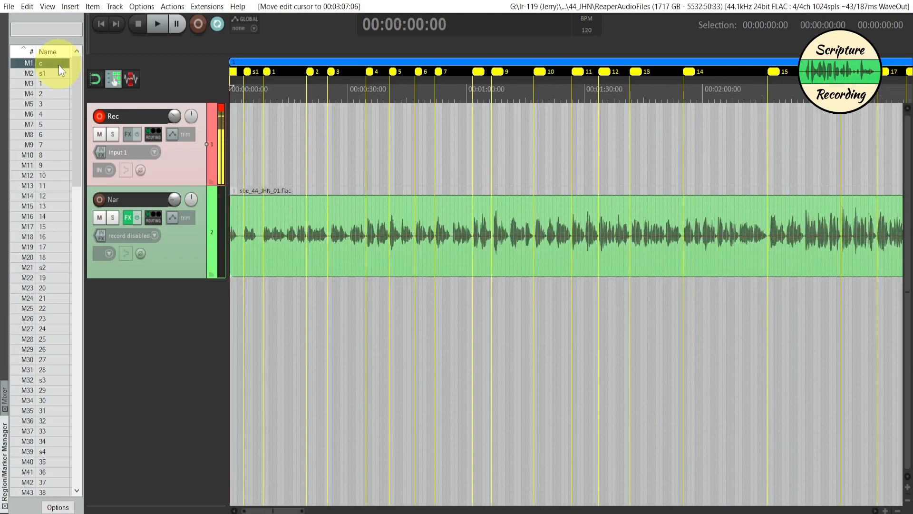
pyautogui.click(53, 269)
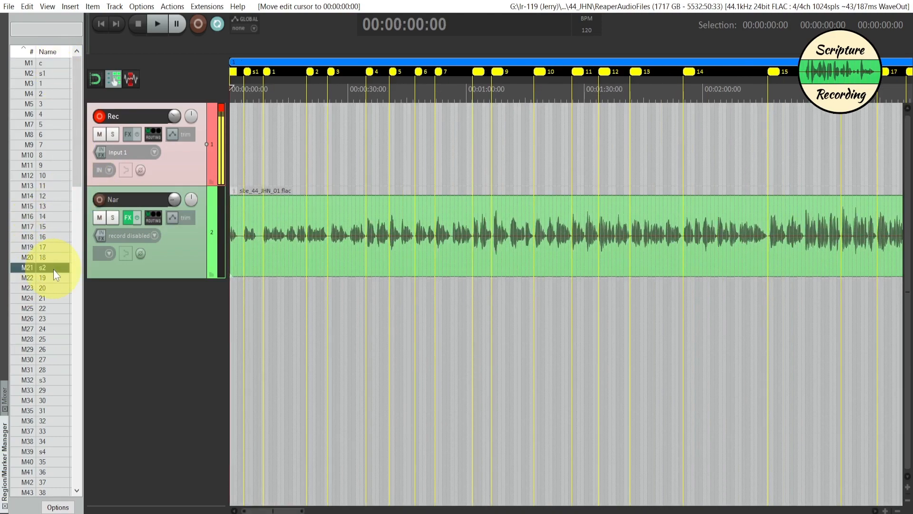
pyautogui.scroll(-17, 52, 270)
pyautogui.scroll(-15, 50, 275)
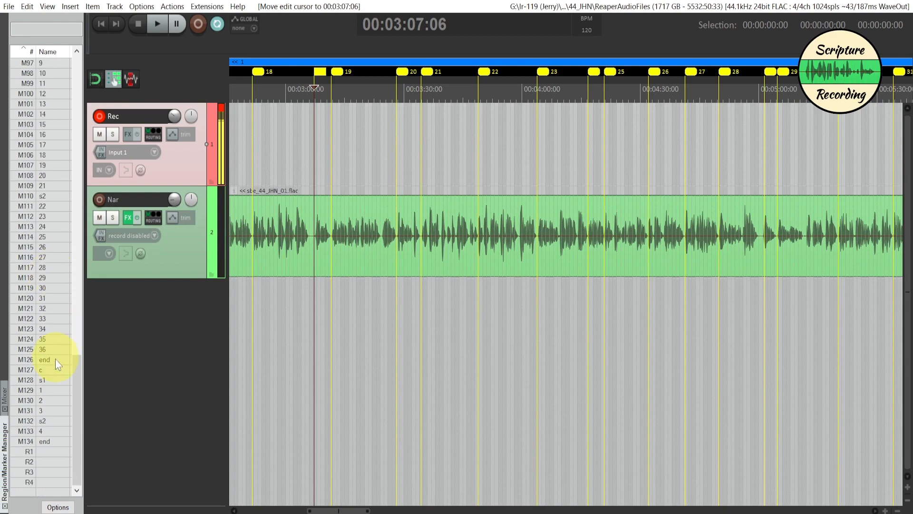
pyautogui.click(51, 361)
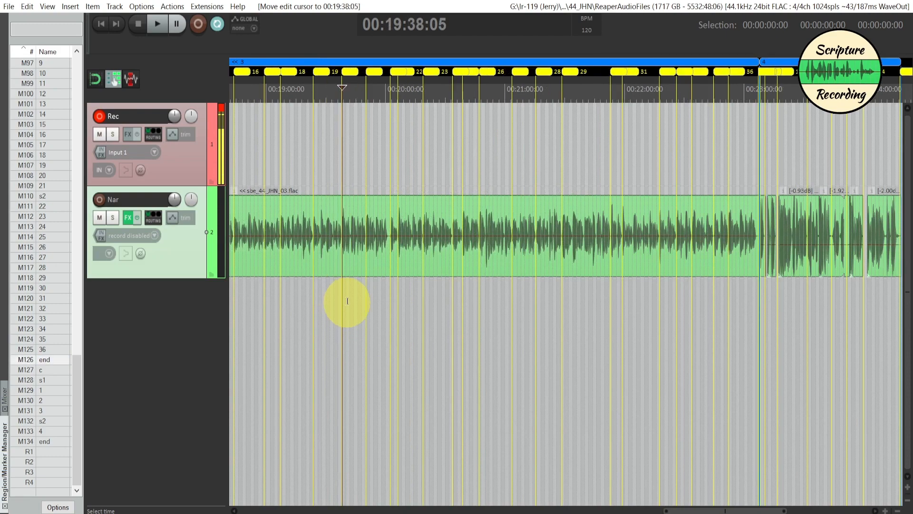
# - Select region 3's time range, inspect the boundary between chapters 2 and 3, and clear the time selection
pyautogui.scroll(-4, 348, 301)
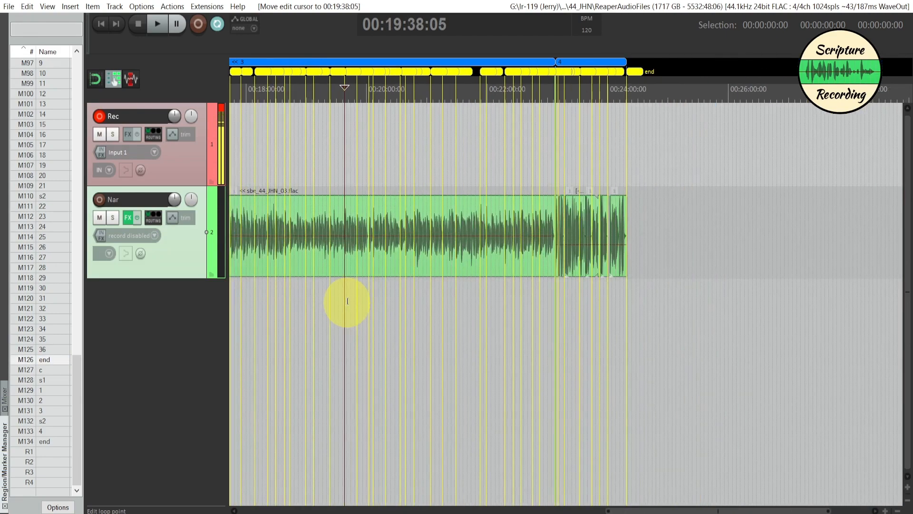
pyautogui.hscroll(-3, 347, 301)
pyautogui.hscroll(1, 348, 301)
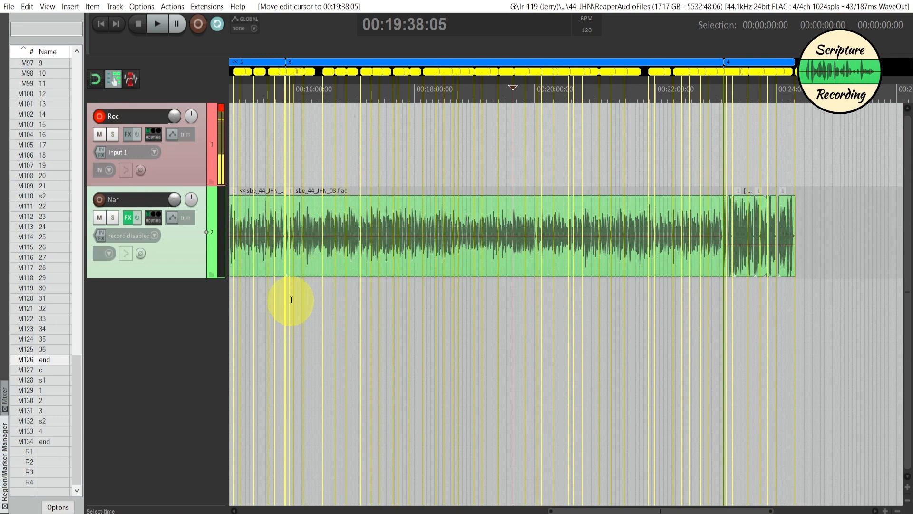
pyautogui.click(292, 60)
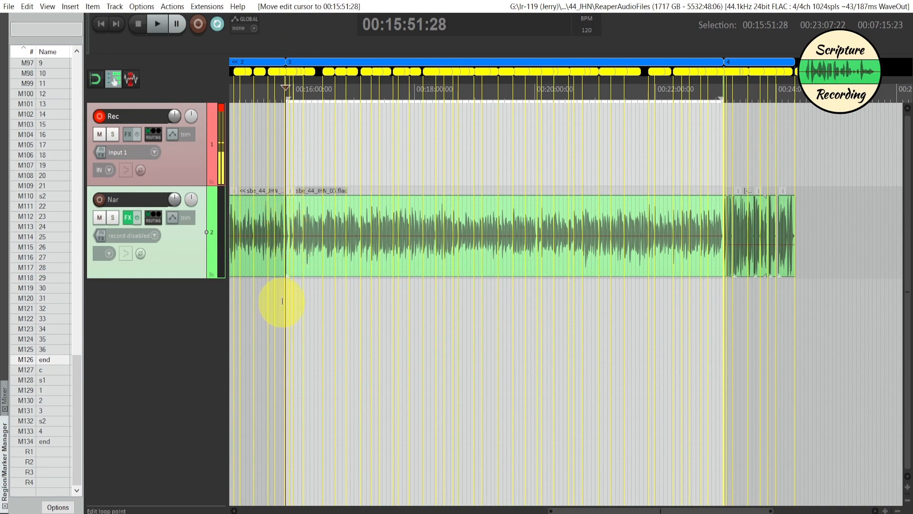
pyautogui.scroll(5, 281, 306)
pyautogui.scroll(2, 300, 306)
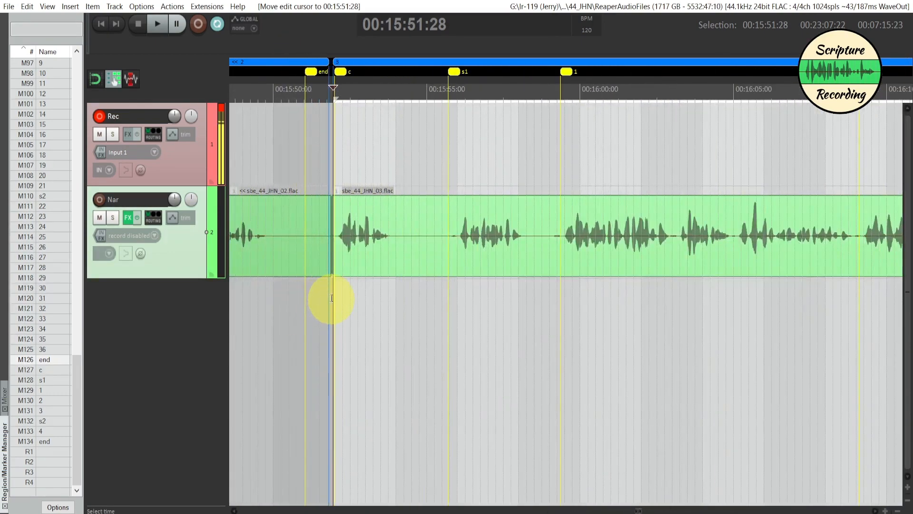
pyautogui.click(333, 301)
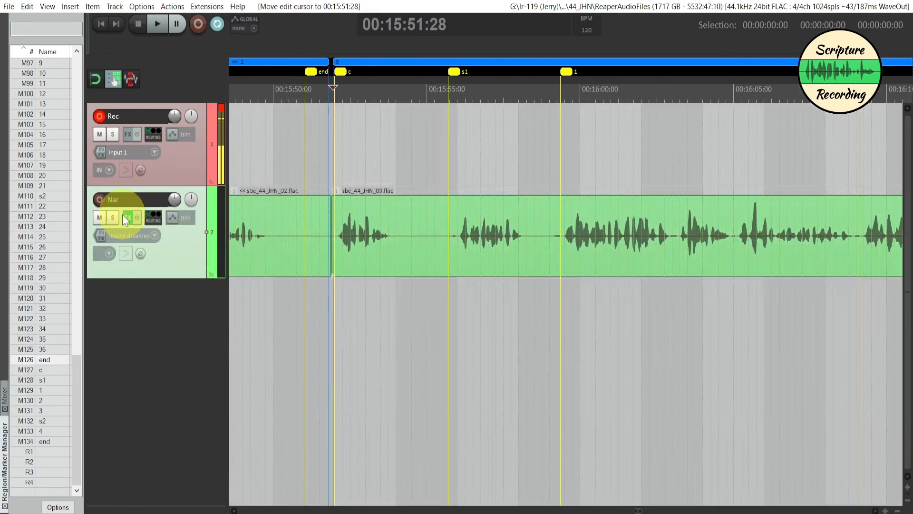
# - Open the Nar track's FX chain and examine the waveform around the last verses of chapter 2
pyautogui.moveTo(127, 220)
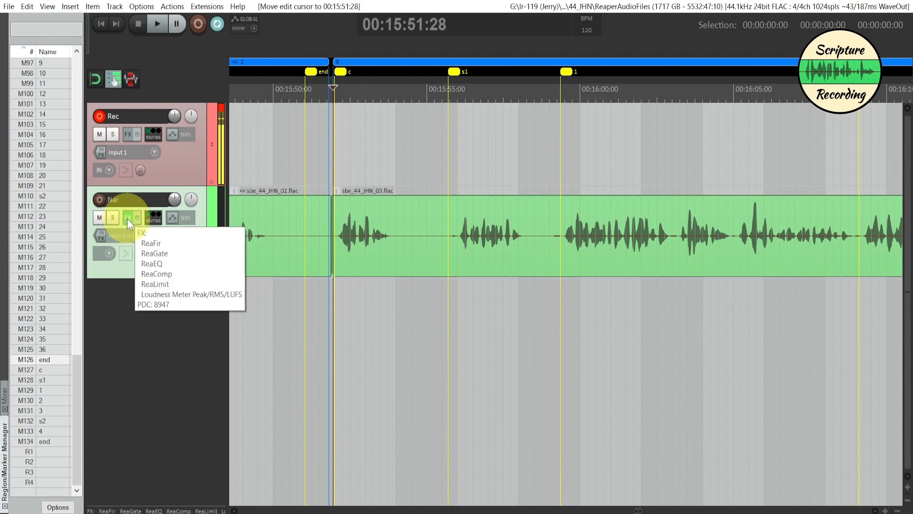
pyautogui.click(127, 219)
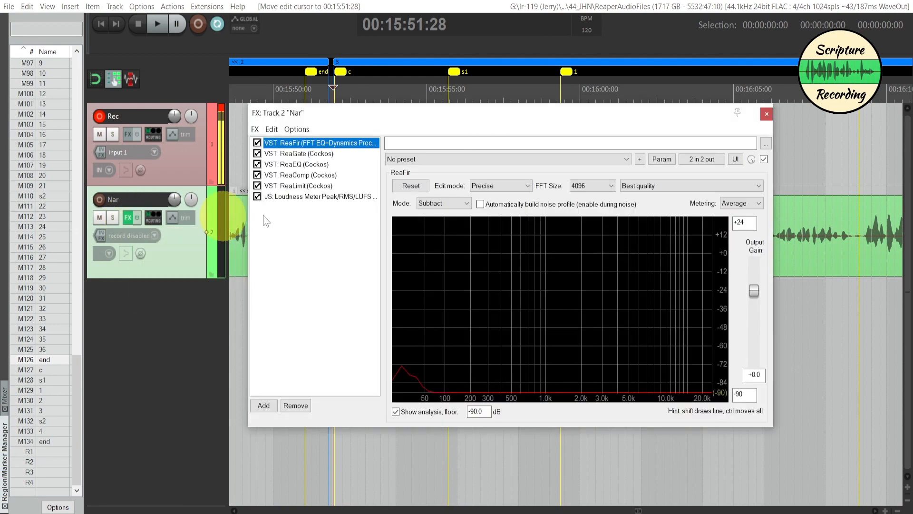
pyautogui.moveTo(473, 119); pyautogui.dragTo(741, 193)
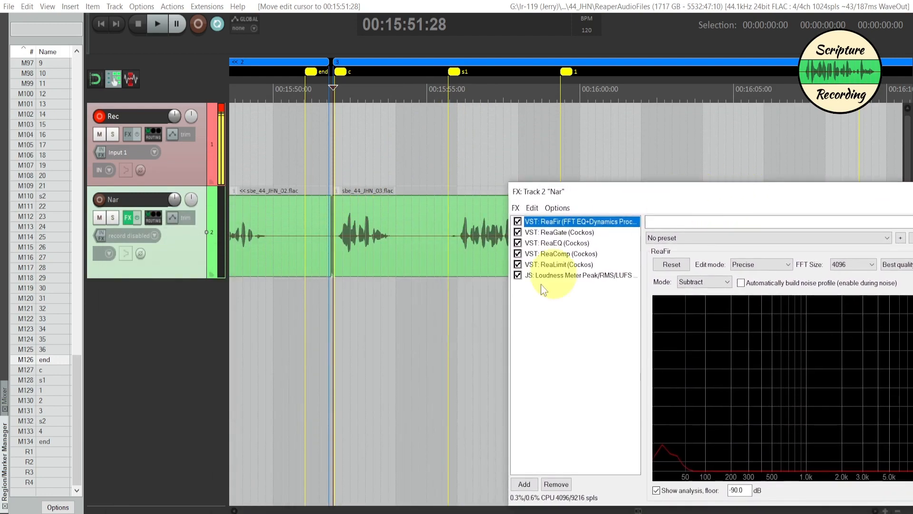
pyautogui.click(377, 397)
pyautogui.hscroll(-10, 377, 396)
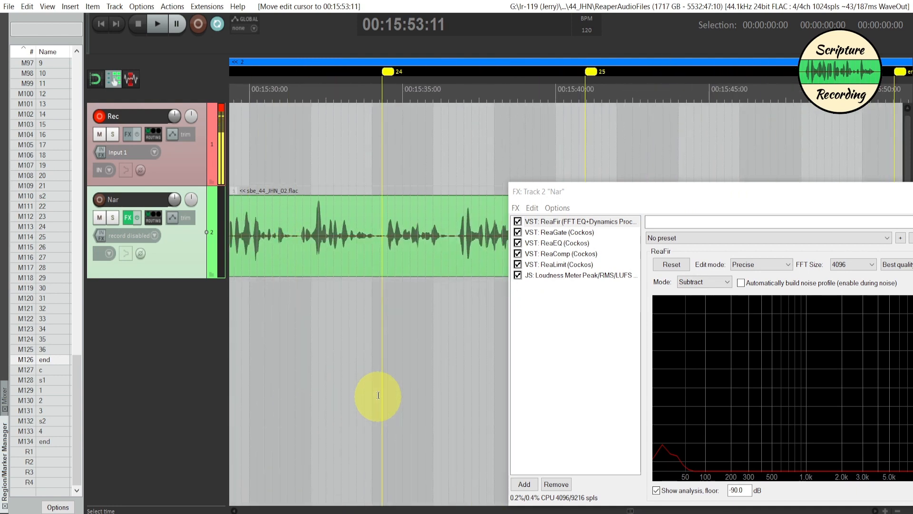
pyautogui.hscroll(-8, 423, 328)
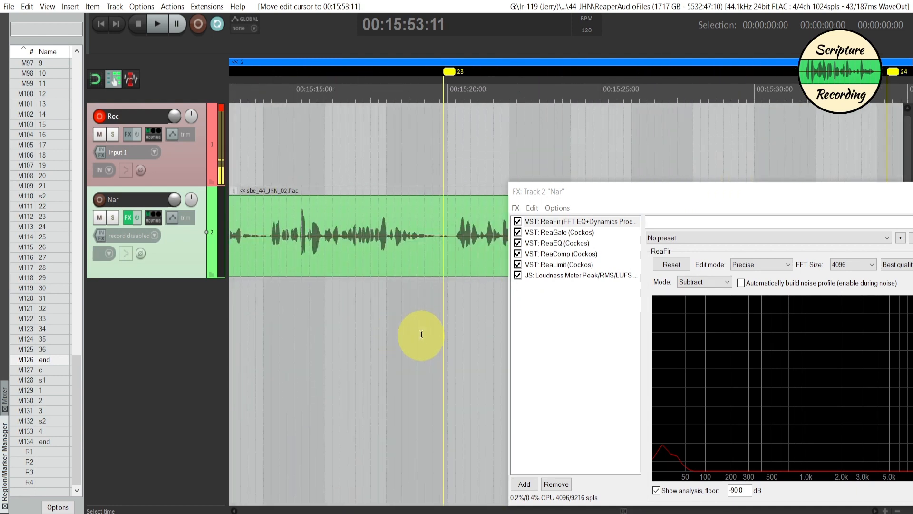
pyautogui.hscroll(-2, 421, 334)
pyautogui.moveTo(728, 198); pyautogui.dragTo(483, 104)
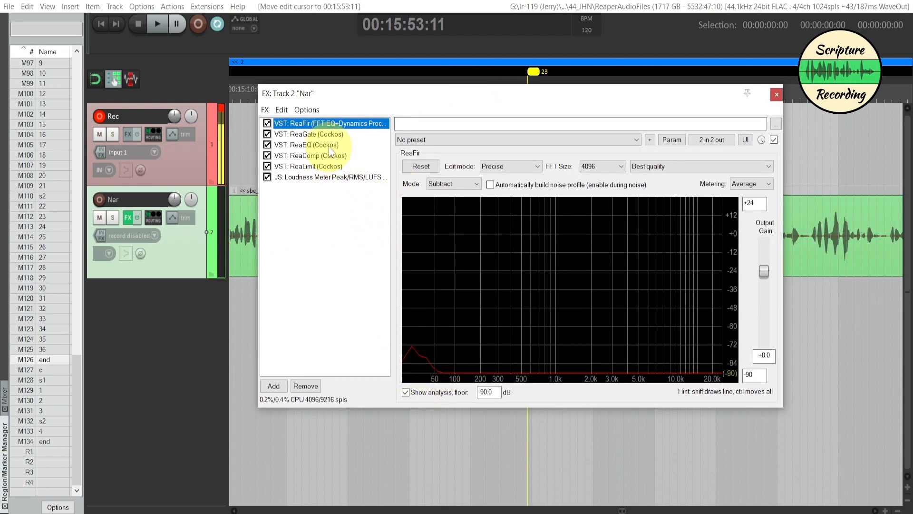
# - Review the ReaGate, ReaEQ, ReaComp, ReaLimit and Loudness Meter effects in the Nar track's FX chain
pyautogui.click(329, 133)
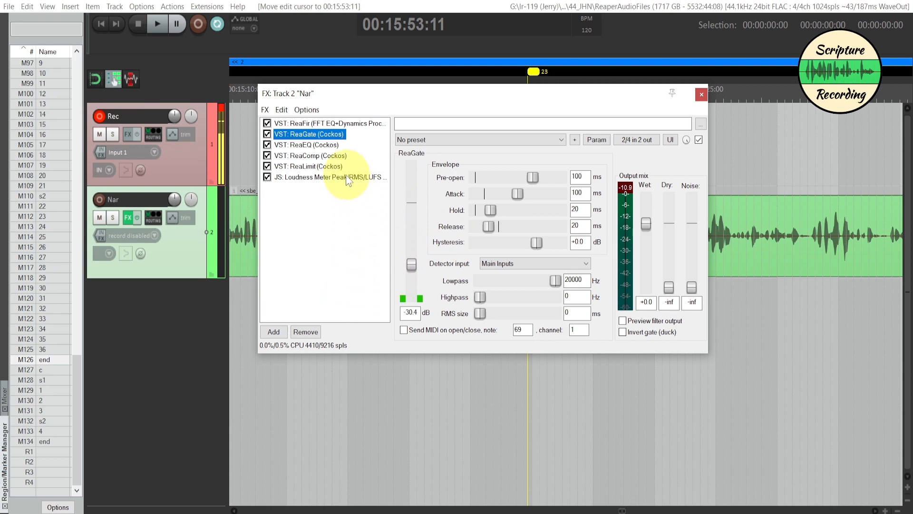
pyautogui.click(315, 146)
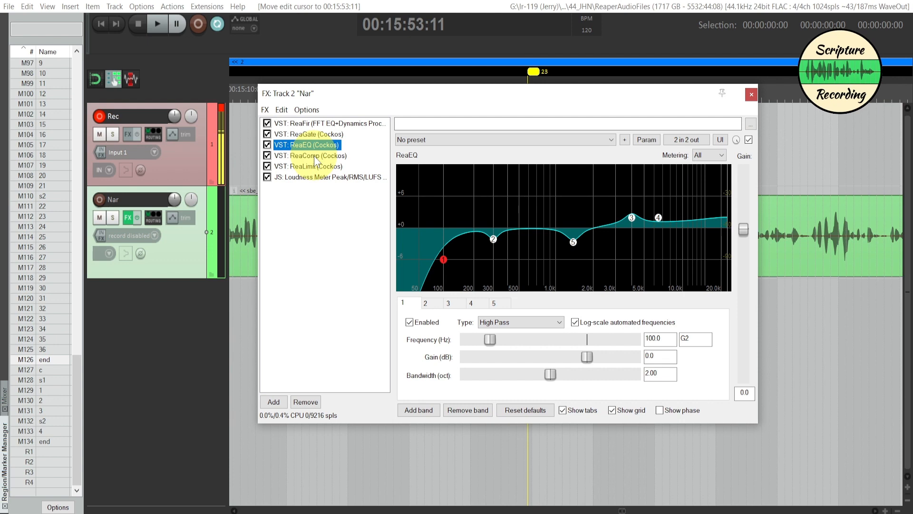
pyautogui.click(315, 157)
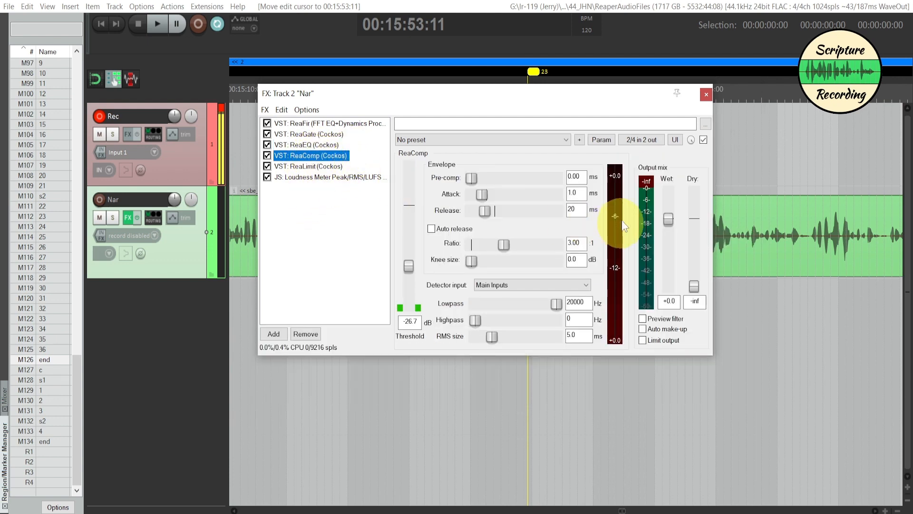
pyautogui.click(314, 167)
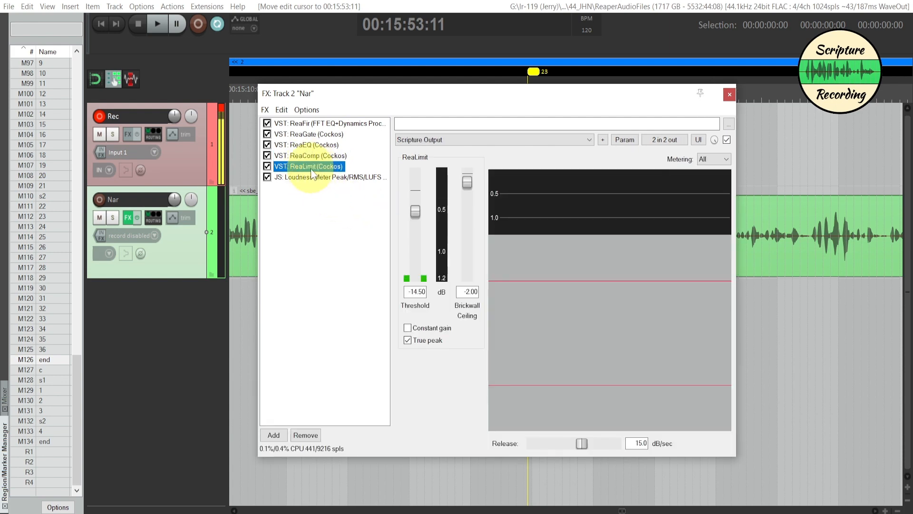
pyautogui.click(314, 177)
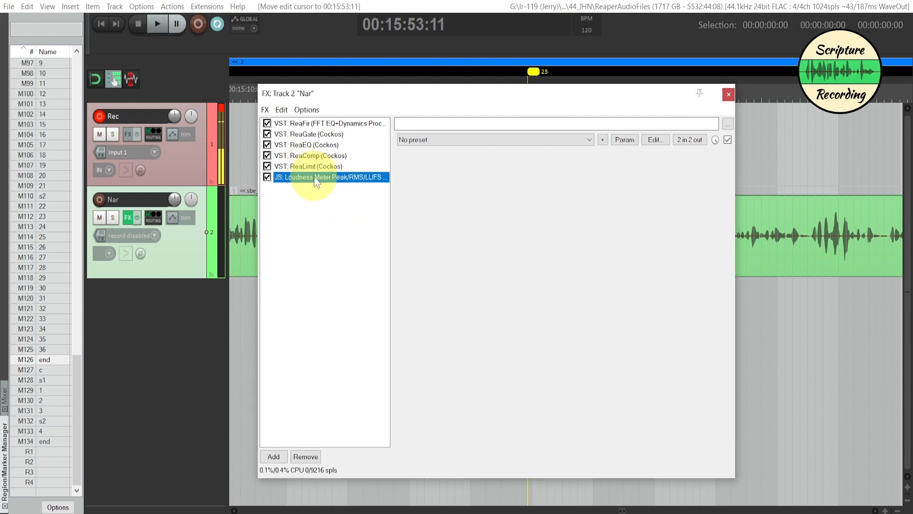
pyautogui.click(641, 287)
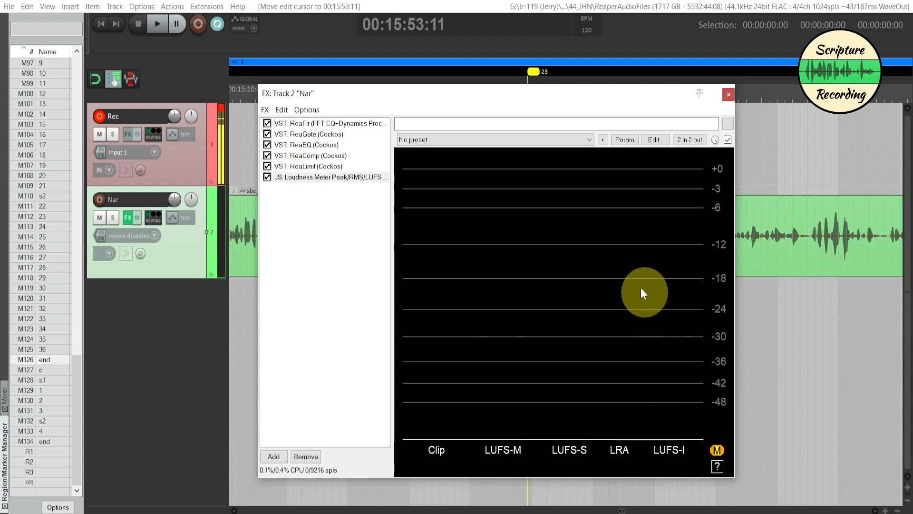
pyautogui.moveTo(484, 96); pyautogui.dragTo(530, 107)
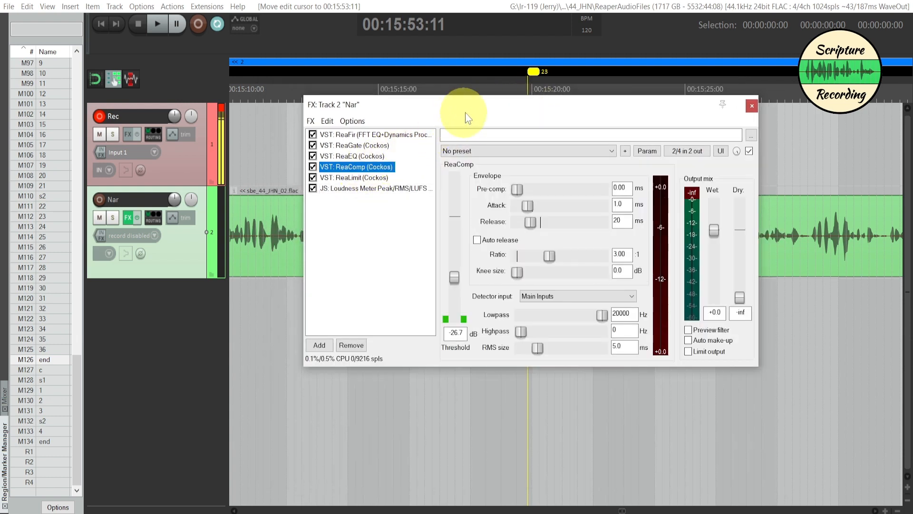
pyautogui.moveTo(465, 115); pyautogui.dragTo(436, 178)
# - Play the Nar audio from the start of chapter 3 at 00:15:52:00 with ReaComp displayed in full view of the waveform
pyautogui.click(534, 155)
pyautogui.scroll(-5, 537, 147)
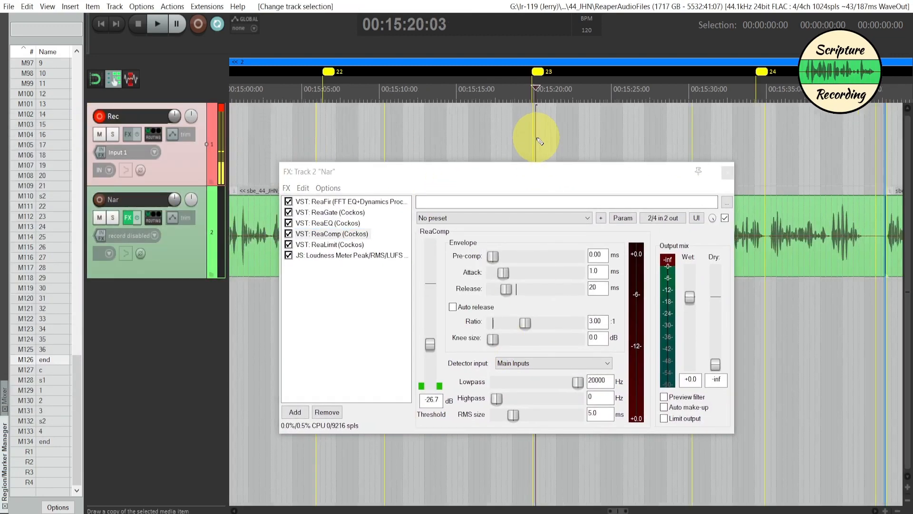
pyautogui.scroll(2, 541, 142)
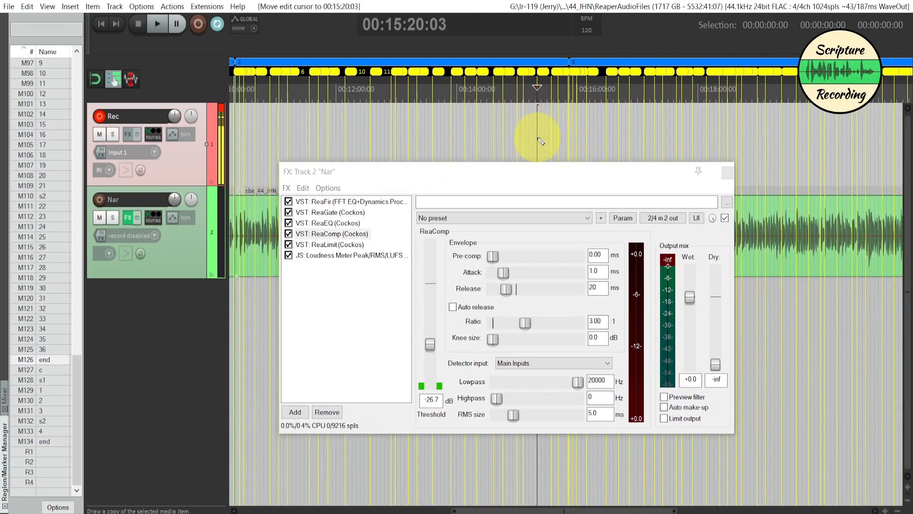
pyautogui.scroll(1, 589, 138)
pyautogui.scroll(4, 580, 138)
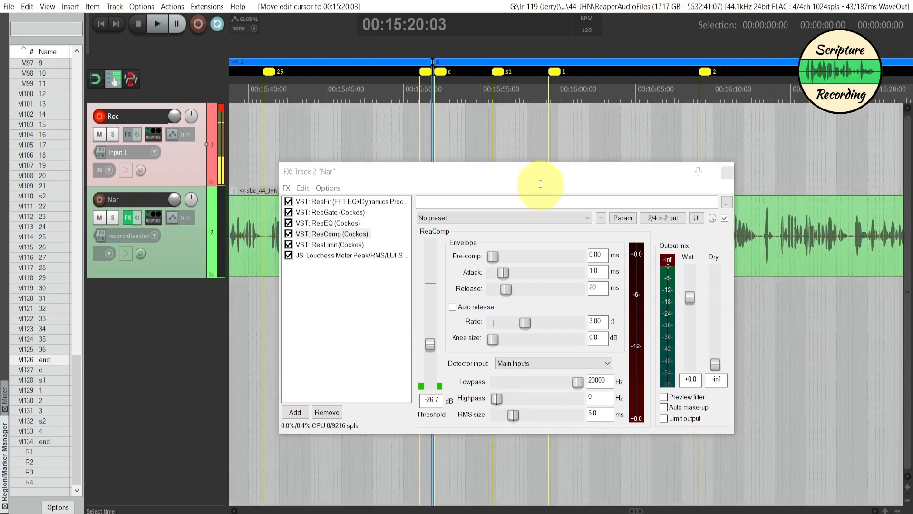
pyautogui.moveTo(538, 179); pyautogui.dragTo(707, 288)
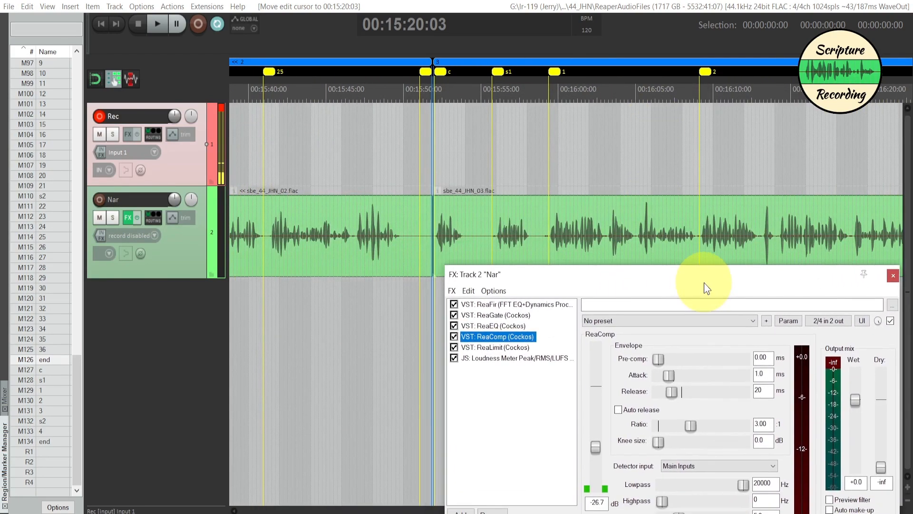
pyautogui.click(434, 165)
pyautogui.press('space')
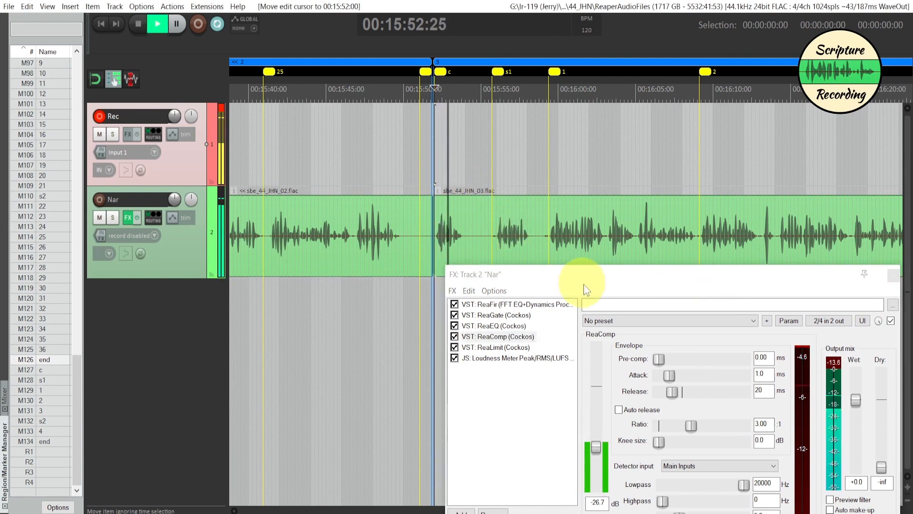
# - Show the mixer's master meters and set the Nar track's ReaComp threshold to -29.3 dB during playback
pyautogui.click(5, 400)
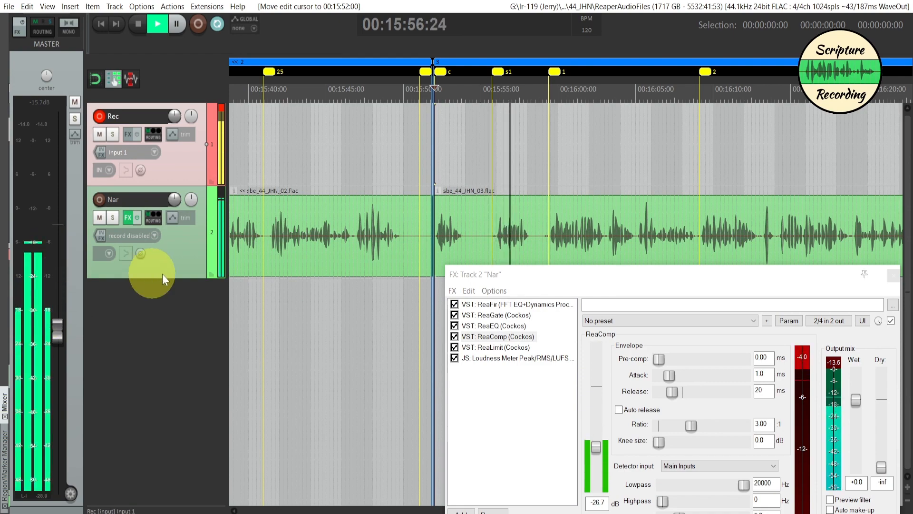
pyautogui.moveTo(583, 281); pyautogui.dragTo(157, 251)
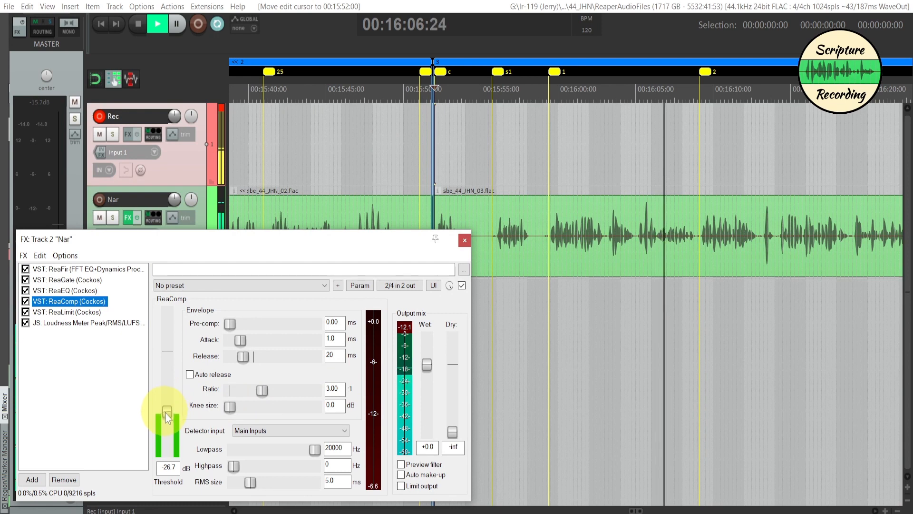
pyautogui.moveTo(167, 413); pyautogui.dragTo(170, 415)
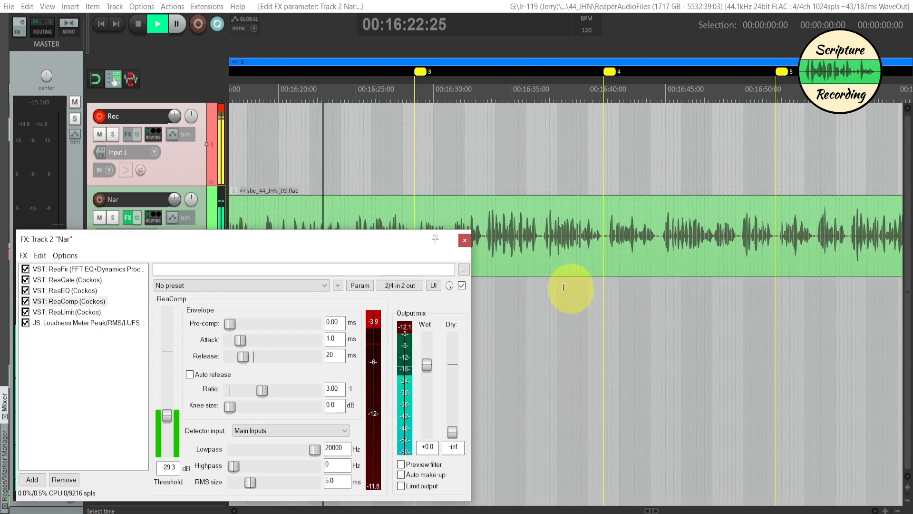
# - Check the Nar track's ReaLimit and Loudness Meter, and set the ReaLimit threshold to -17.90 dB during playback
pyautogui.click(71, 312)
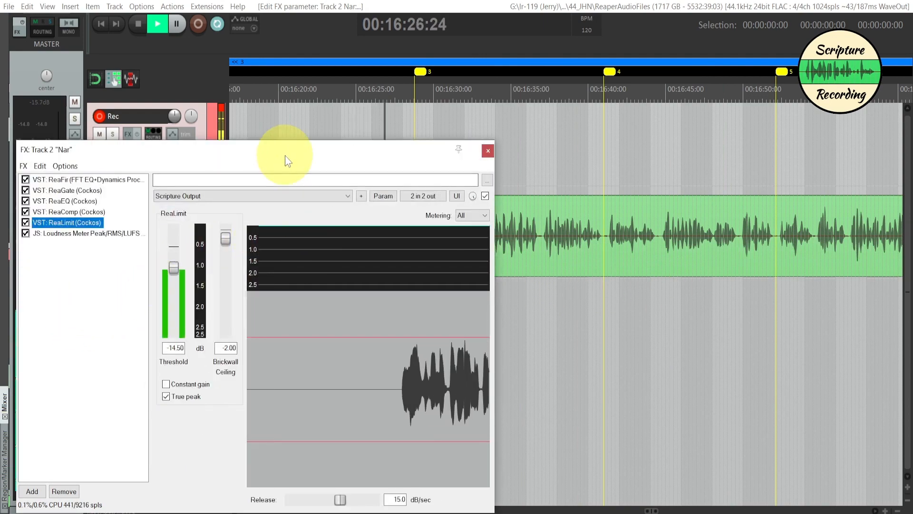
pyautogui.moveTo(286, 155); pyautogui.dragTo(233, 146)
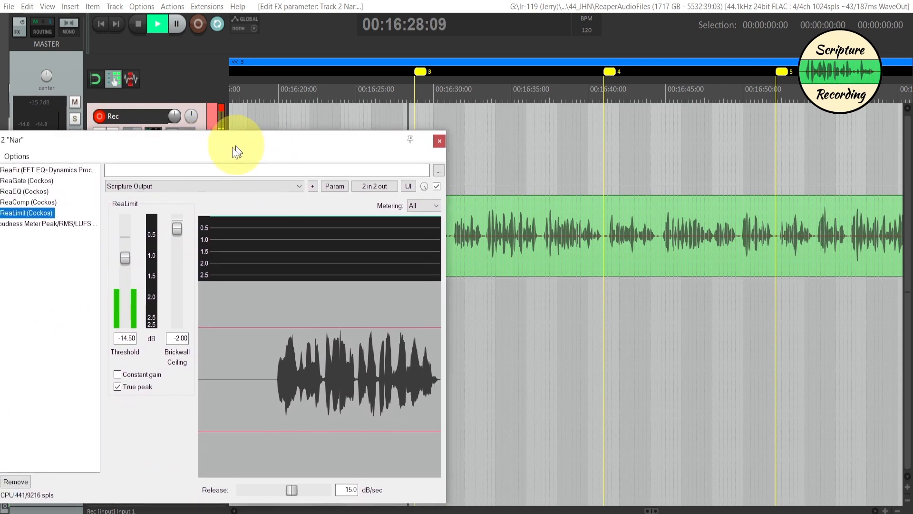
pyautogui.click(53, 223)
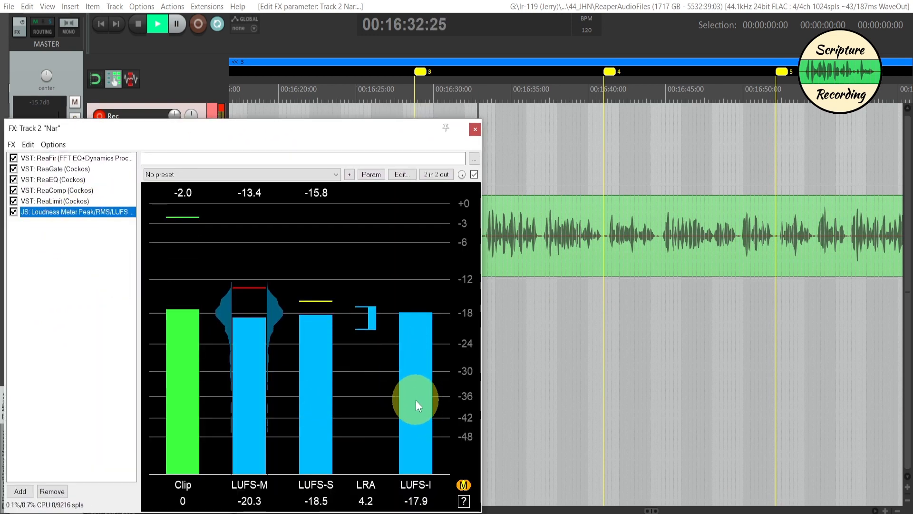
pyautogui.click(61, 201)
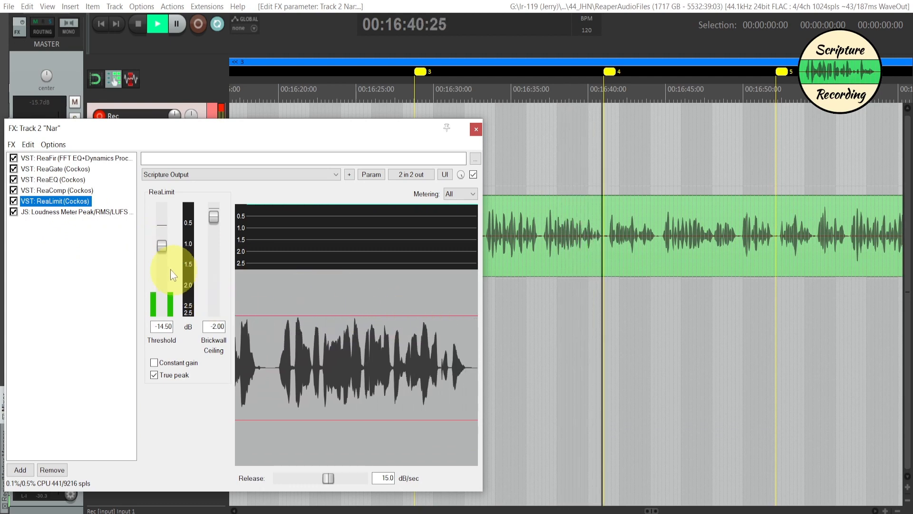
pyautogui.moveTo(162, 247); pyautogui.dragTo(162, 249)
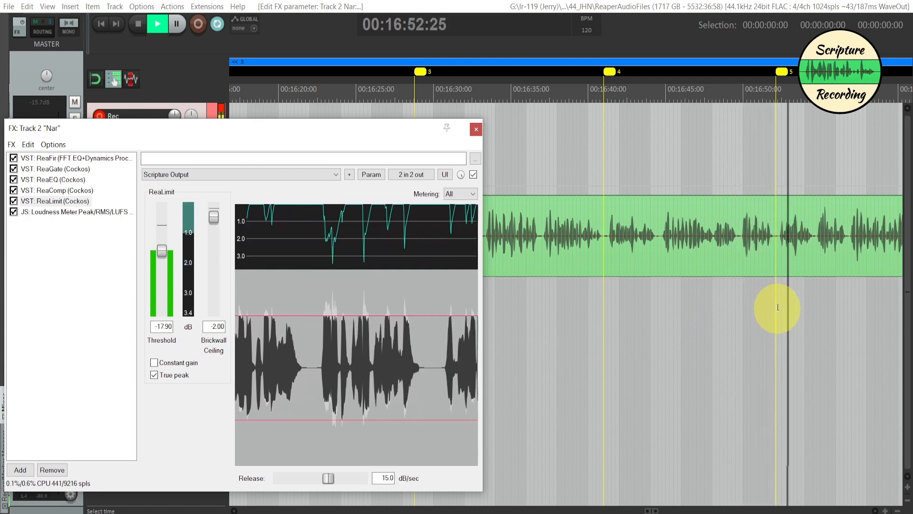
pyautogui.press('space')
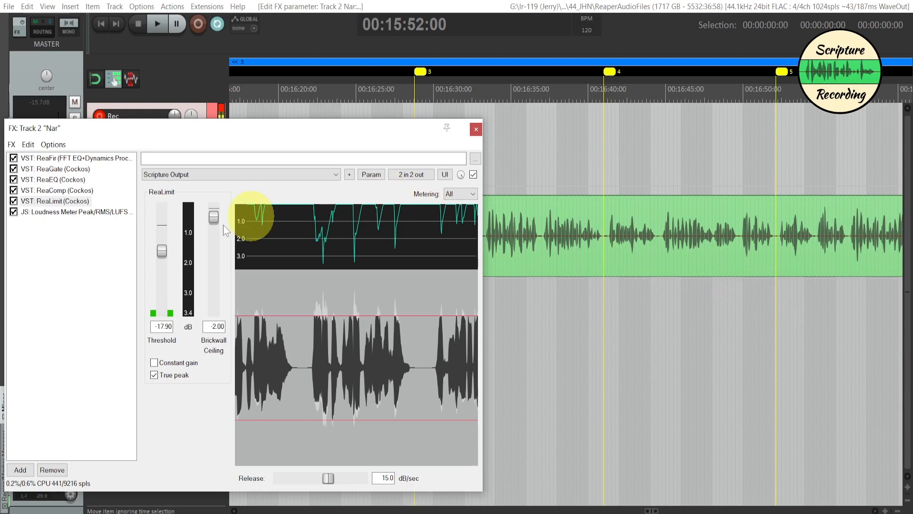
# - Play short passages of the Nar audio from about 00:16:43 to examine the gain reduction in ReaLimit
pyautogui.click(656, 298)
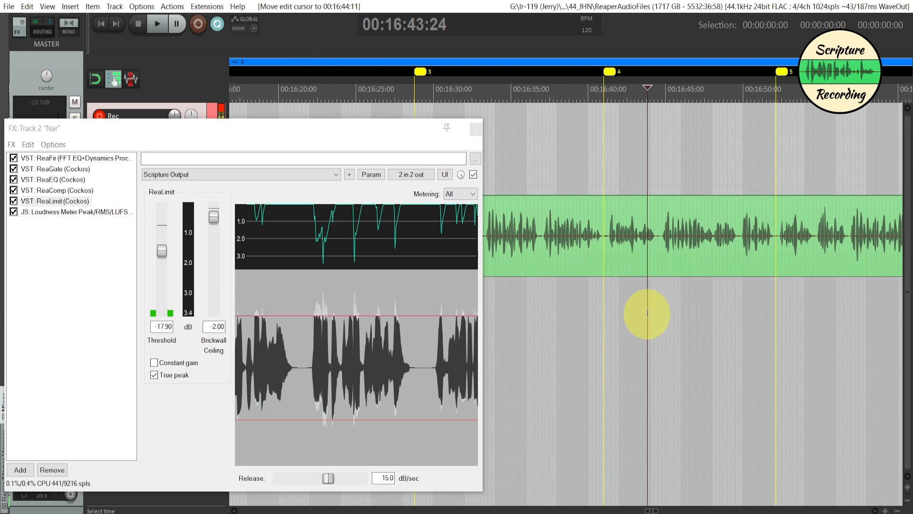
pyautogui.press('space')
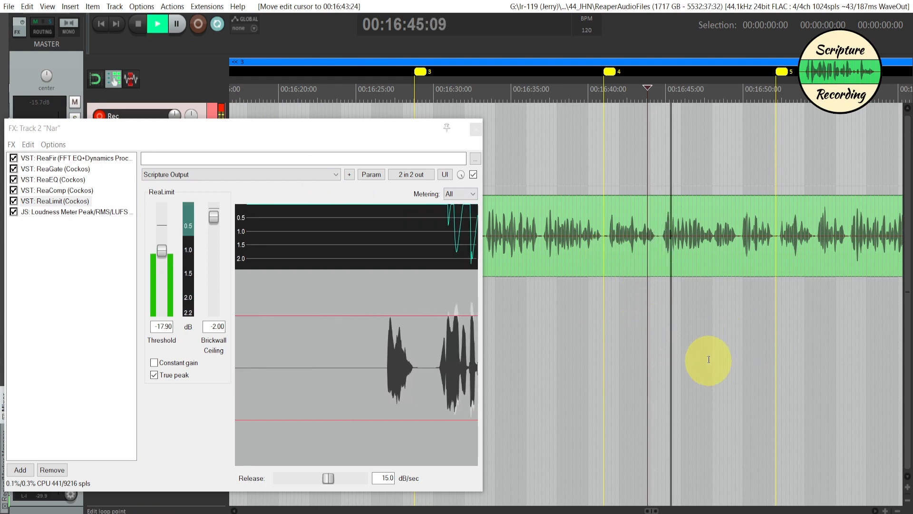
pyautogui.press('space')
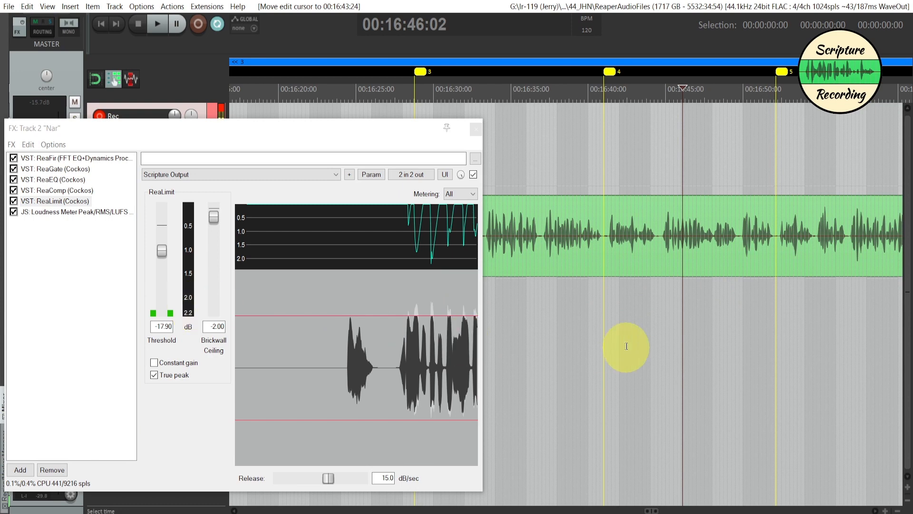
pyautogui.click(605, 269)
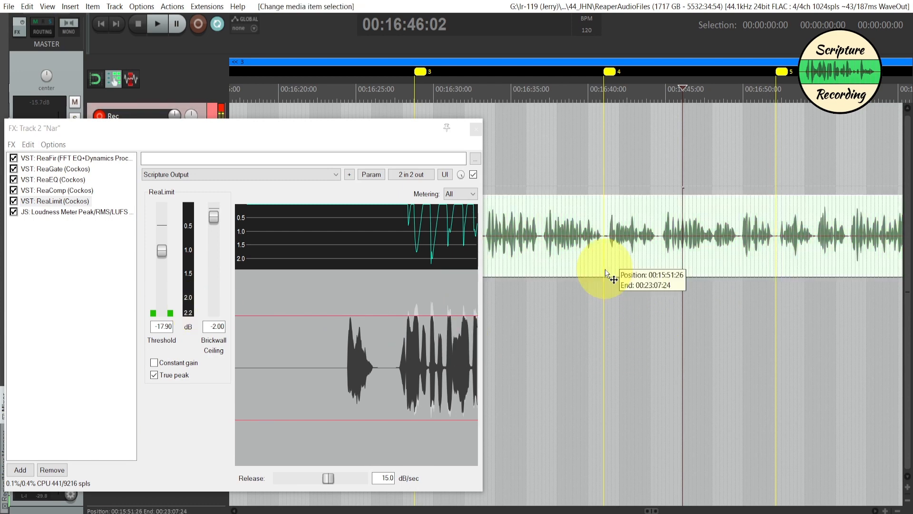
pyautogui.click(639, 329)
pyautogui.press('space')
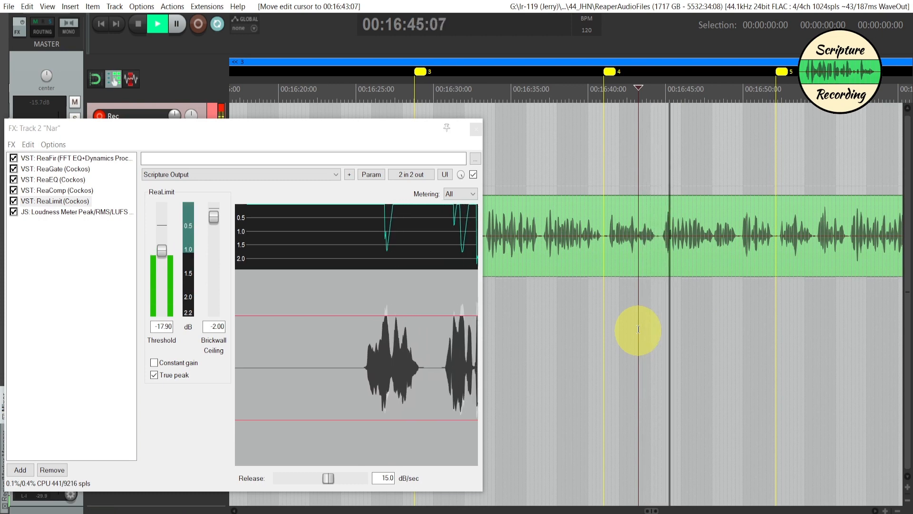
pyautogui.press('space')
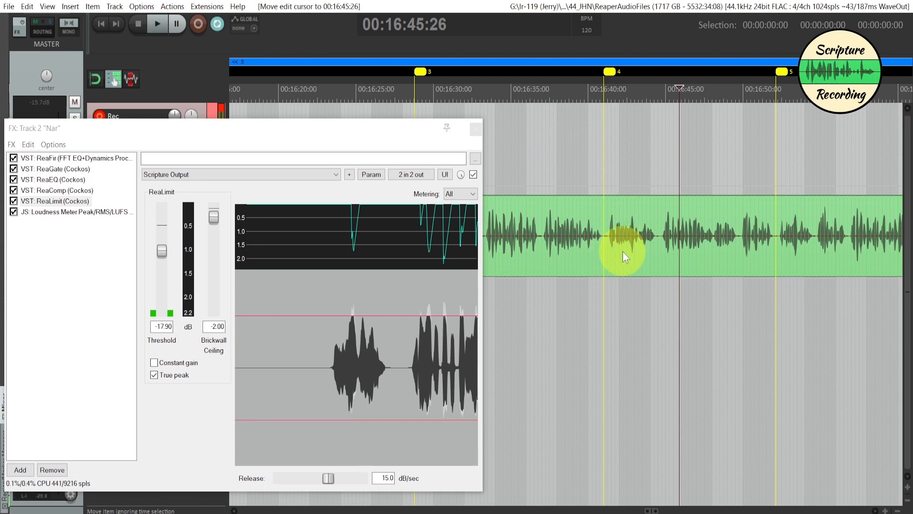
# - Split the Nar item at 00:16:36:29, close the FX chain and move the later part to about 00:17:16, leaving a gap
pyautogui.click(541, 259)
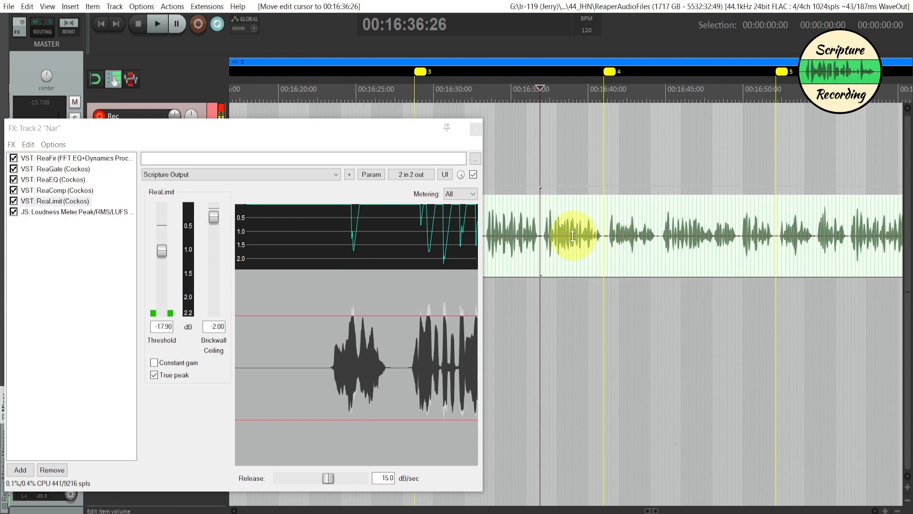
pyautogui.click(541, 266)
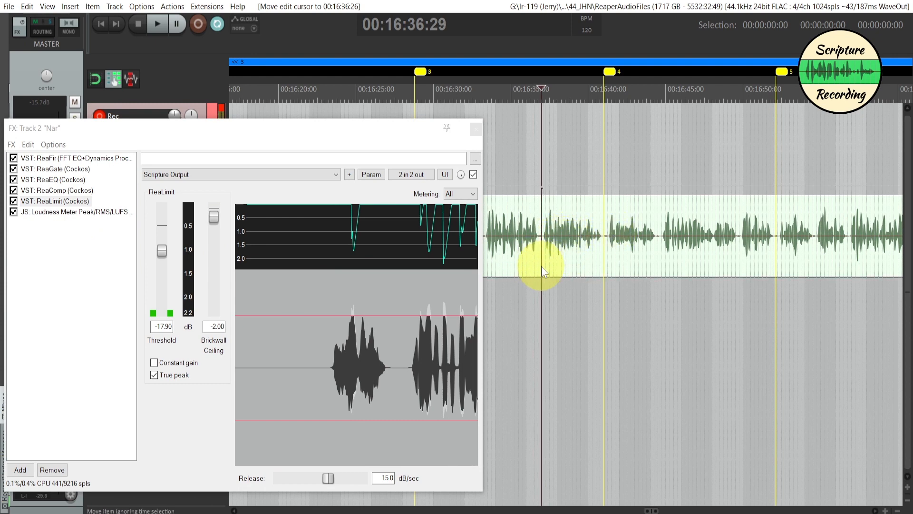
pyautogui.press('s')
pyautogui.moveTo(552, 261); pyautogui.dragTo(861, 260)
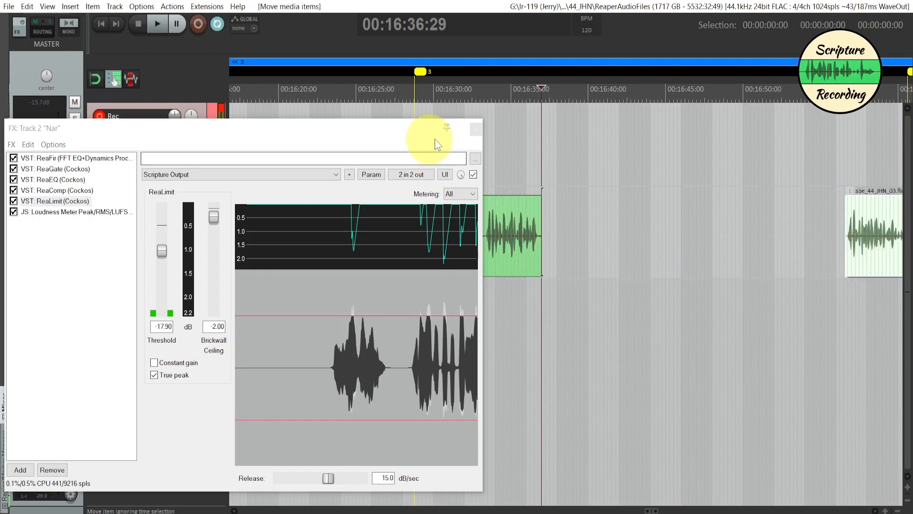
pyautogui.click(475, 130)
pyautogui.hscroll(5, 569, 352)
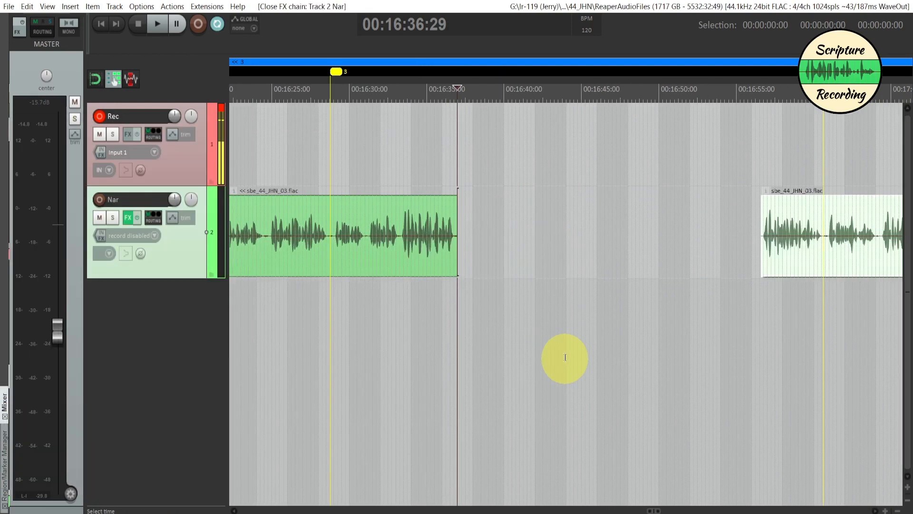
pyautogui.moveTo(613, 248)
pyautogui.mouseDown()
pyautogui.moveTo(700, 233)
pyautogui.moveTo(738, 250)
pyautogui.mouseUp()
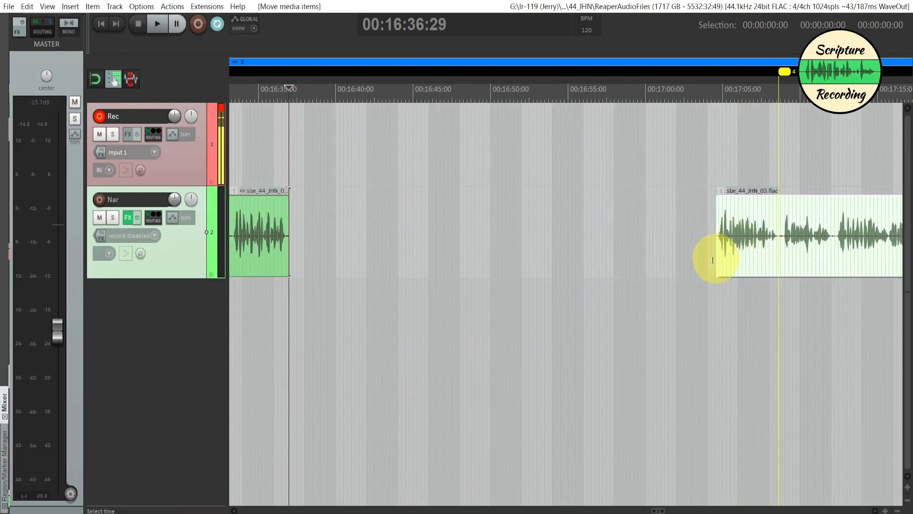
pyautogui.scroll(3, 681, 331)
pyautogui.scroll(-5, 680, 332)
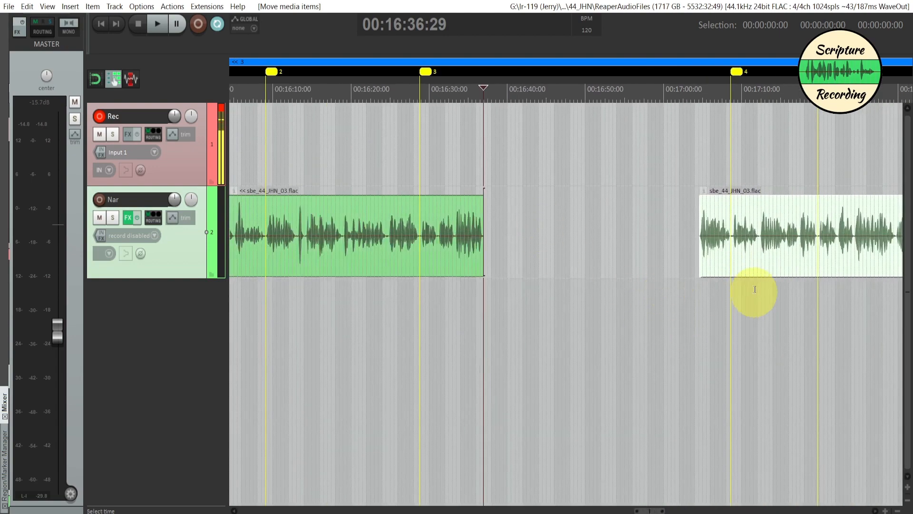
pyautogui.moveTo(719, 274); pyautogui.dragTo(814, 265)
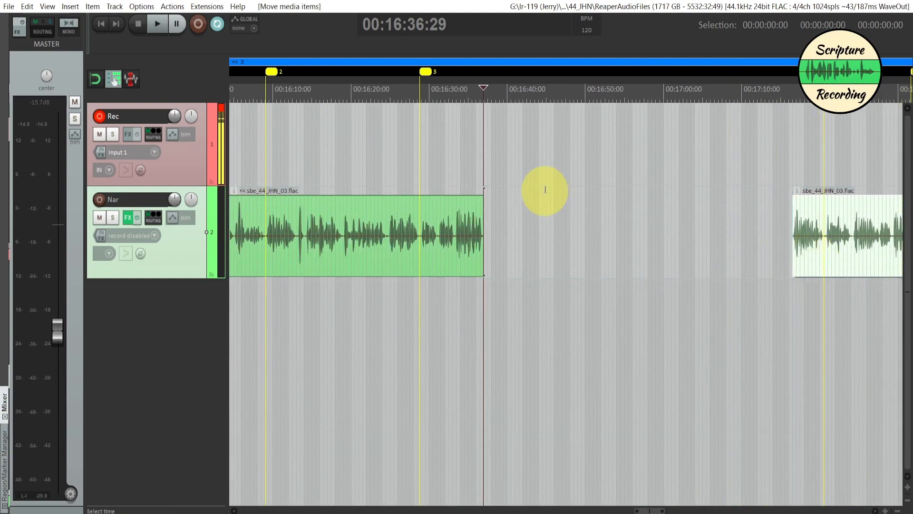
# - Record a short take on the Rec track from 00:16:37:00, undo it and record a replacement from the same point
pyautogui.click(494, 150)
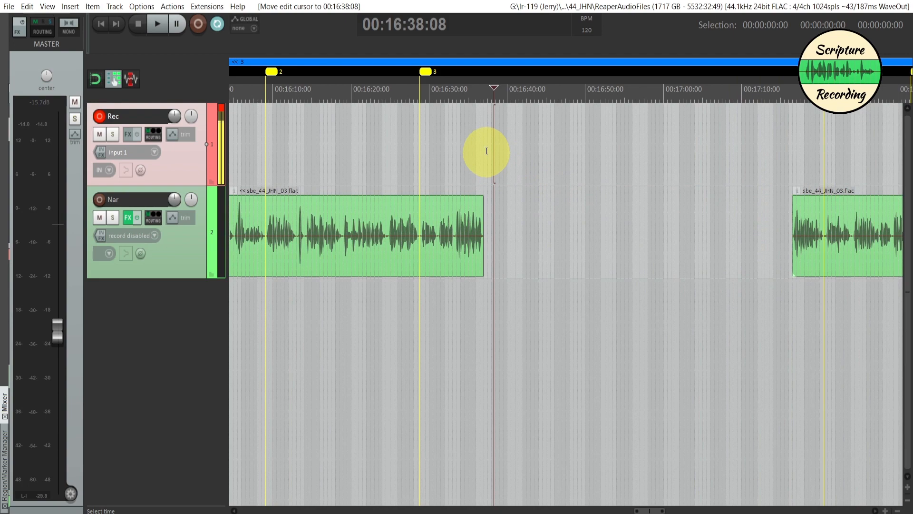
pyautogui.click(484, 153)
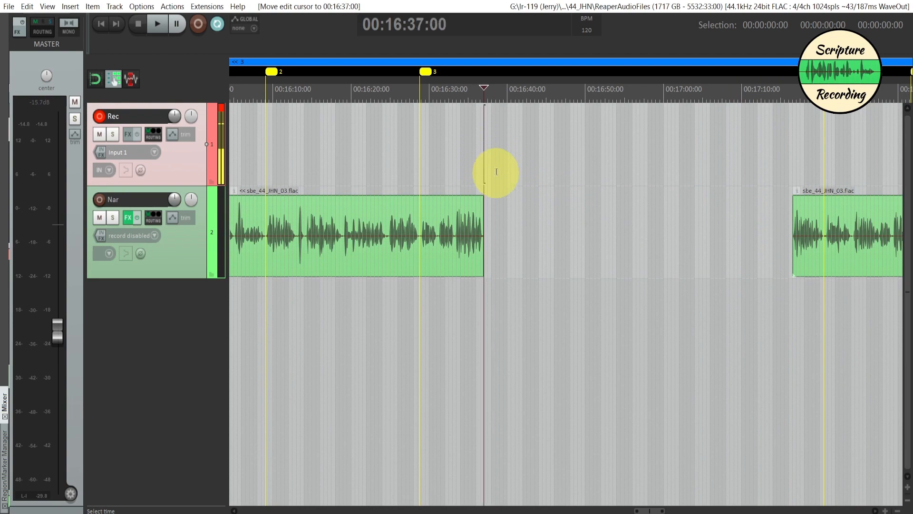
pyautogui.hotkey('ctrl', 'r')
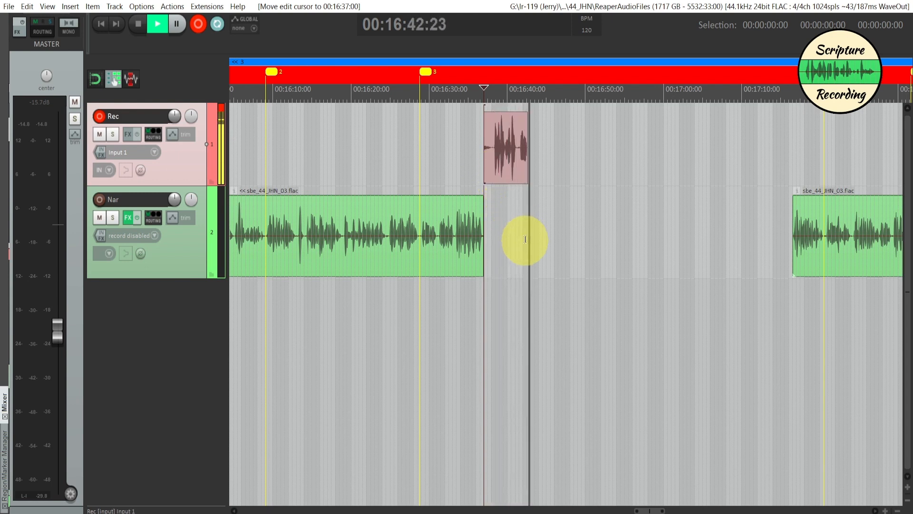
pyautogui.press('space')
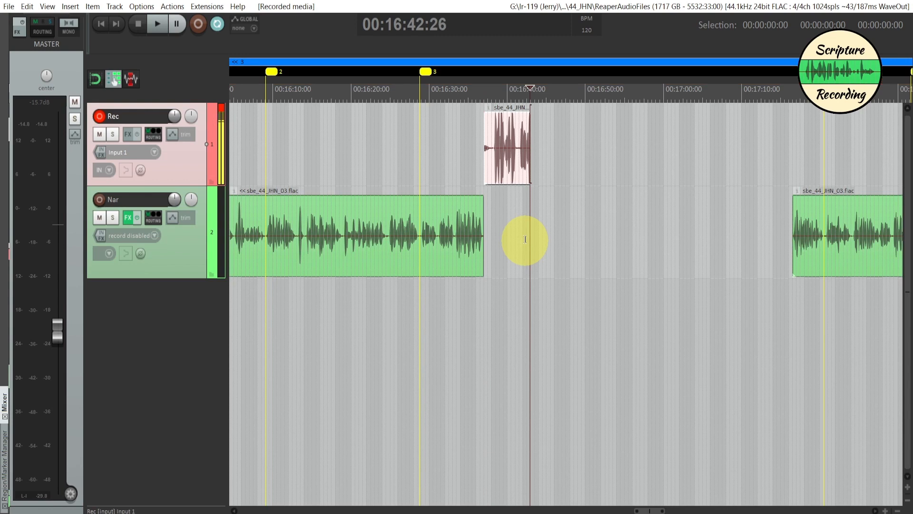
pyautogui.hotkey('ctrl', 'z')
pyautogui.hotkey('ctrl', 'r')
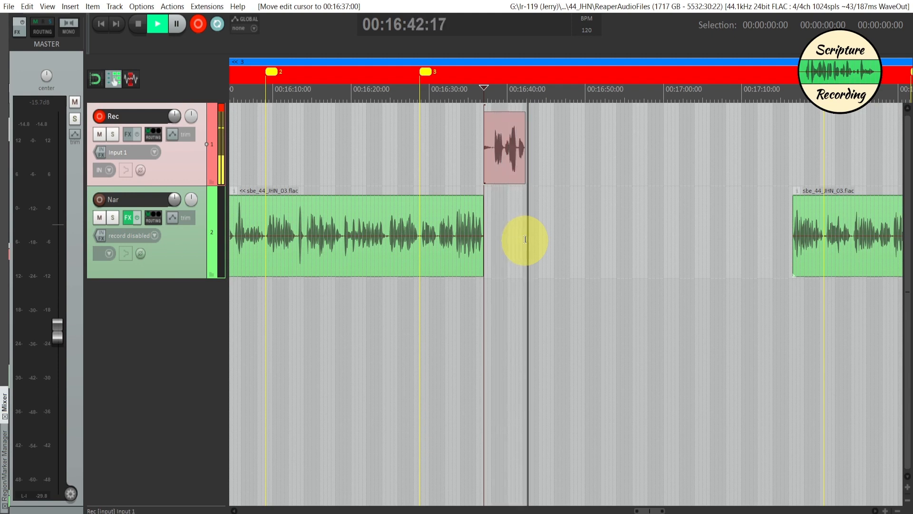
pyautogui.hotkey('ctrl', 'r')
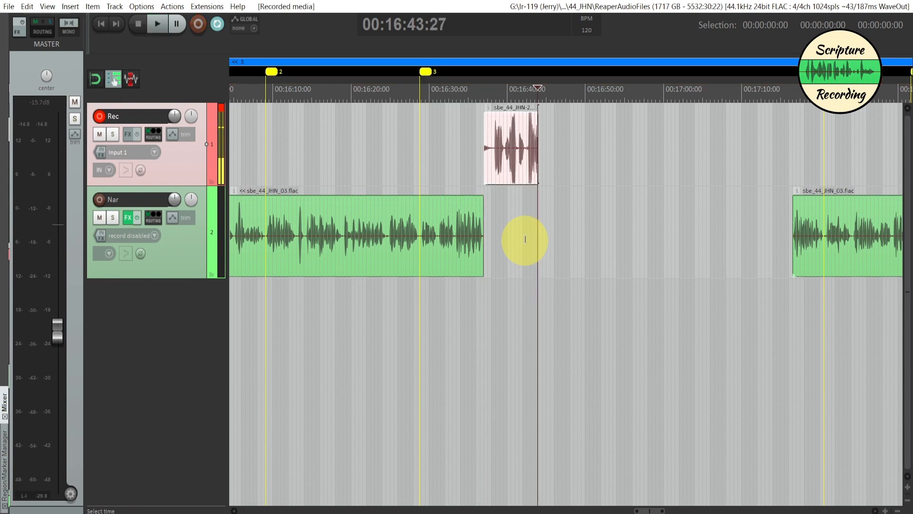
# - Trim the start of the new take up to 00:16:38:03 and transfer it to the gap on the Nar track
pyautogui.click(493, 161)
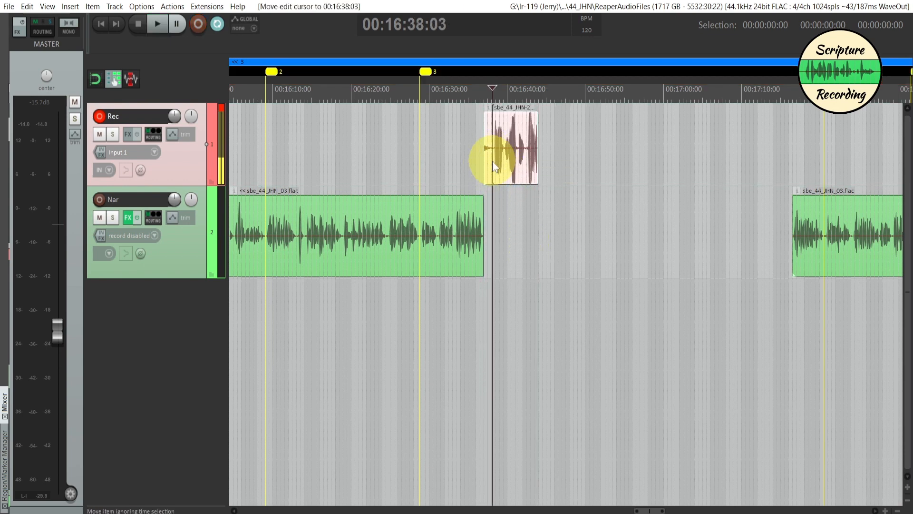
pyautogui.press('d')
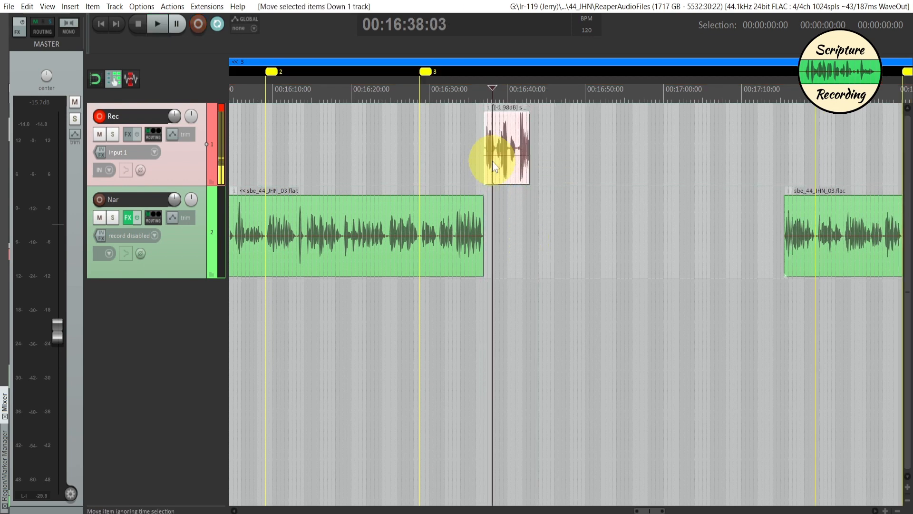
pyautogui.click(500, 216)
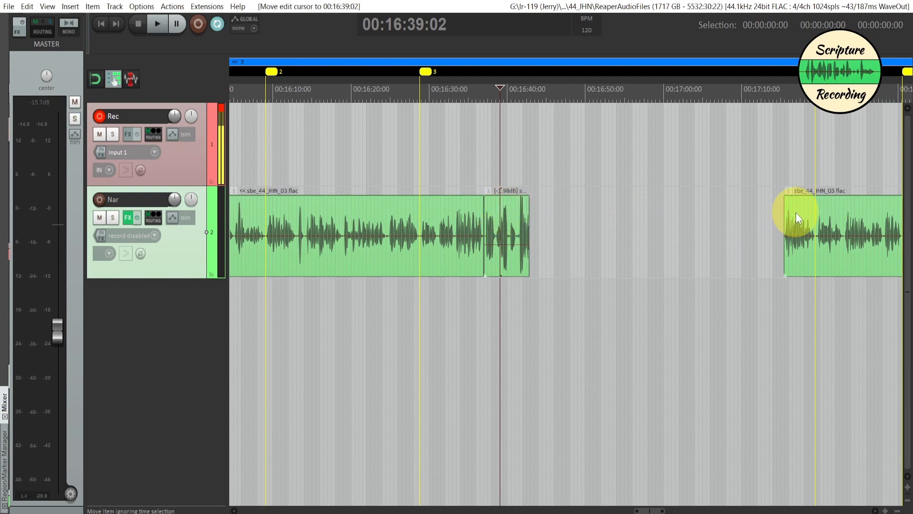
# - Trim the start of the later Nar item to marker 4 and move the item back beside the newly inserted take
pyautogui.moveTo(786, 211); pyautogui.dragTo(815, 207)
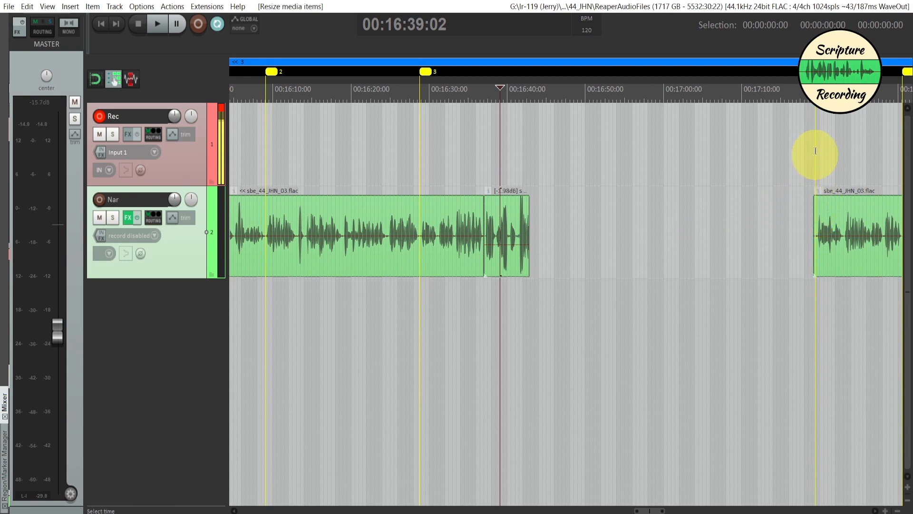
pyautogui.click(828, 209)
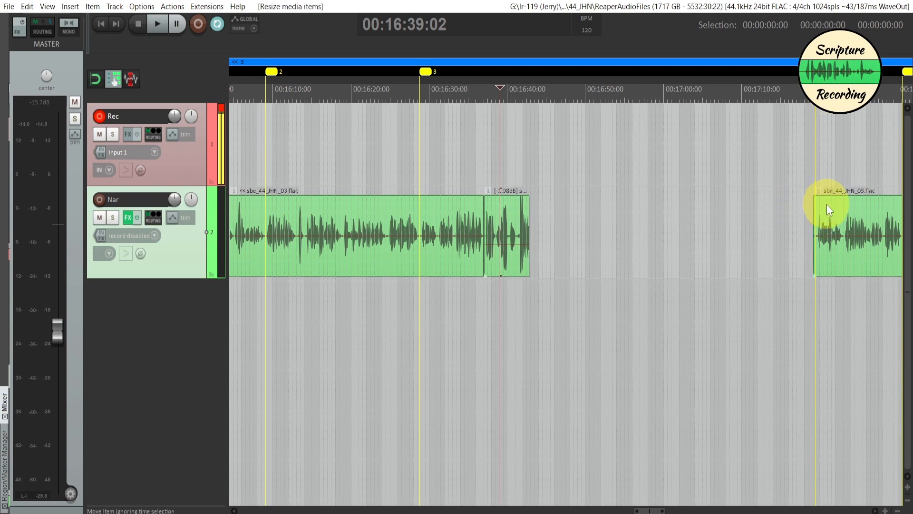
pyautogui.moveTo(830, 212); pyautogui.dragTo(542, 210)
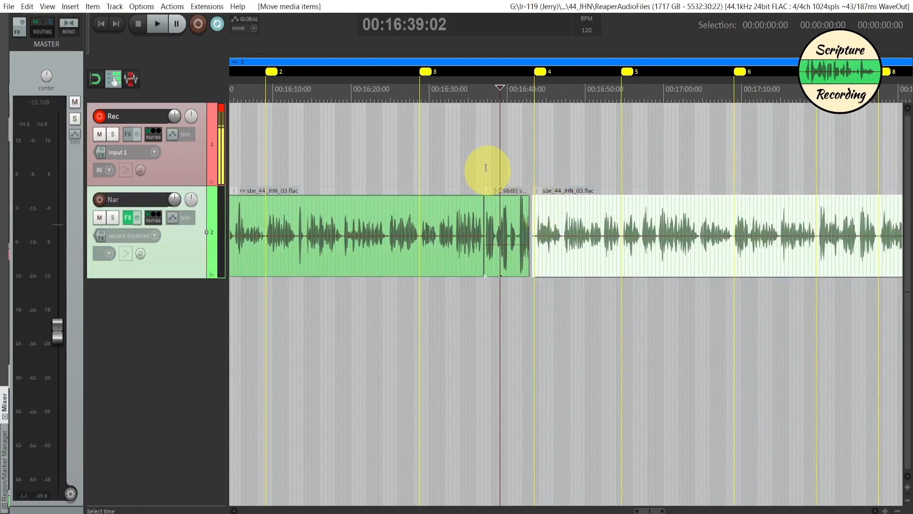
# - Play the Nar audio from 00:16:46:22 and reopen the Nar track's FX chain to watch ReaLimit
pyautogui.click(468, 163)
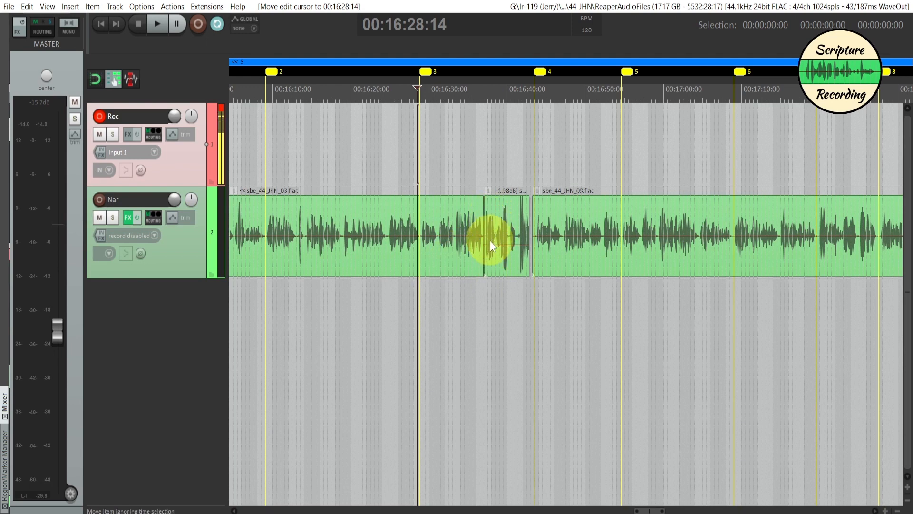
pyautogui.click(420, 167)
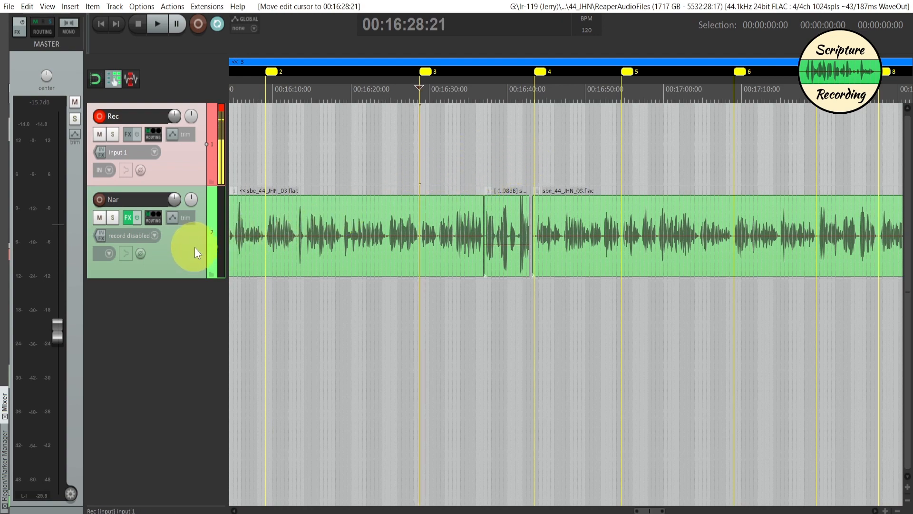
pyautogui.click(560, 149)
pyautogui.press('space')
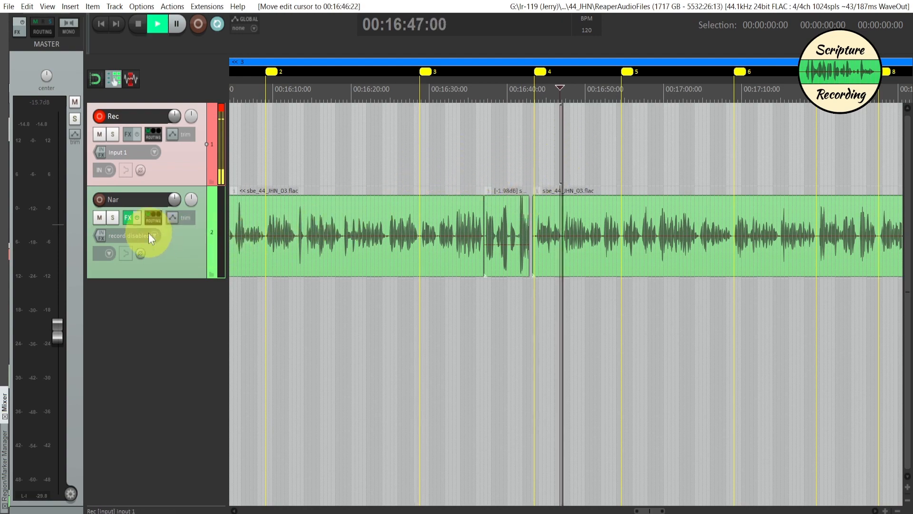
pyautogui.click(126, 220)
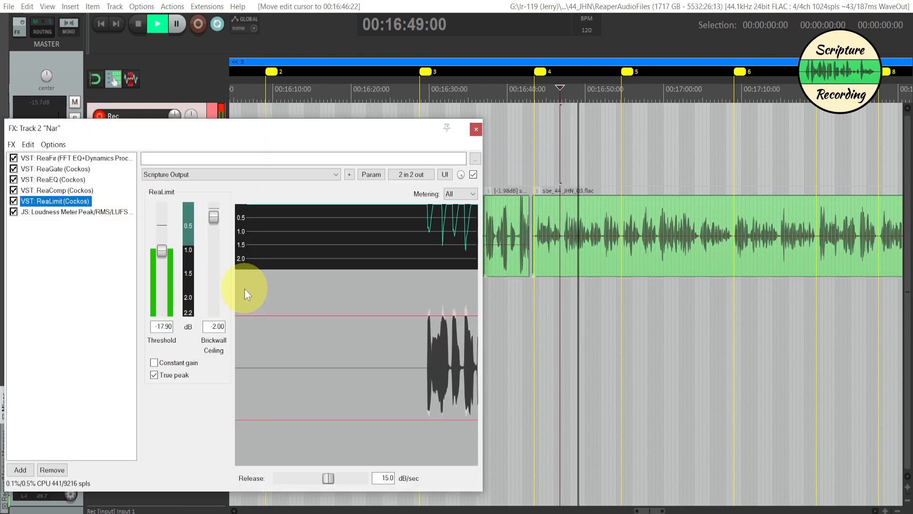
# - Check the loudness meter while the Nar audio plays, restart its measurement, and set ReaLimit's threshold to -15.80 dB
pyautogui.click(95, 212)
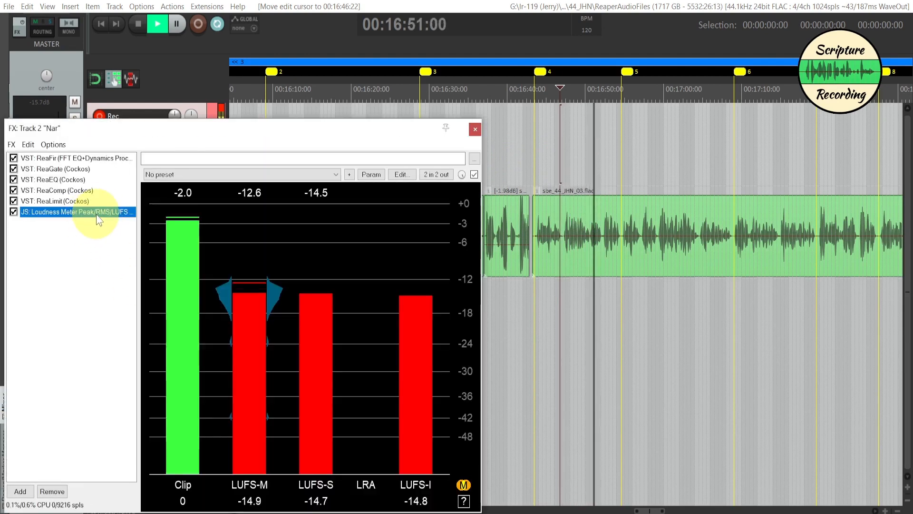
pyautogui.click(412, 367)
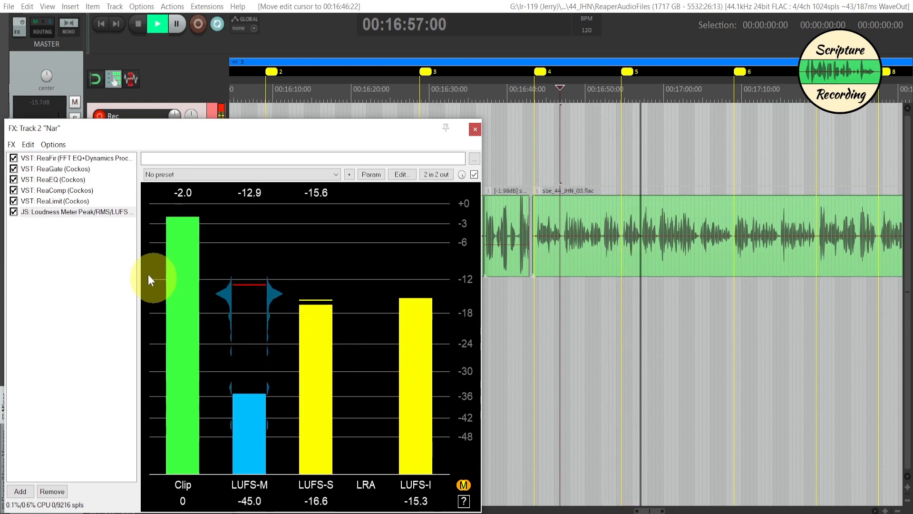
pyautogui.click(59, 203)
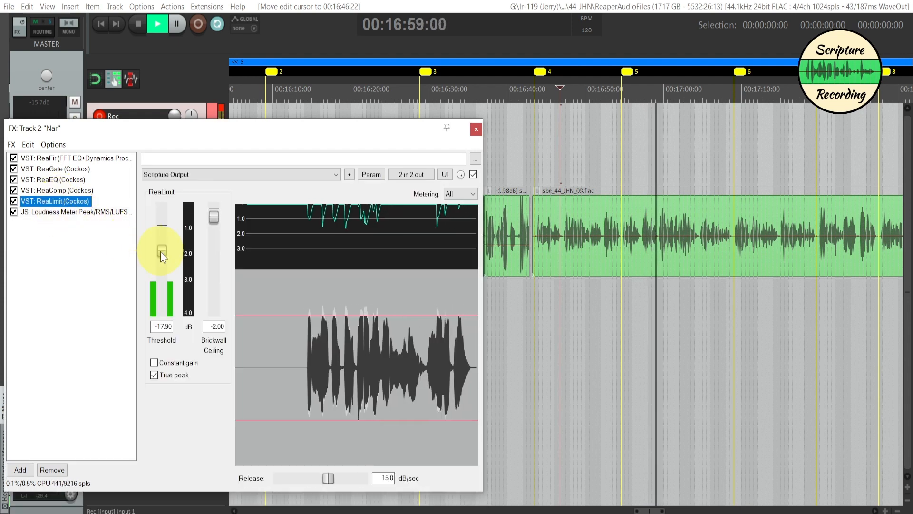
pyautogui.moveTo(169, 249); pyautogui.dragTo(163, 248)
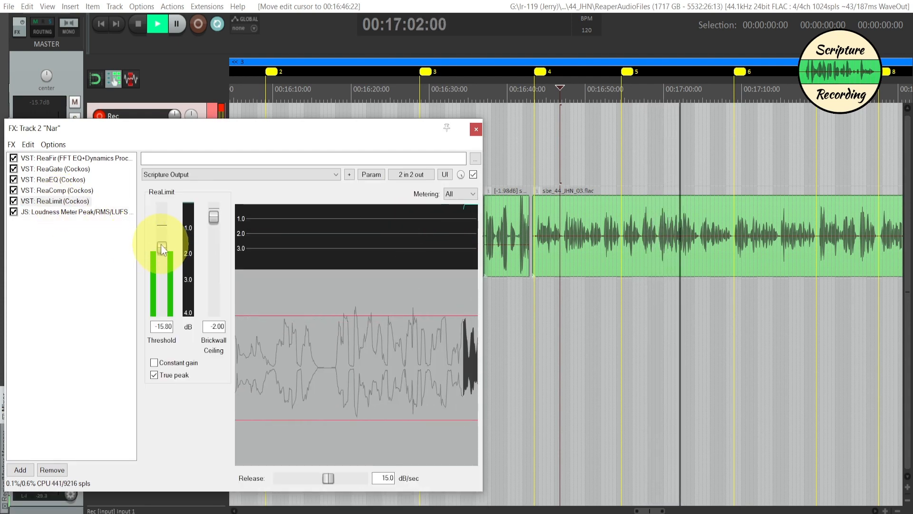
# - Restart the loudness measurement, watch the meter while the Nar audio continues, and stop playback
pyautogui.click(78, 213)
pyautogui.click(412, 362)
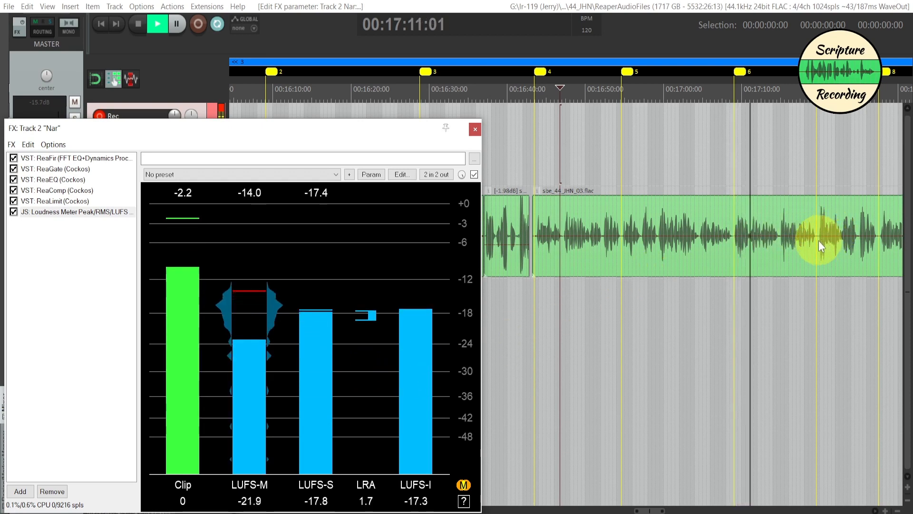
pyautogui.click(628, 8)
pyautogui.hscroll(3, 650, 314)
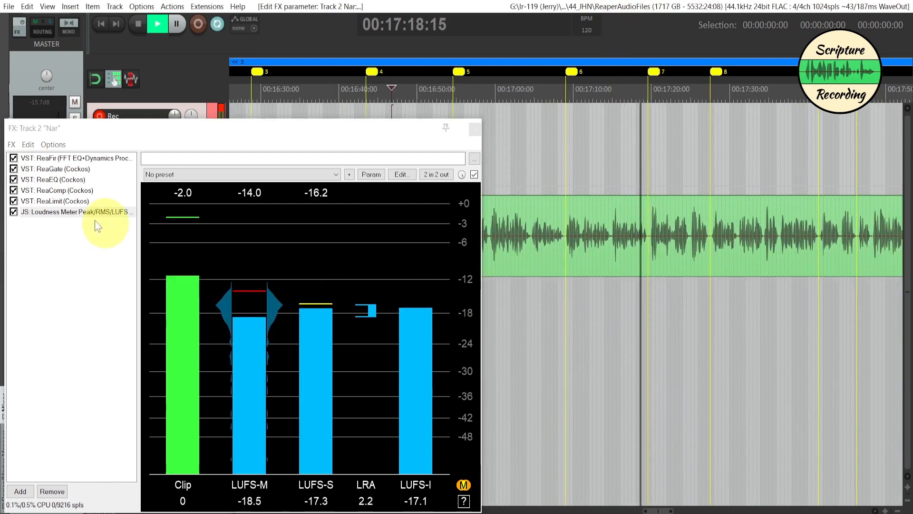
pyautogui.press('space')
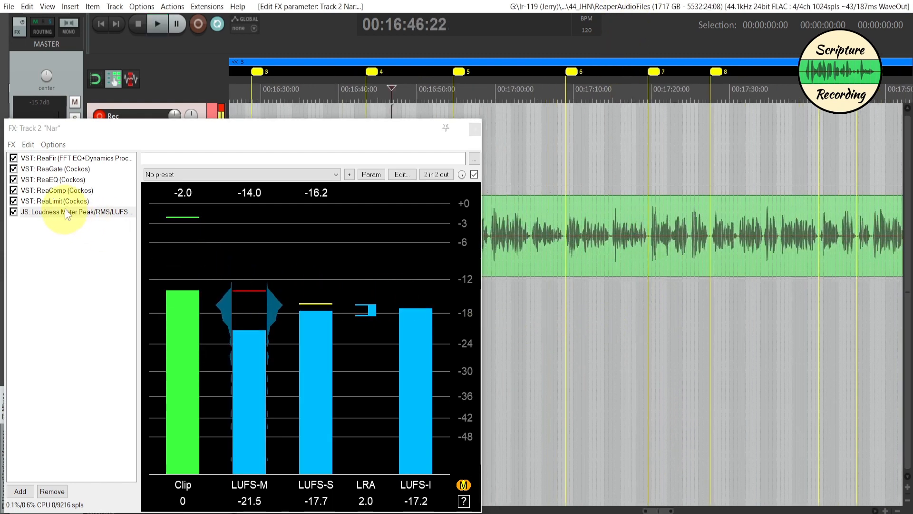
# - Set ReaLimit's threshold to -16.90 dB and check the loudness meter while replaying the Nar audio from 00:16:46:22
pyautogui.click(61, 202)
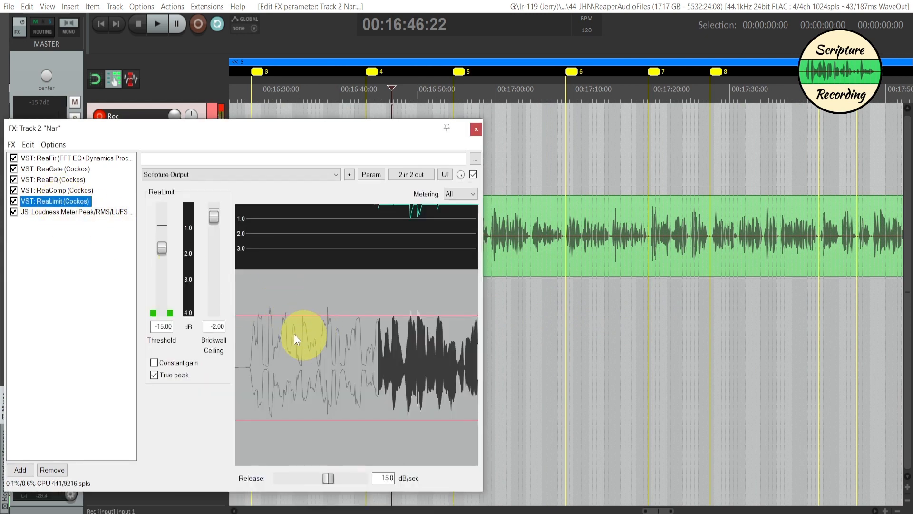
pyautogui.click(164, 250)
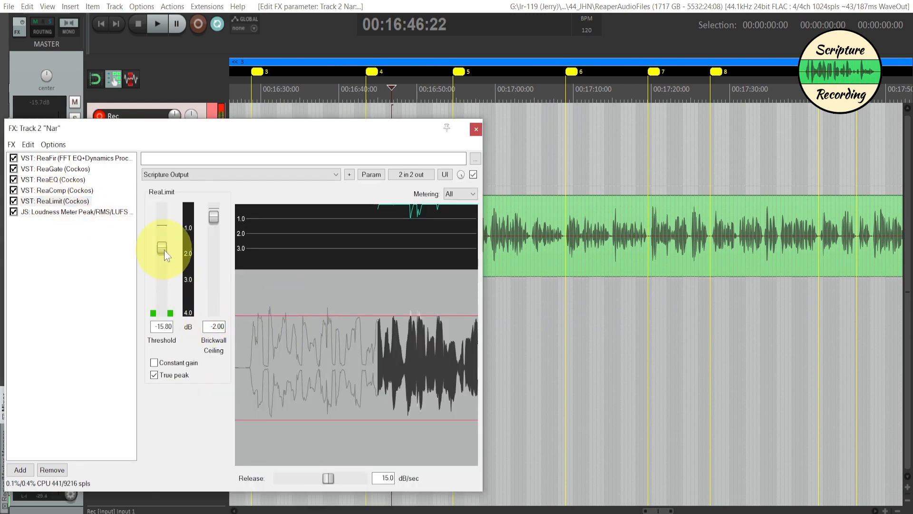
pyautogui.moveTo(164, 250); pyautogui.dragTo(164, 251)
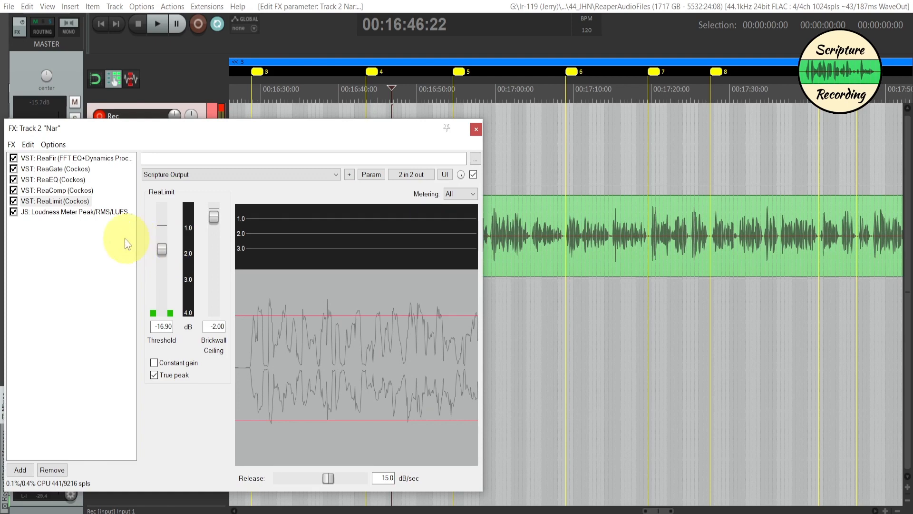
pyautogui.click(91, 213)
pyautogui.press('space')
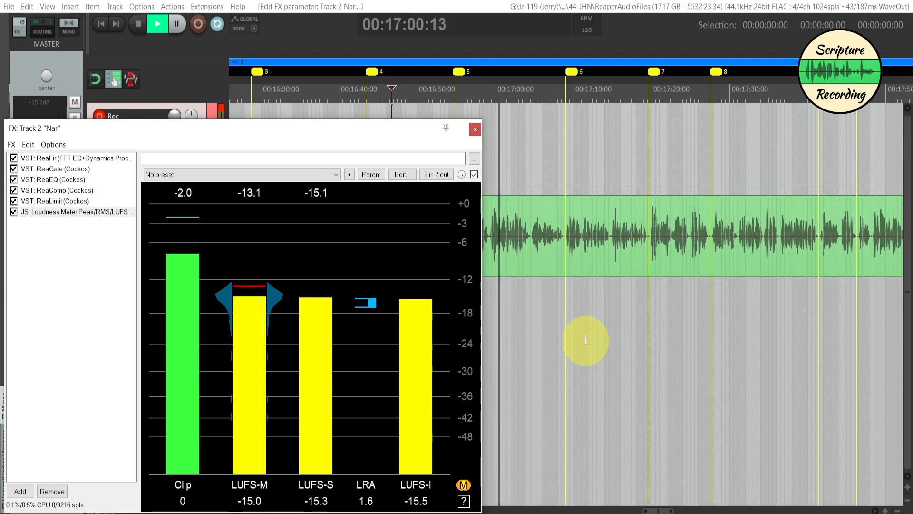
pyautogui.press('space')
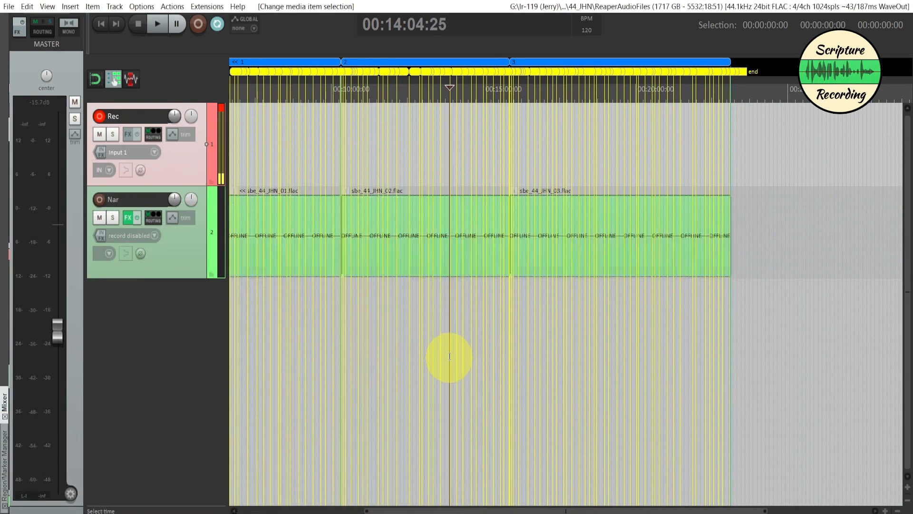
# - Try moving the sbe_44_JHN_02.flac item later on the Nar track with ripple editing on, and undo the move
pyautogui.click(447, 328)
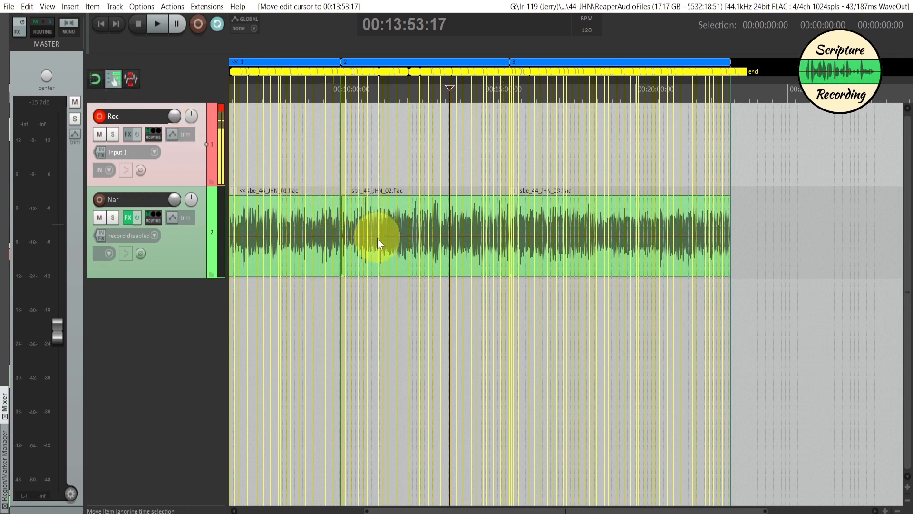
pyautogui.click(346, 210)
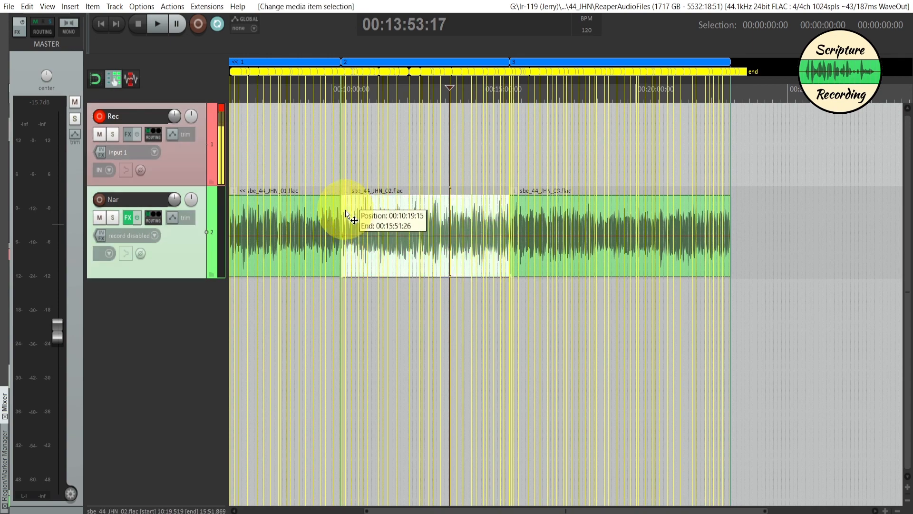
pyautogui.moveTo(347, 211); pyautogui.dragTo(436, 214)
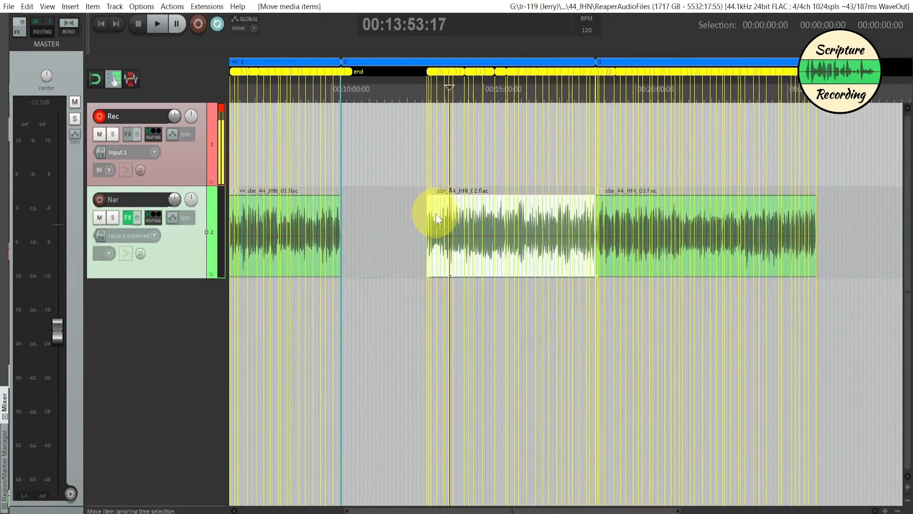
pyautogui.hotkey('ctrl', 'z')
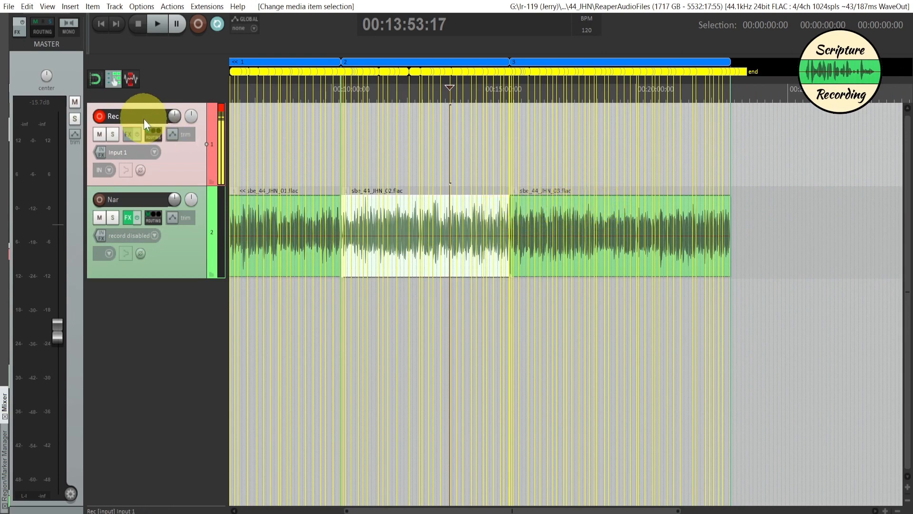
# - Turn ripple editing off, try moving the sbe_44_JHN_03.flac item later, then undo the move and restore ripple editing
pyautogui.click(113, 80)
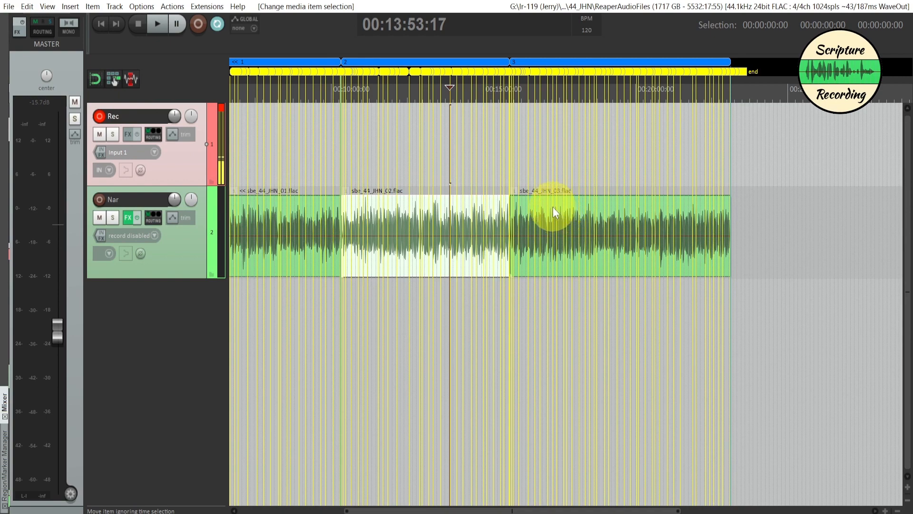
pyautogui.moveTo(544, 206); pyautogui.dragTo(612, 209)
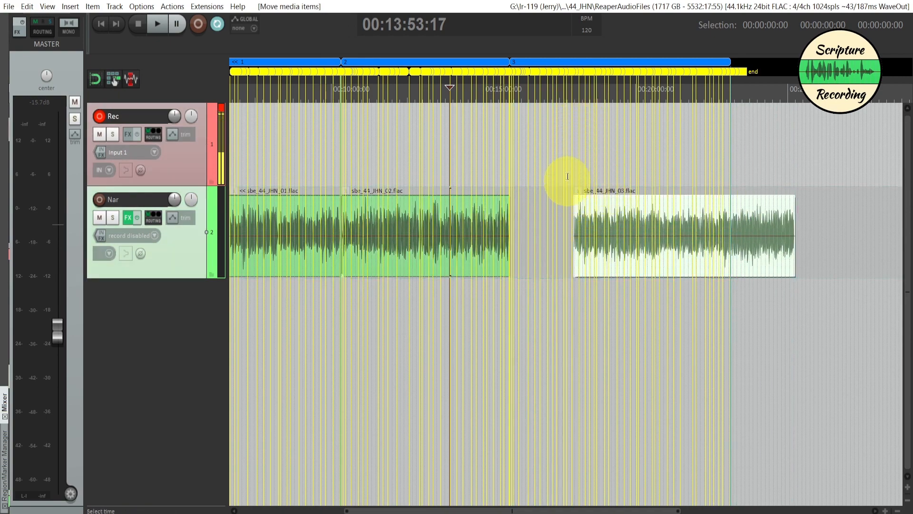
pyautogui.hotkey('ctrl', 'z')
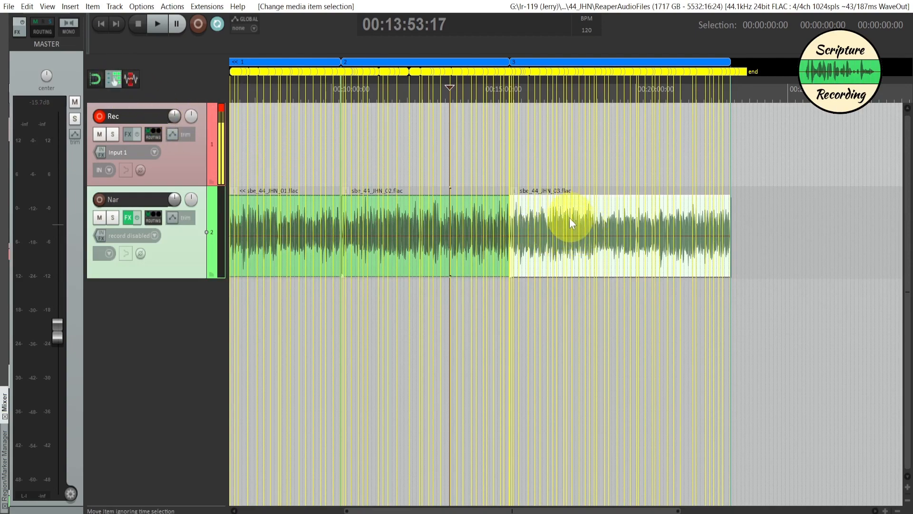
# - Try moving the sbe_44_JHN_03.flac item later with ripple editing on, undo it, and select the sbe_44_JHN_01.flac item
pyautogui.moveTo(559, 210)
pyautogui.mouseDown()
pyautogui.moveTo(642, 218)
pyautogui.moveTo(573, 220)
pyautogui.mouseUp()
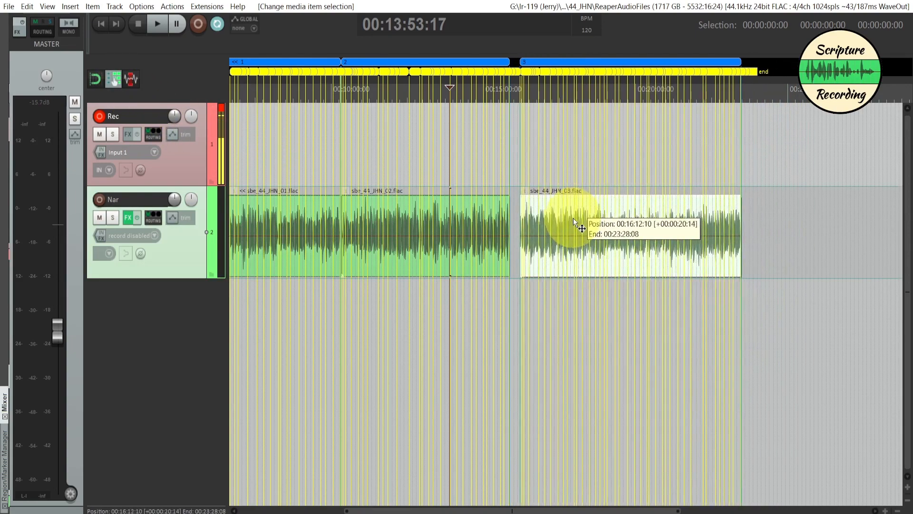
pyautogui.hotkey('ctrl', 'z')
pyautogui.moveTo(295, 216)
pyautogui.mouseDown()
pyautogui.moveTo(408, 214)
pyautogui.moveTo(281, 212)
pyautogui.mouseUp()
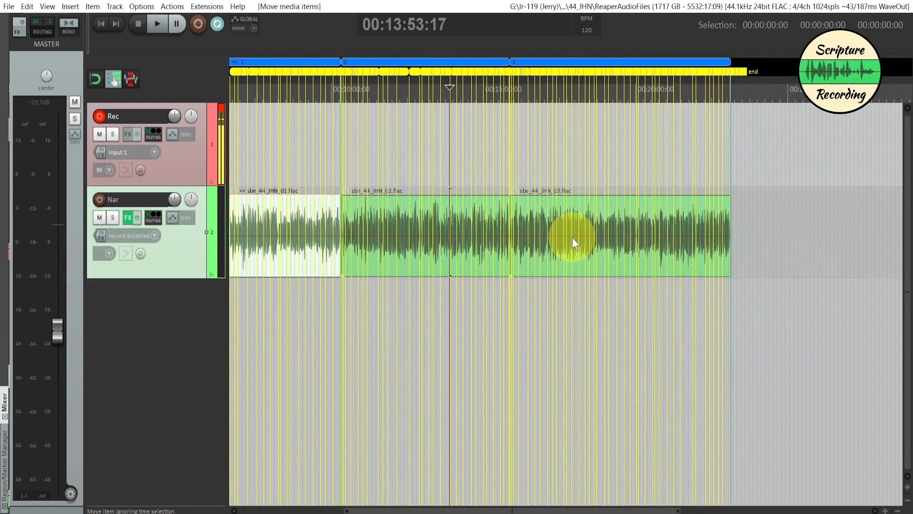
# - Split the sbe_44_JHN_03.flac item on the Nar track at 00:18:59:14, just after marker 17
pyautogui.click(595, 207)
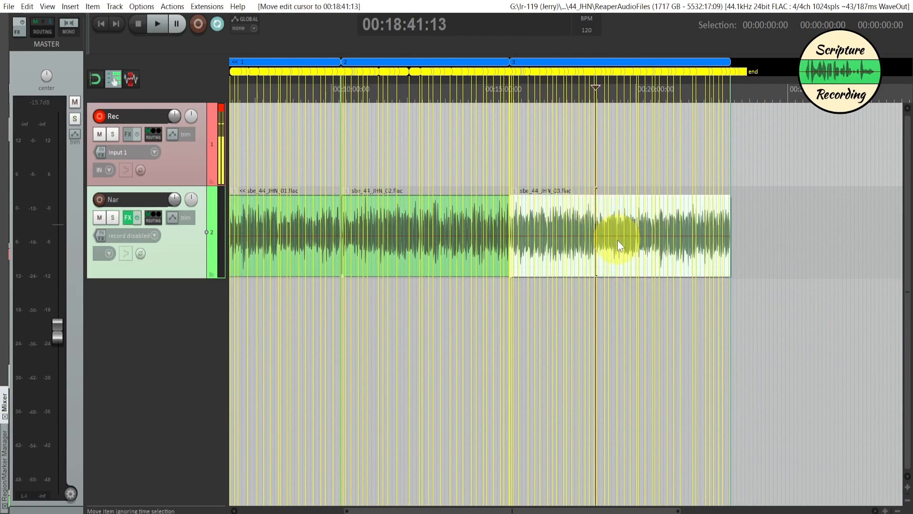
pyautogui.scroll(5, 617, 240)
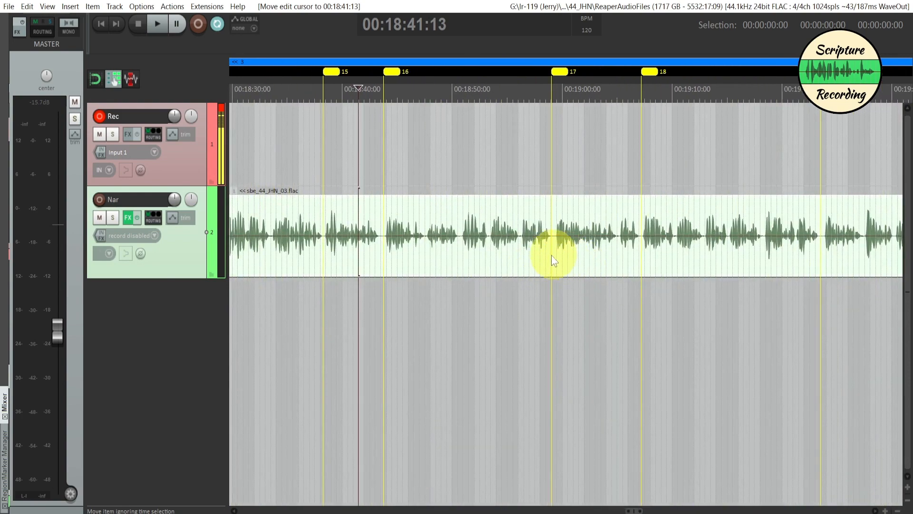
pyautogui.click(556, 252)
pyautogui.press('s')
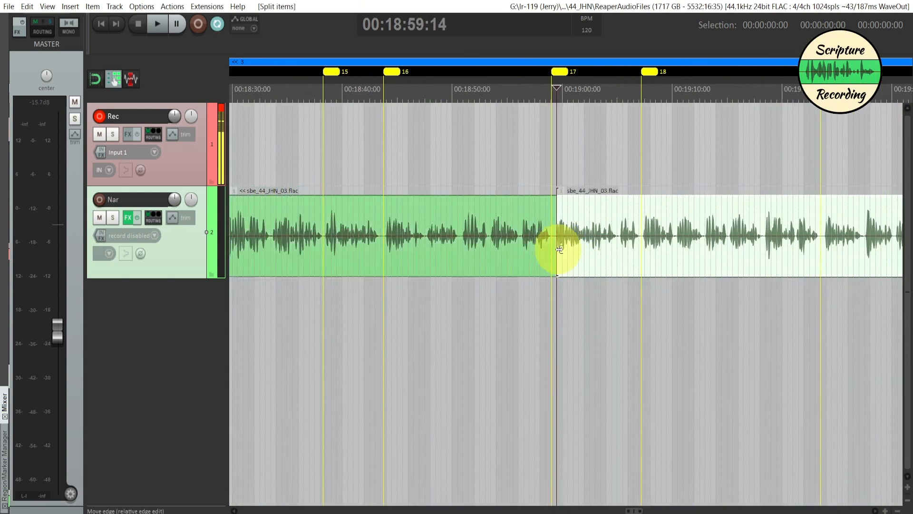
# - Move the item after the split later to open a gap, undo it, and repeat the move with the item starting about 00:19:14
pyautogui.moveTo(590, 216); pyautogui.dragTo(773, 216)
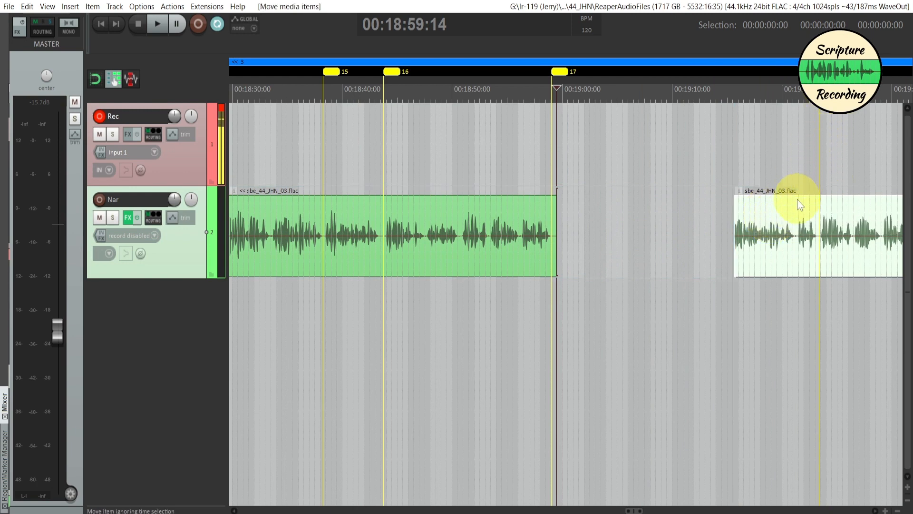
pyautogui.hotkey('ctrl', 'z')
pyautogui.click(590, 165)
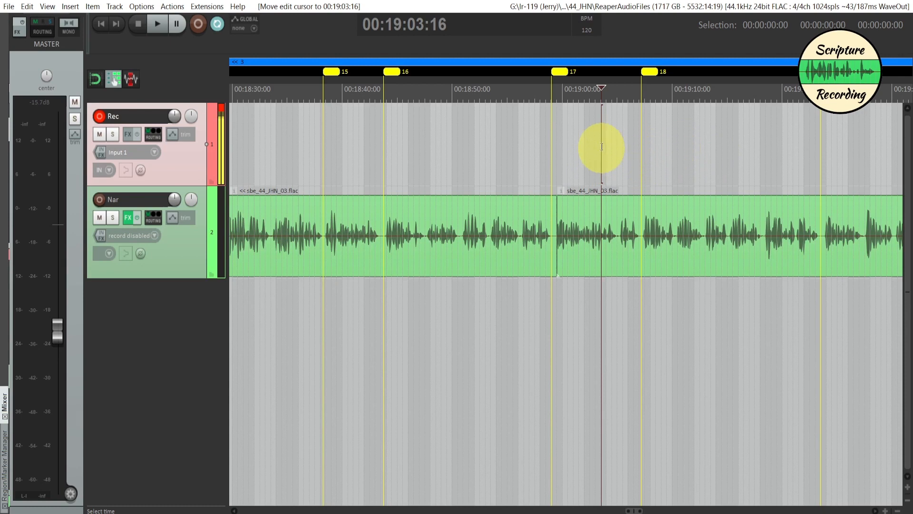
pyautogui.moveTo(578, 207); pyautogui.dragTo(732, 210)
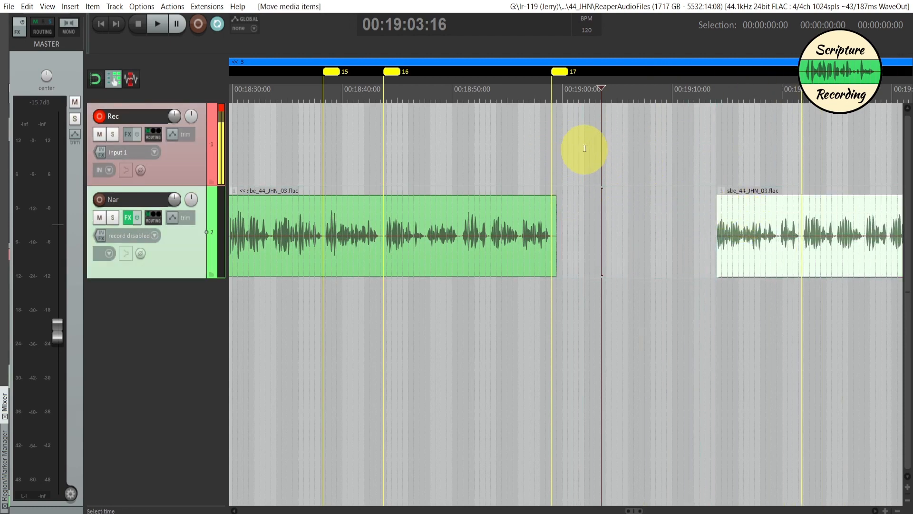
# - Record a short take on the Rec track from 00:19:02:04 and move it earlier to about 00:19:00
pyautogui.click(586, 148)
pyautogui.hotkey('ctrl', 'r')
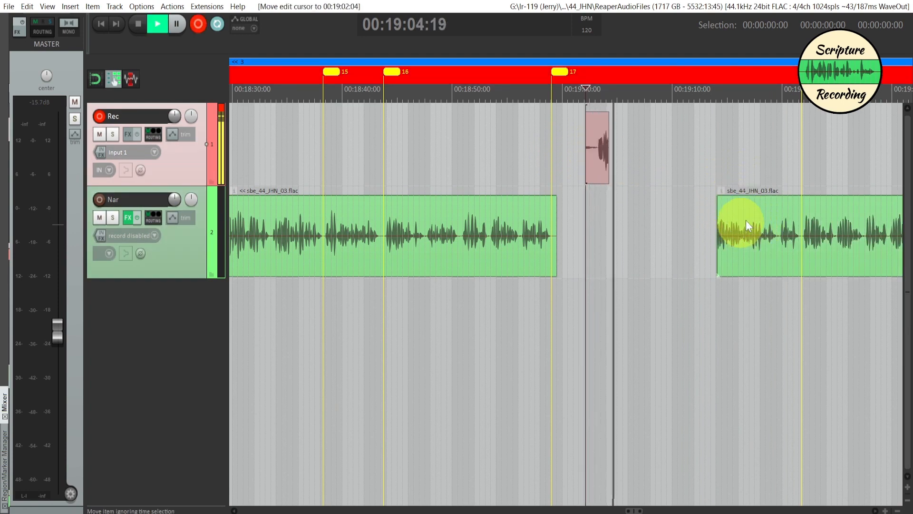
pyautogui.hotkey('ctrl', 'r')
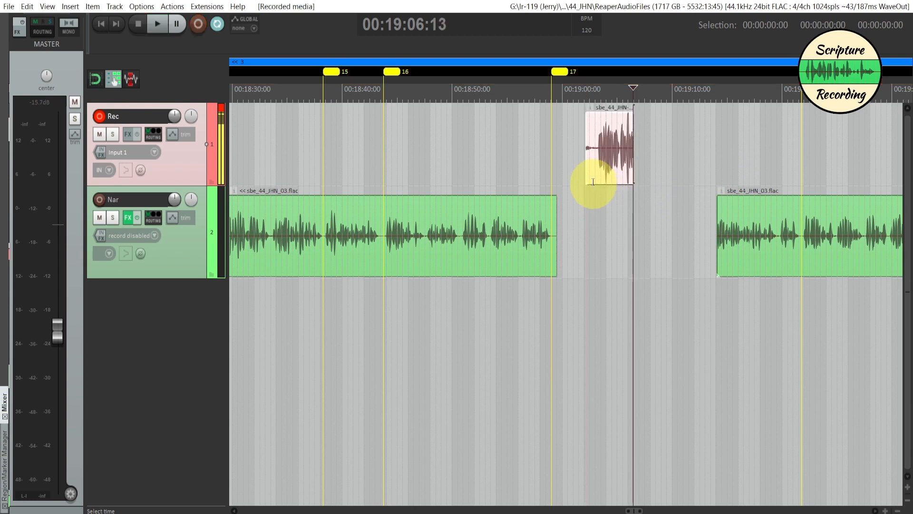
pyautogui.moveTo(604, 173); pyautogui.dragTo(588, 164)
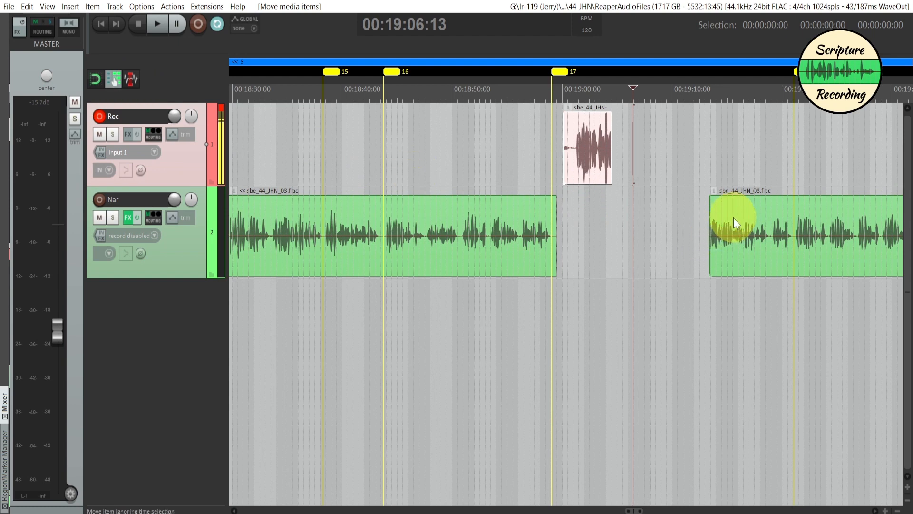
# - Move the later Nar item back against the split, then undo the trial take and item edits
pyautogui.moveTo(729, 219); pyautogui.dragTo(593, 218)
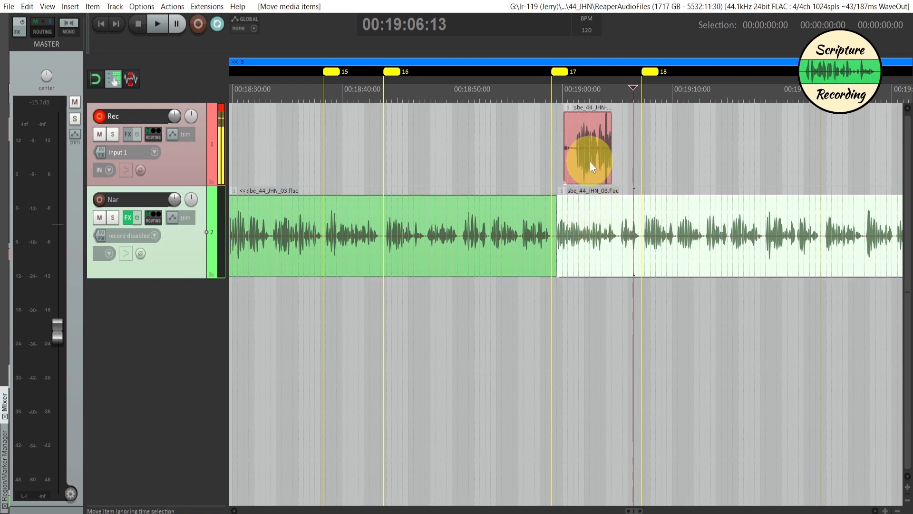
pyautogui.moveTo(589, 161)
pyautogui.mouseDown()
pyautogui.moveTo(644, 153)
pyautogui.moveTo(613, 157)
pyautogui.moveTo(685, 161)
pyautogui.moveTo(592, 143)
pyautogui.mouseUp()
pyautogui.hotkey('ctrl', 'z')
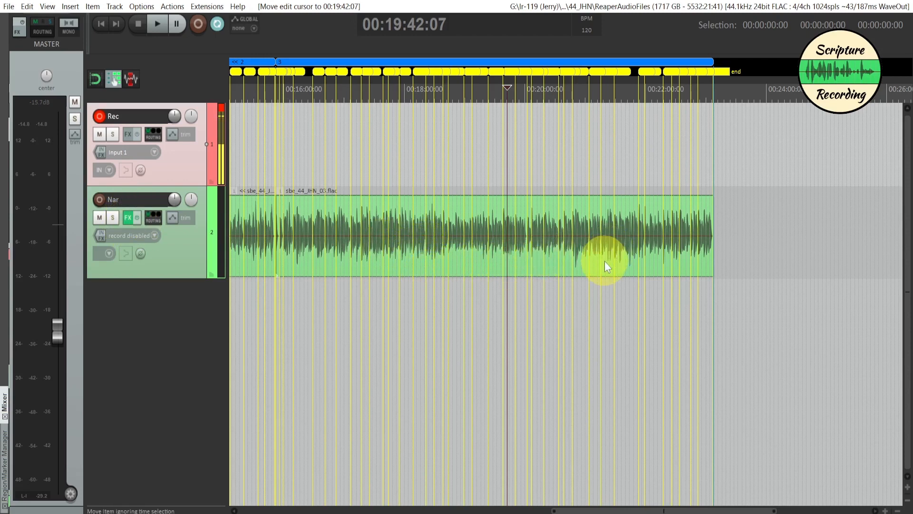
# - Set the time selection to region 3, from 00:15:51:28 to 00:23:07:22
pyautogui.click(581, 60)
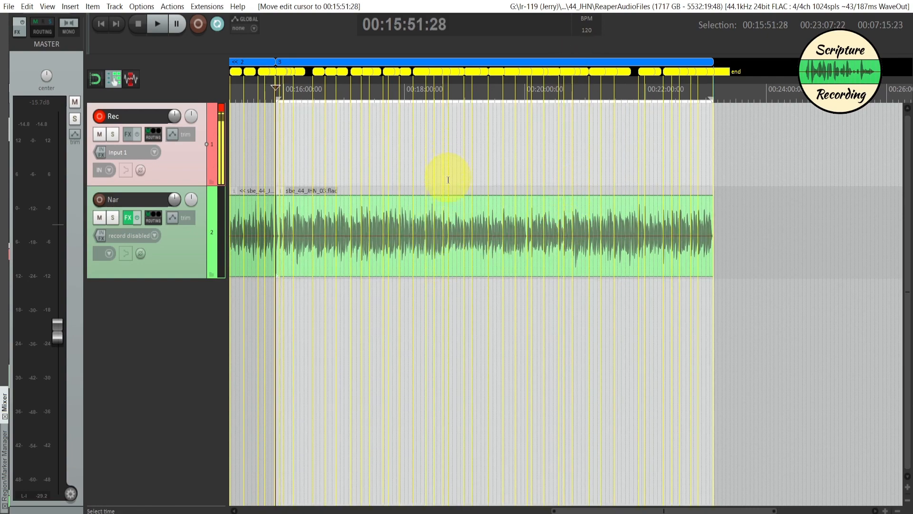